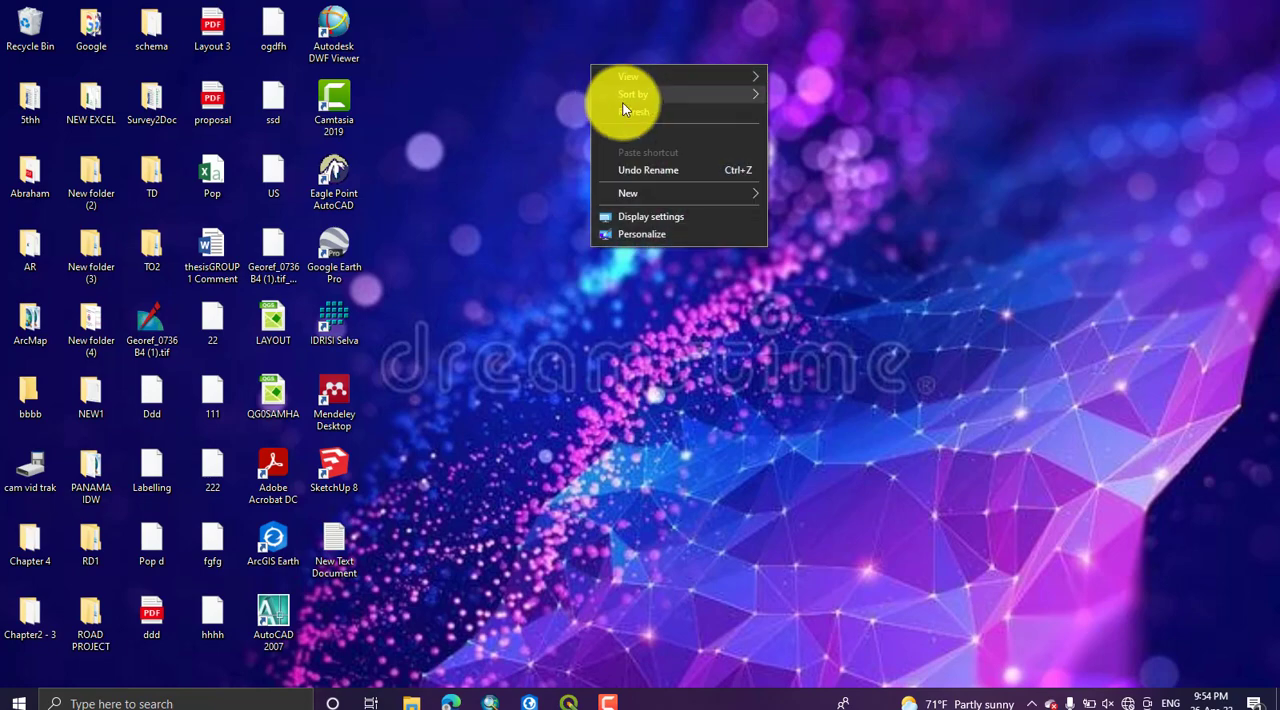
# Step: Switch to QGIS and open the raster Georeferencer
pyautogui.click(609, 116)
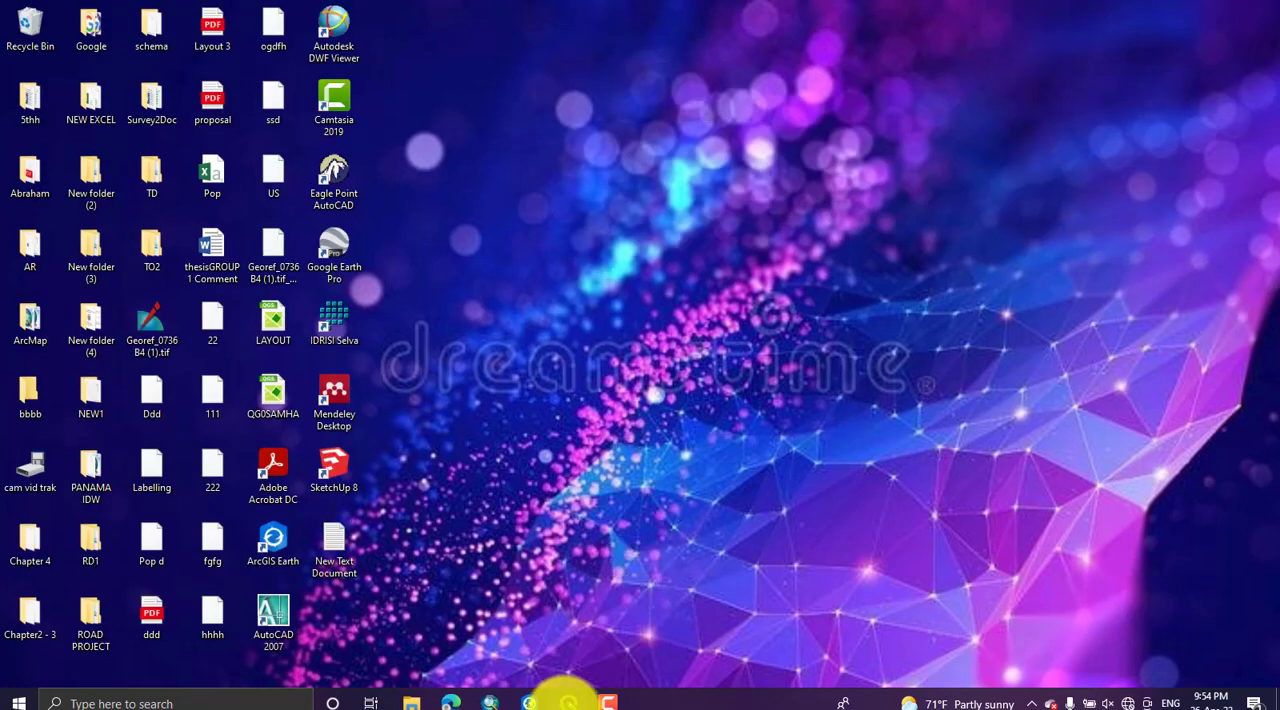
pyautogui.click(567, 702)
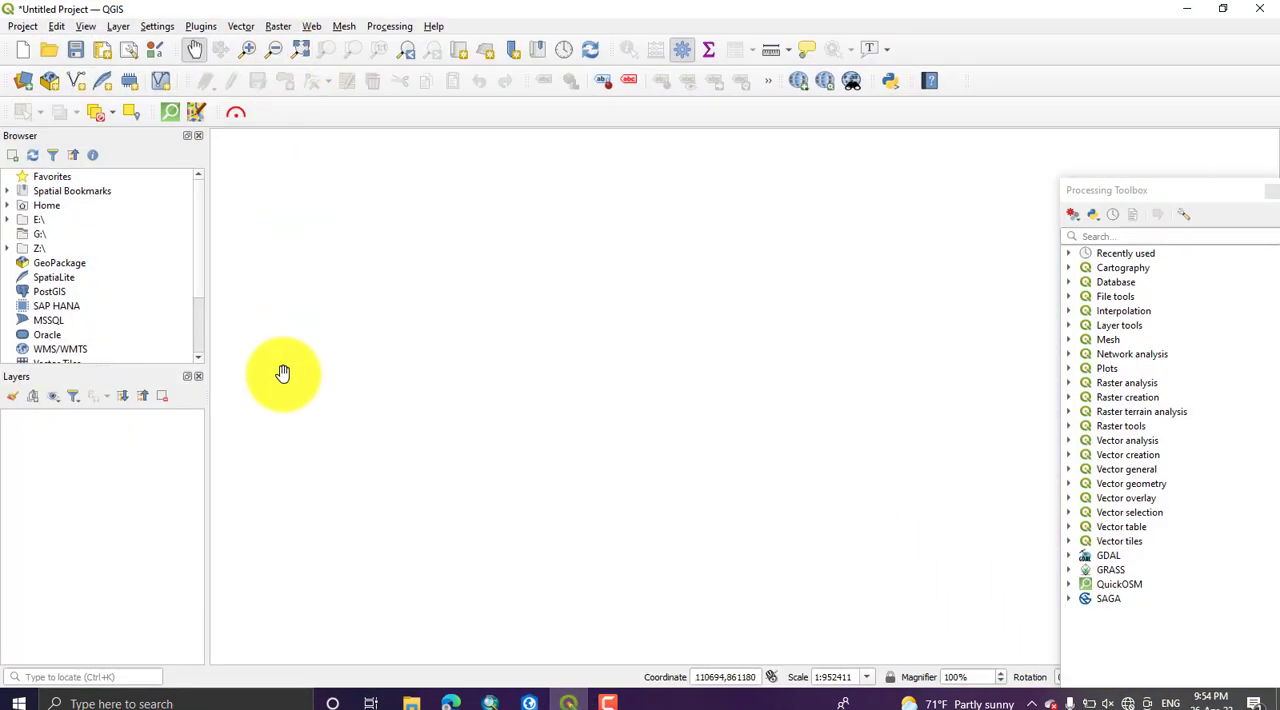
pyautogui.click(277, 27)
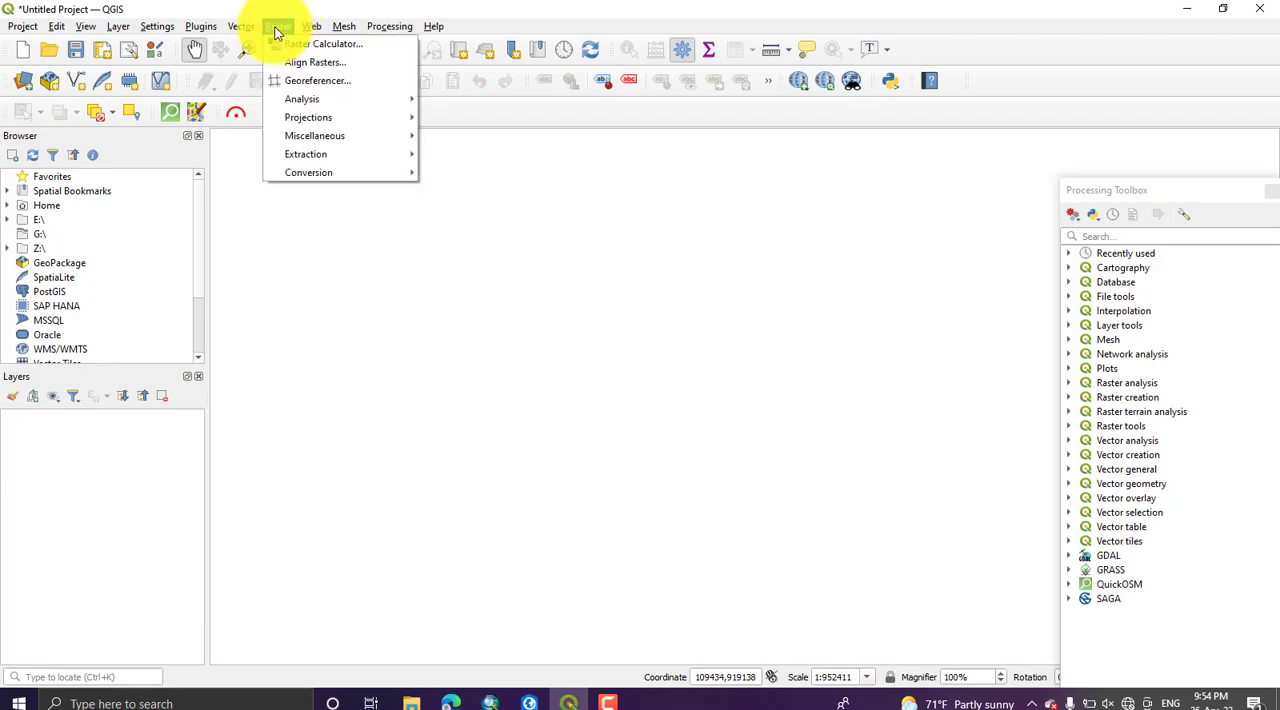
pyautogui.click(318, 81)
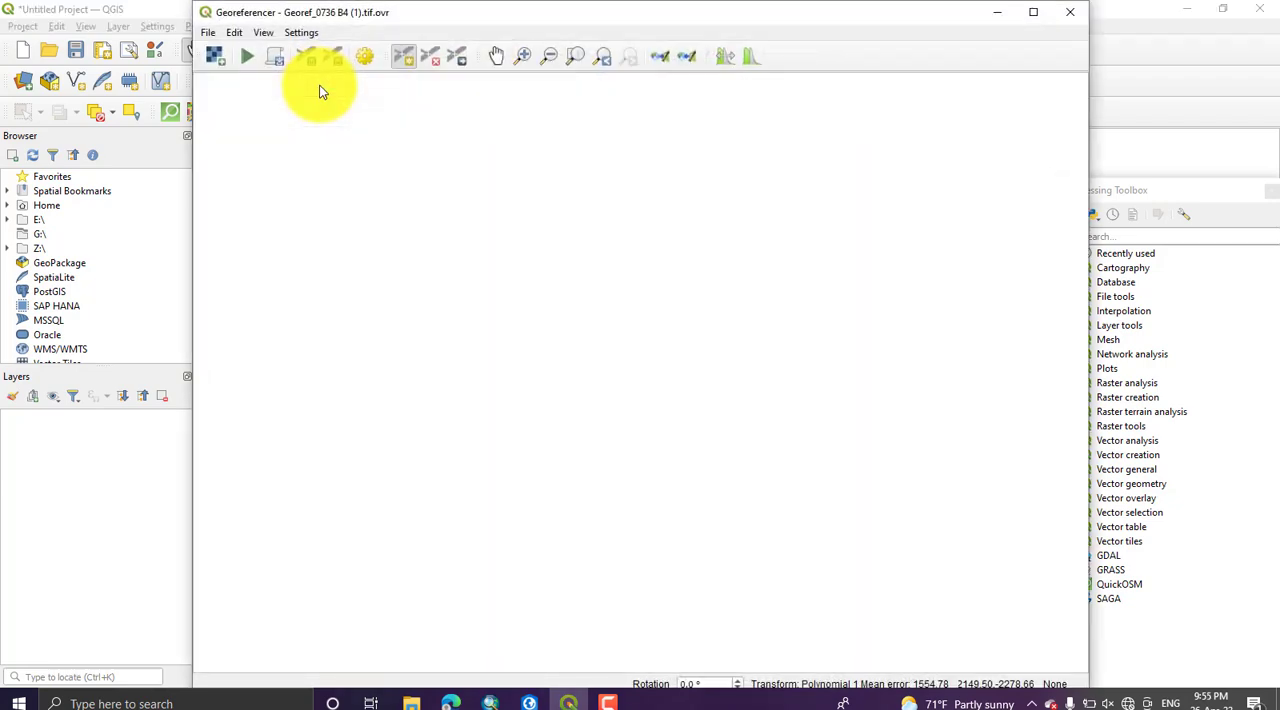
# Step: Load the desktop raster file Georef_0736 B4 (1).tif into the Georeferencer
pyautogui.click(215, 58)
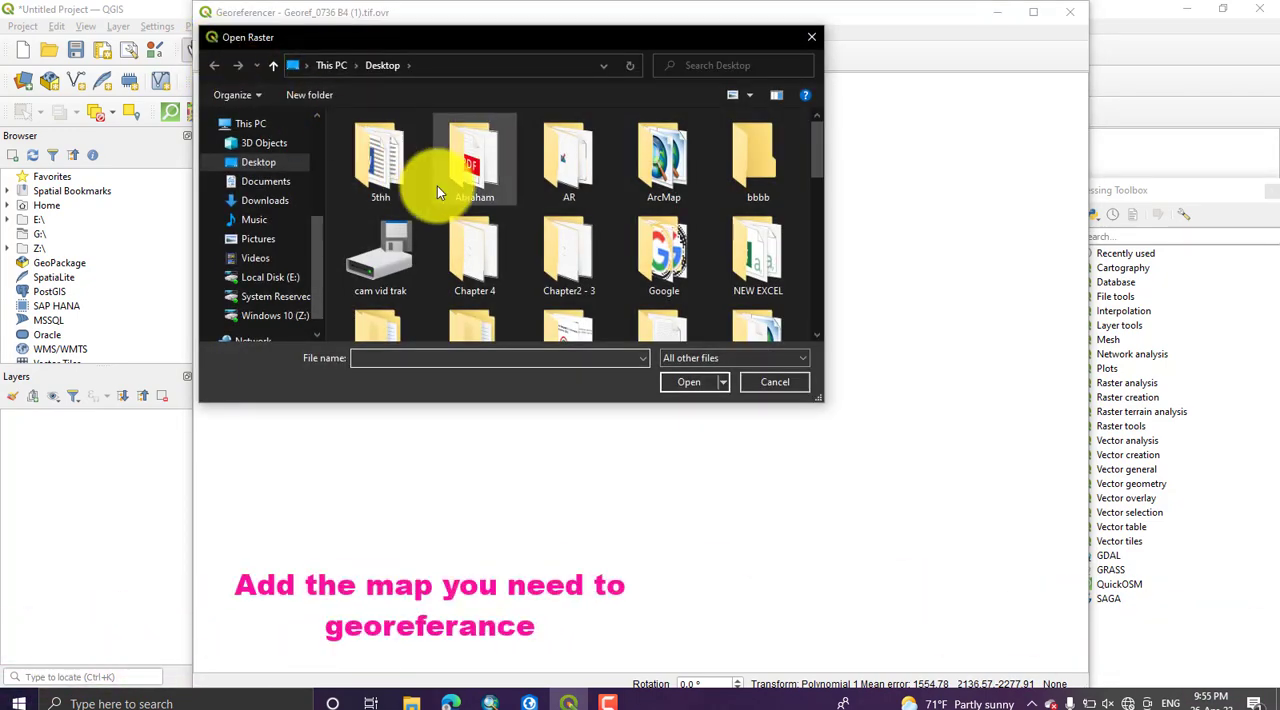
pyautogui.scroll(-5, 437, 197)
pyautogui.scroll(-5, 437, 197)
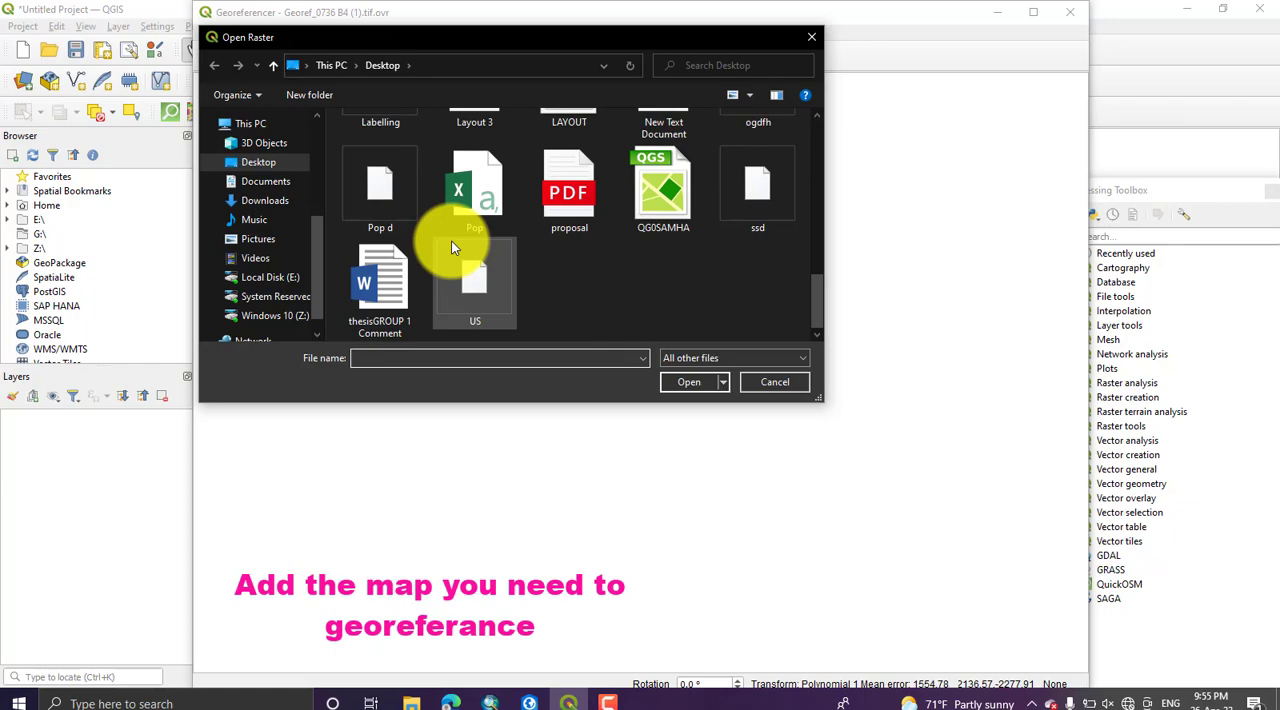
pyautogui.scroll(1, 451, 240)
pyautogui.scroll(3, 451, 240)
pyautogui.click(569, 245)
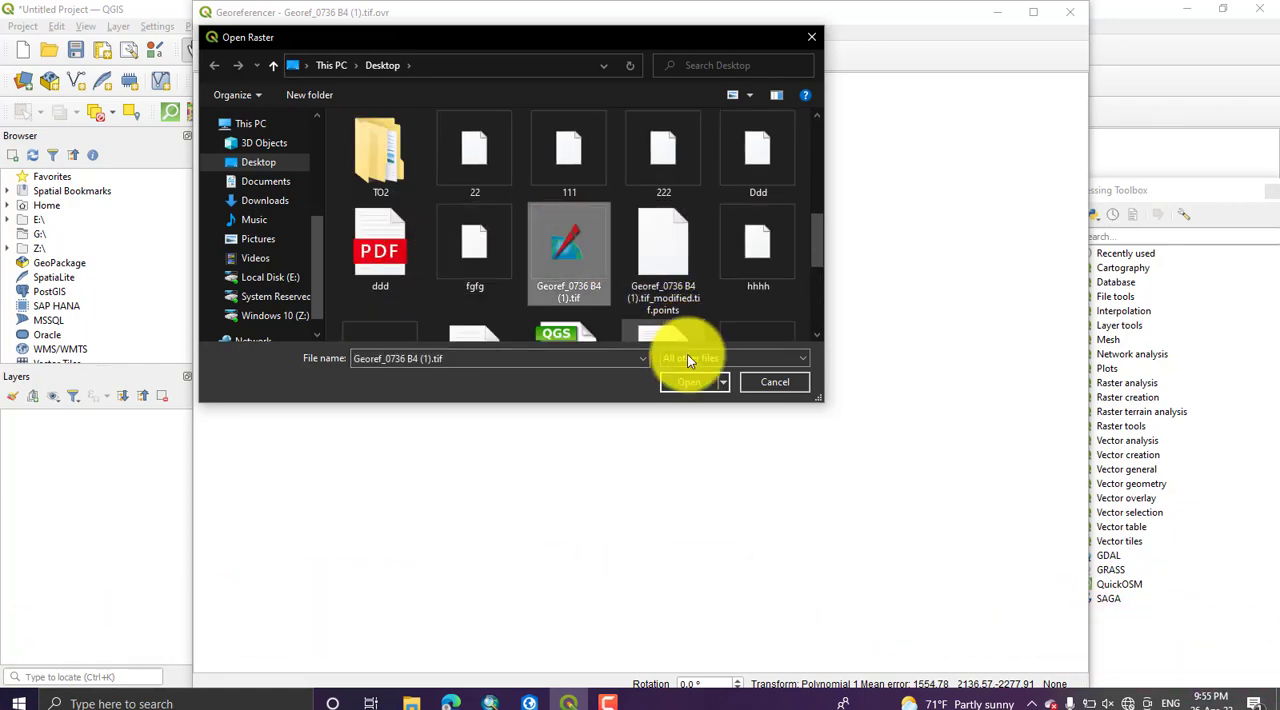
pyautogui.click(690, 380)
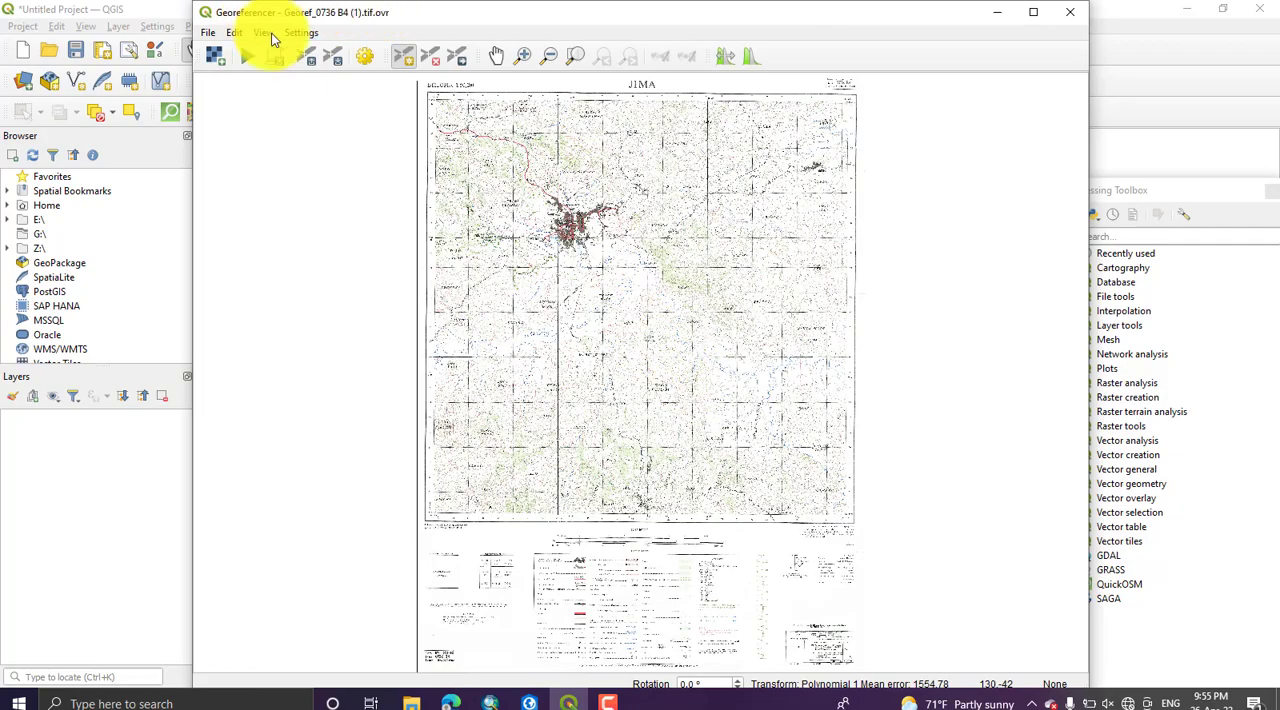
# Step: Examine the grid, projection, spheroid and datum notes printed in the scanned map's lower-right margin
pyautogui.scroll(2, 597, 166)
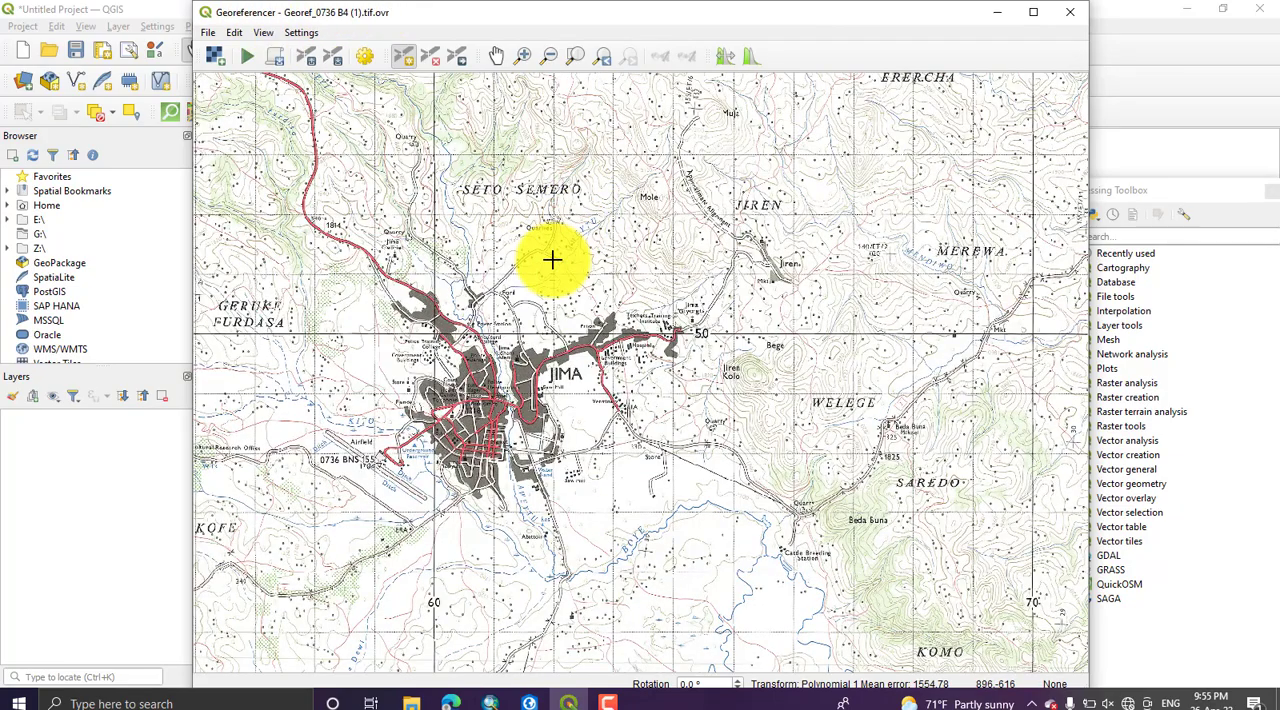
pyautogui.scroll(-3, 551, 258)
pyautogui.scroll(3, 509, 400)
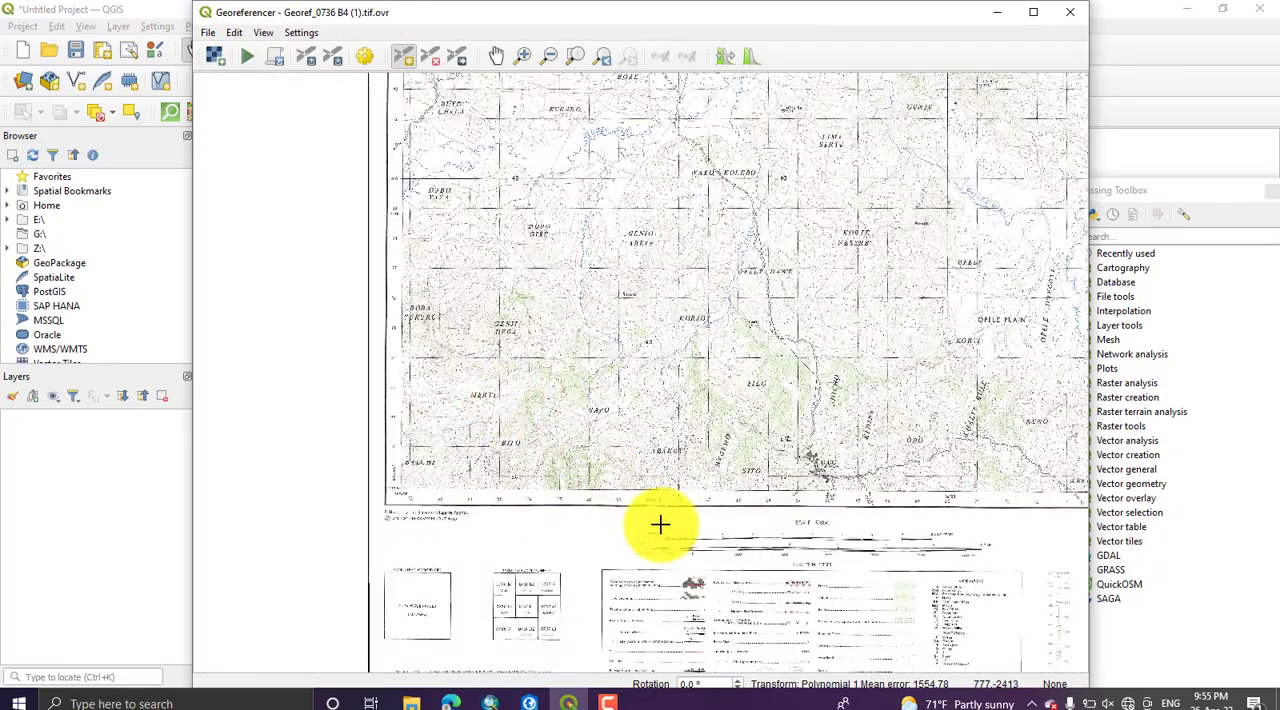
pyautogui.scroll(1, 297, 370)
pyautogui.scroll(3, 806, 378)
pyautogui.scroll(-2, 809, 392)
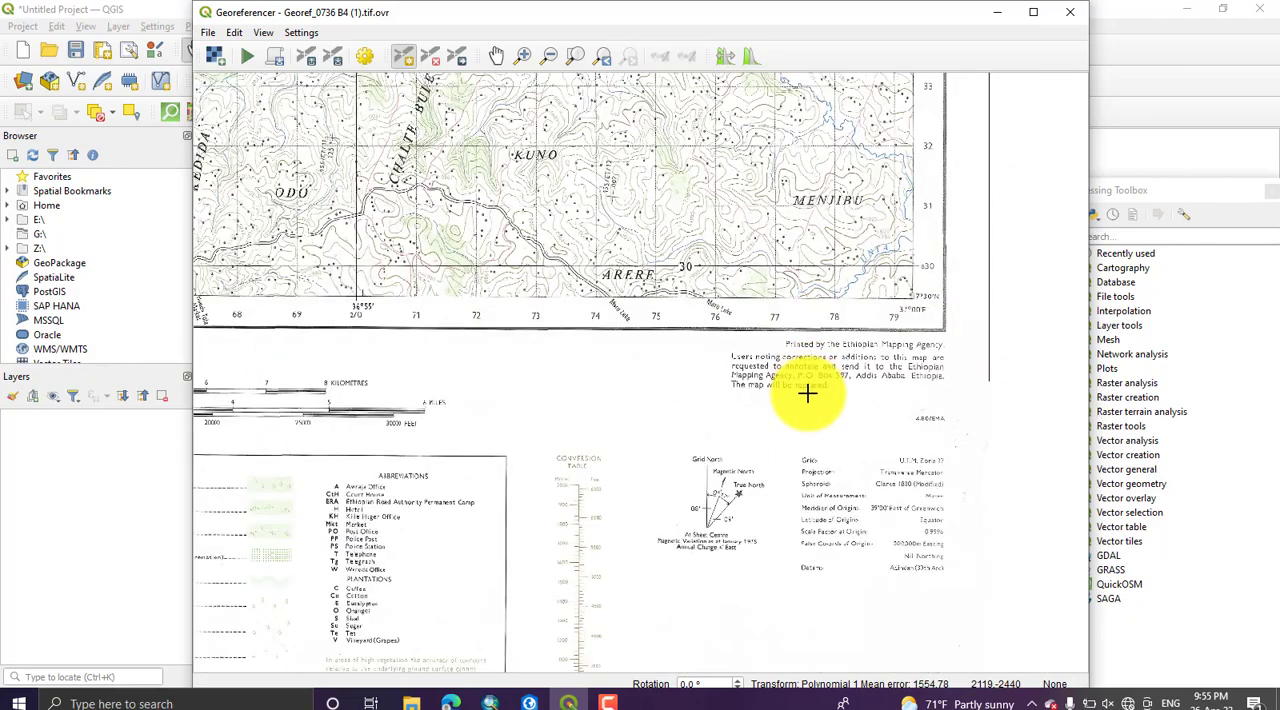
pyautogui.scroll(3, 749, 437)
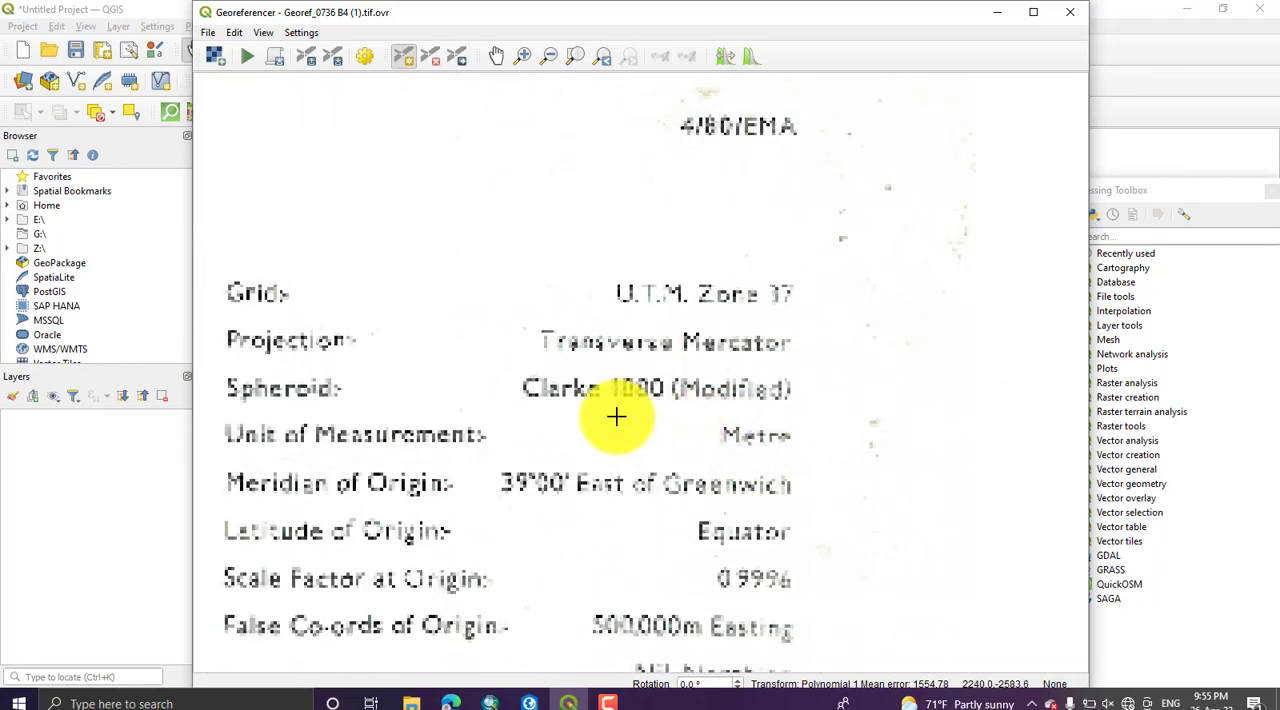
pyautogui.scroll(-2, 600, 413)
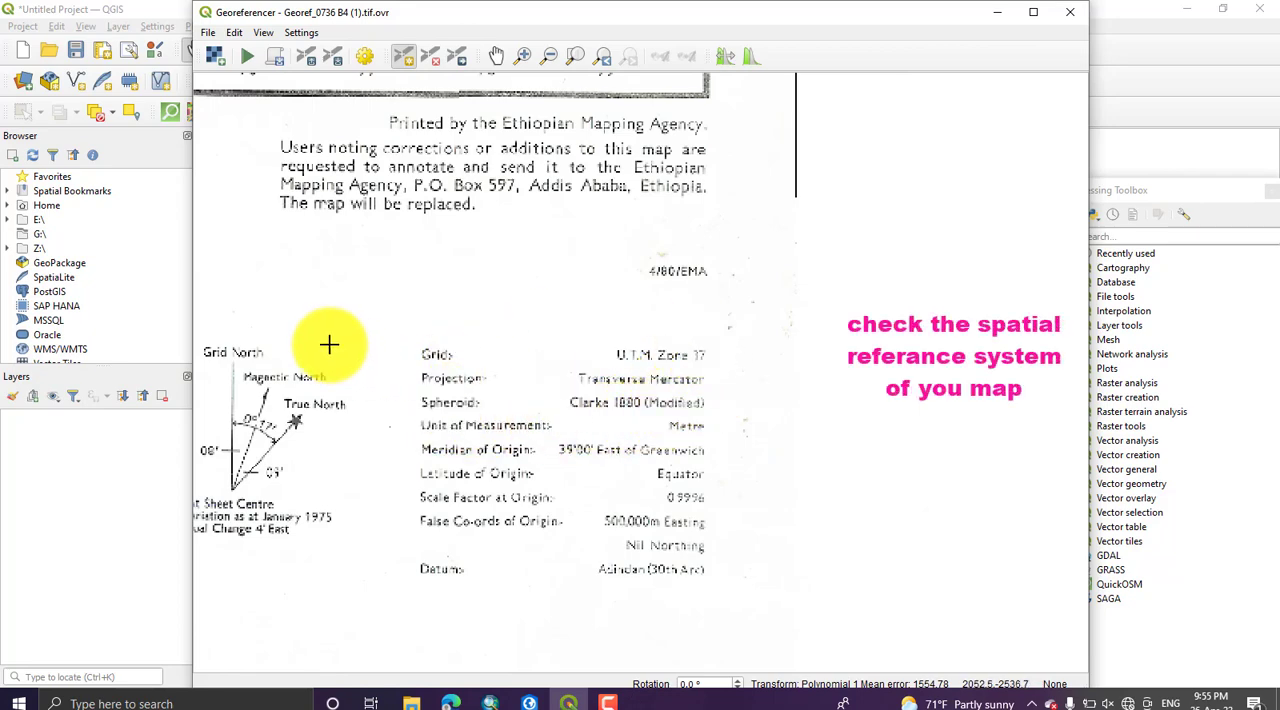
# Step: Examine the northing and easting grid labels around the map's lower-left corner
pyautogui.scroll(-5, 325, 300)
pyautogui.scroll(6, 325, 275)
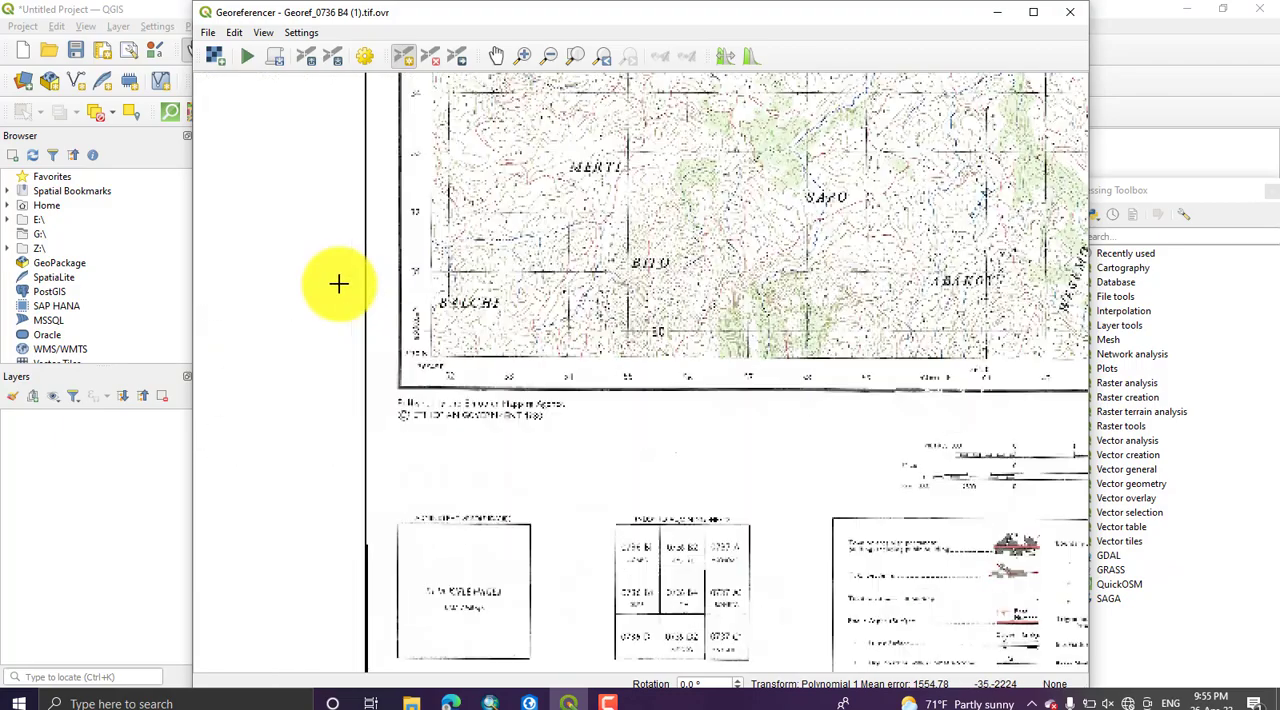
pyautogui.scroll(3, 357, 333)
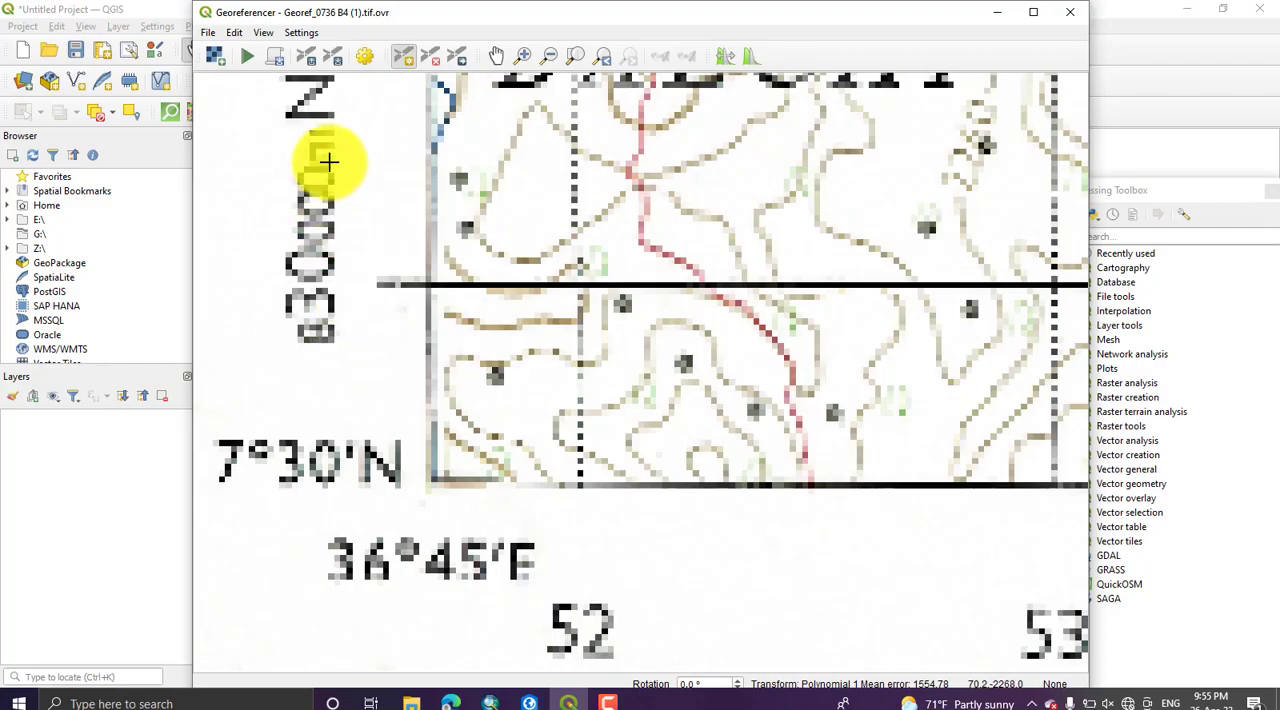
pyautogui.scroll(-3, 320, 260)
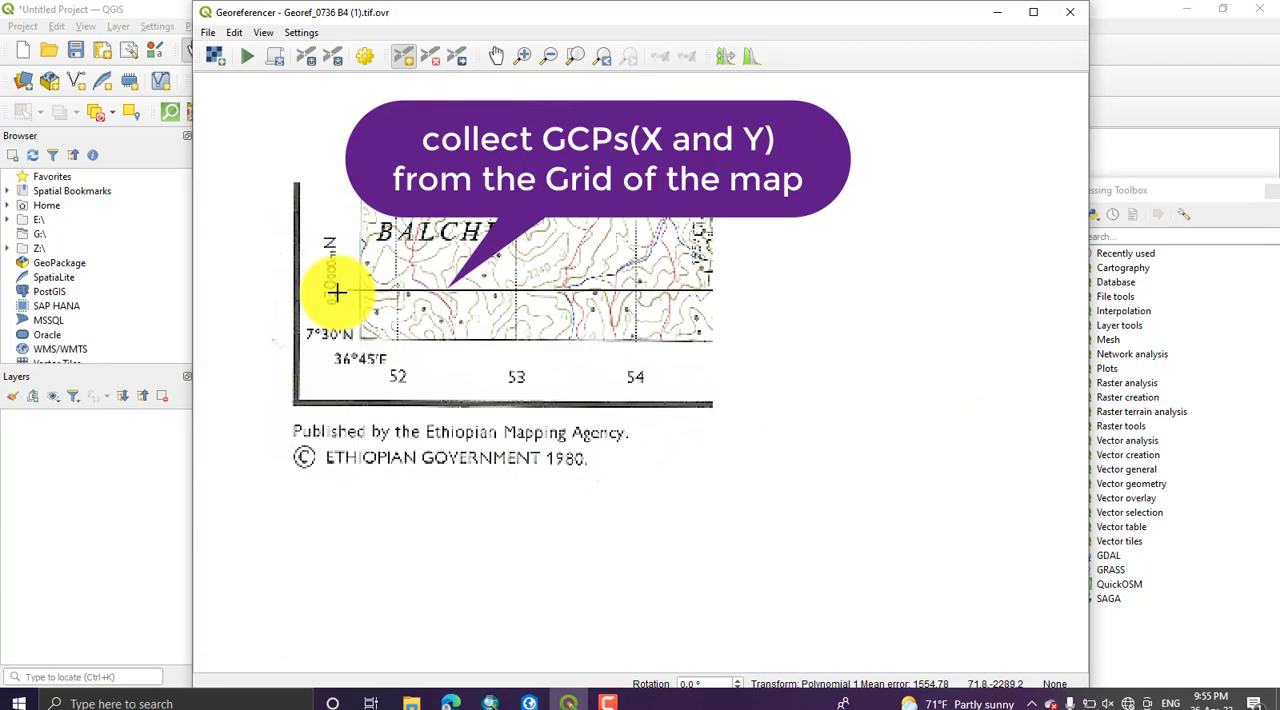
pyautogui.scroll(-3, 708, 340)
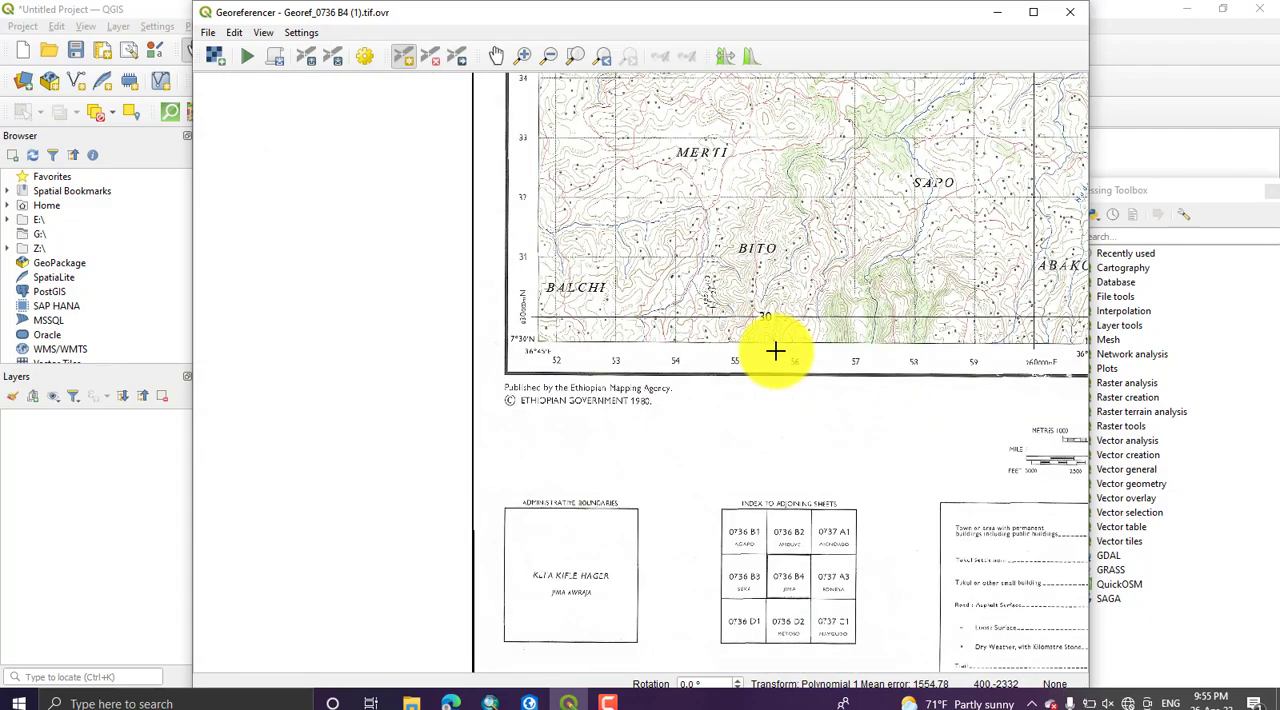
pyautogui.moveTo(665, 360); pyautogui.dragTo(401, 377)
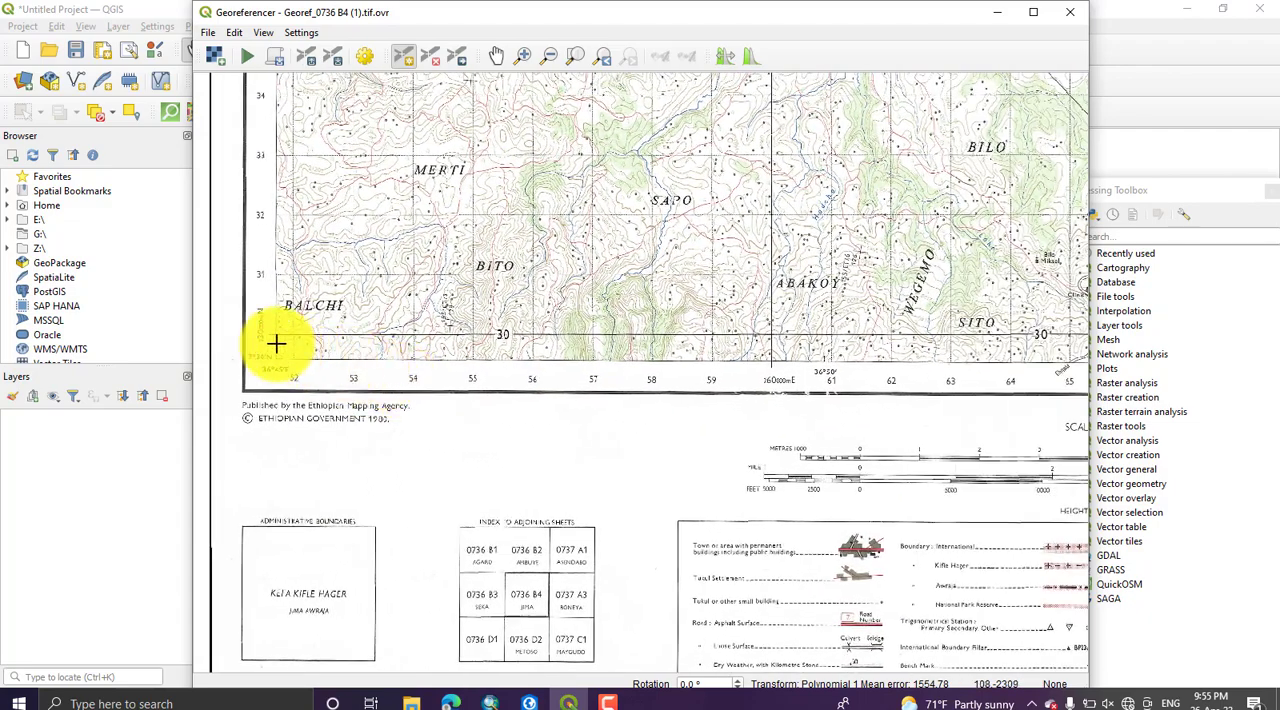
pyautogui.scroll(2, 252, 335)
pyautogui.scroll(-2, 252, 335)
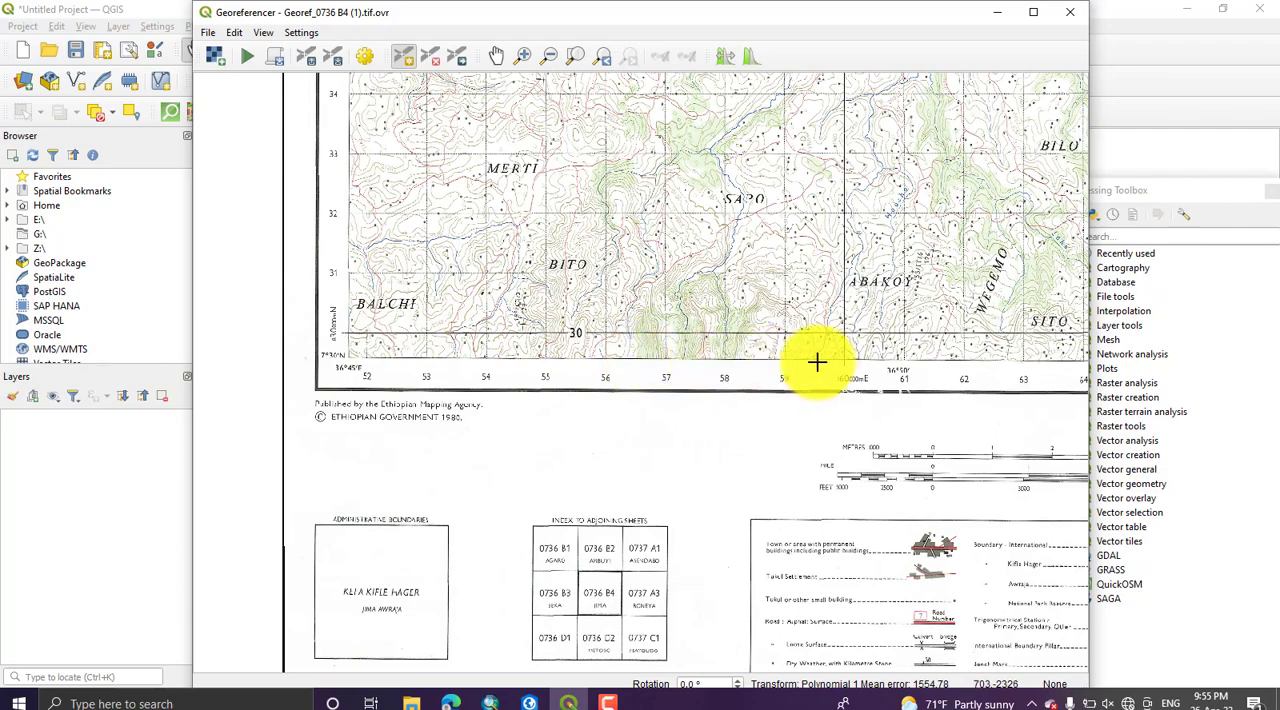
# Step: Add a control point at the lower grid intersection with X 260000 and Y 830000 in EPSG:20137 - Adindan / UTM zone 37N
pyautogui.scroll(2, 690, 368)
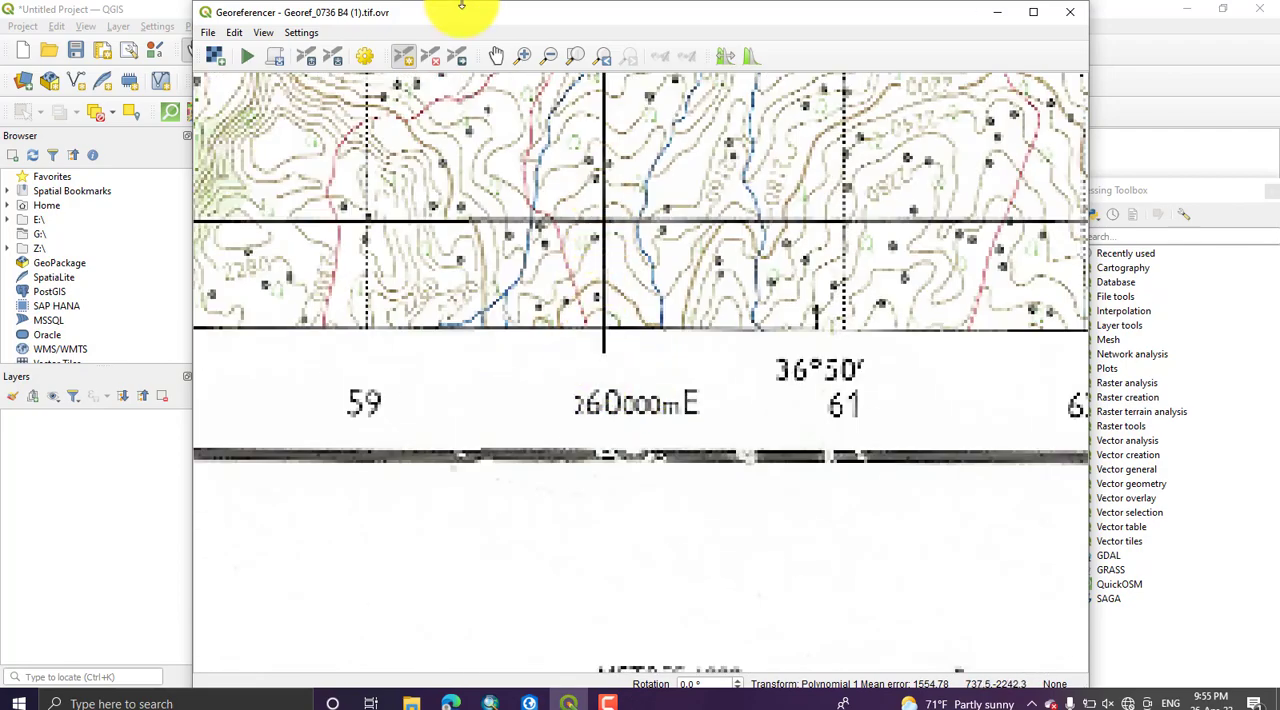
pyautogui.click(400, 56)
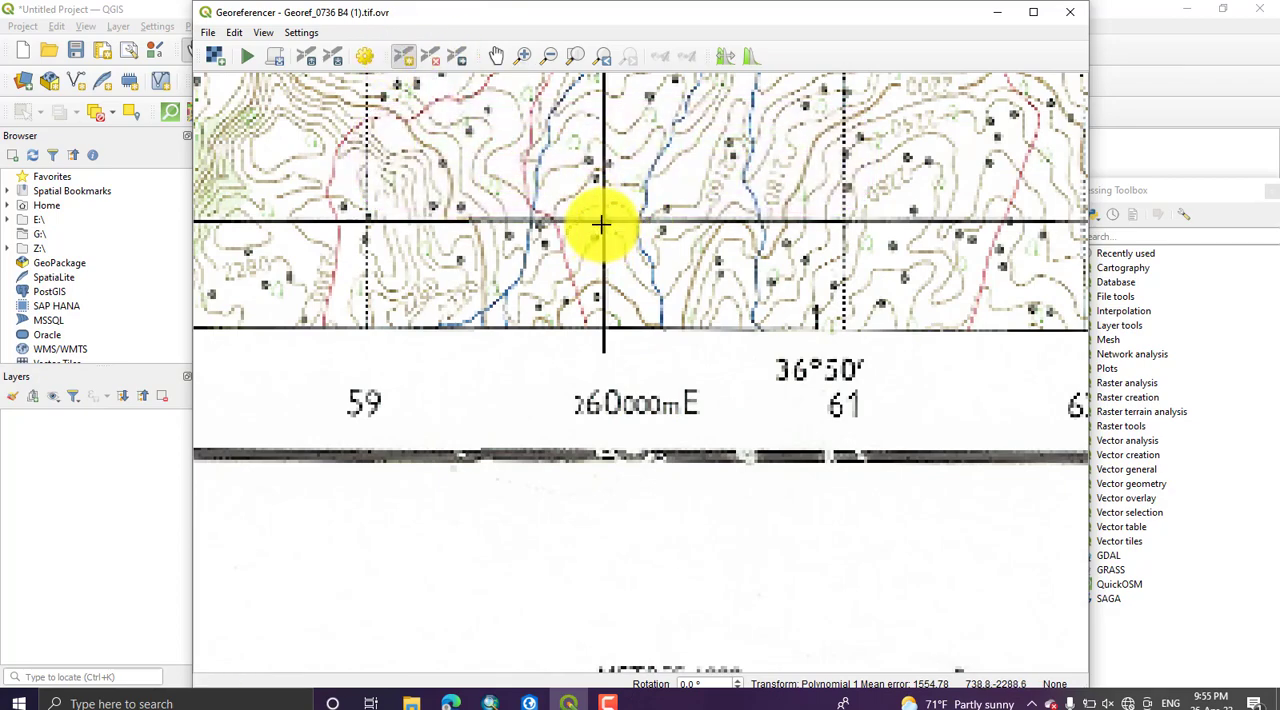
pyautogui.scroll(5, 600, 225)
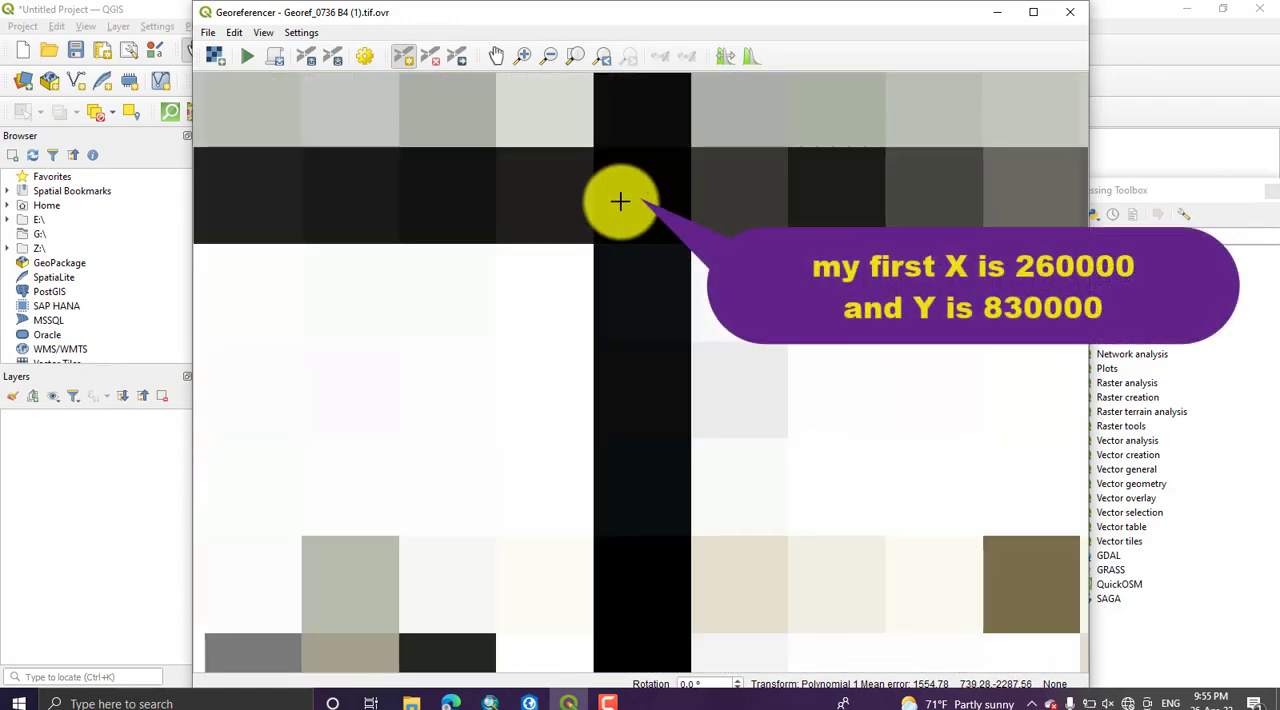
pyautogui.click(620, 202)
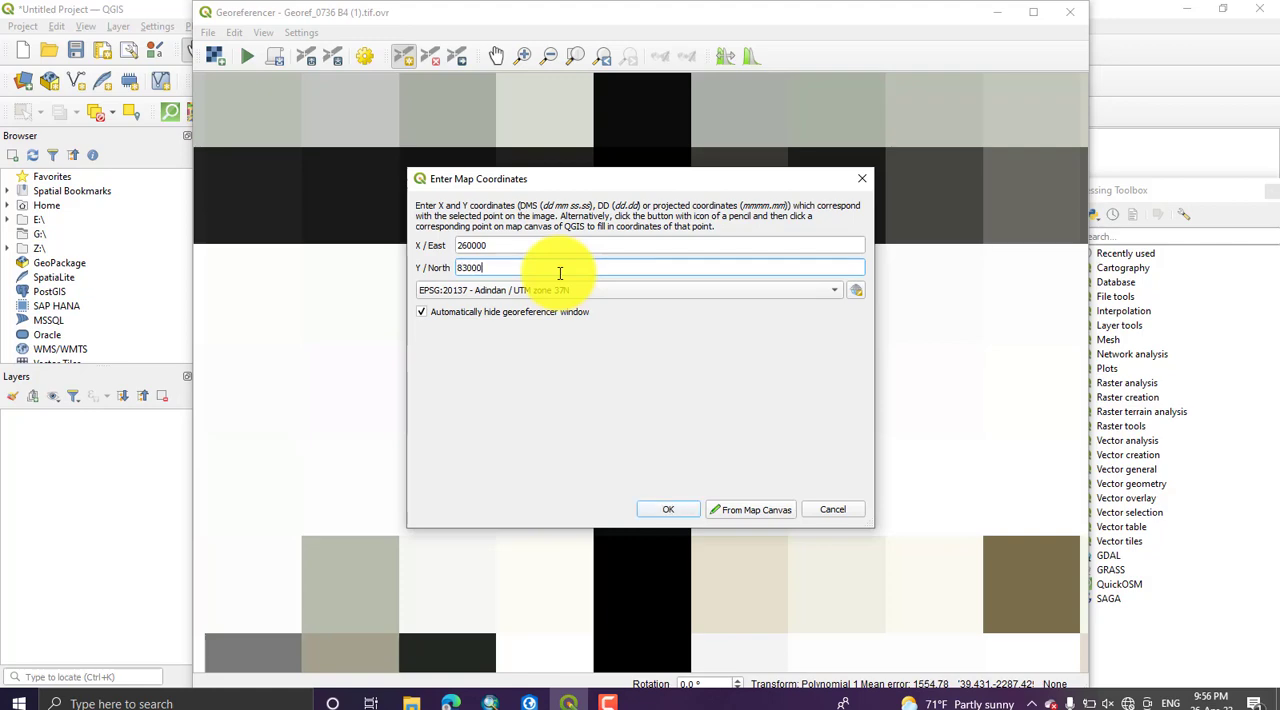
pyautogui.click(668, 509)
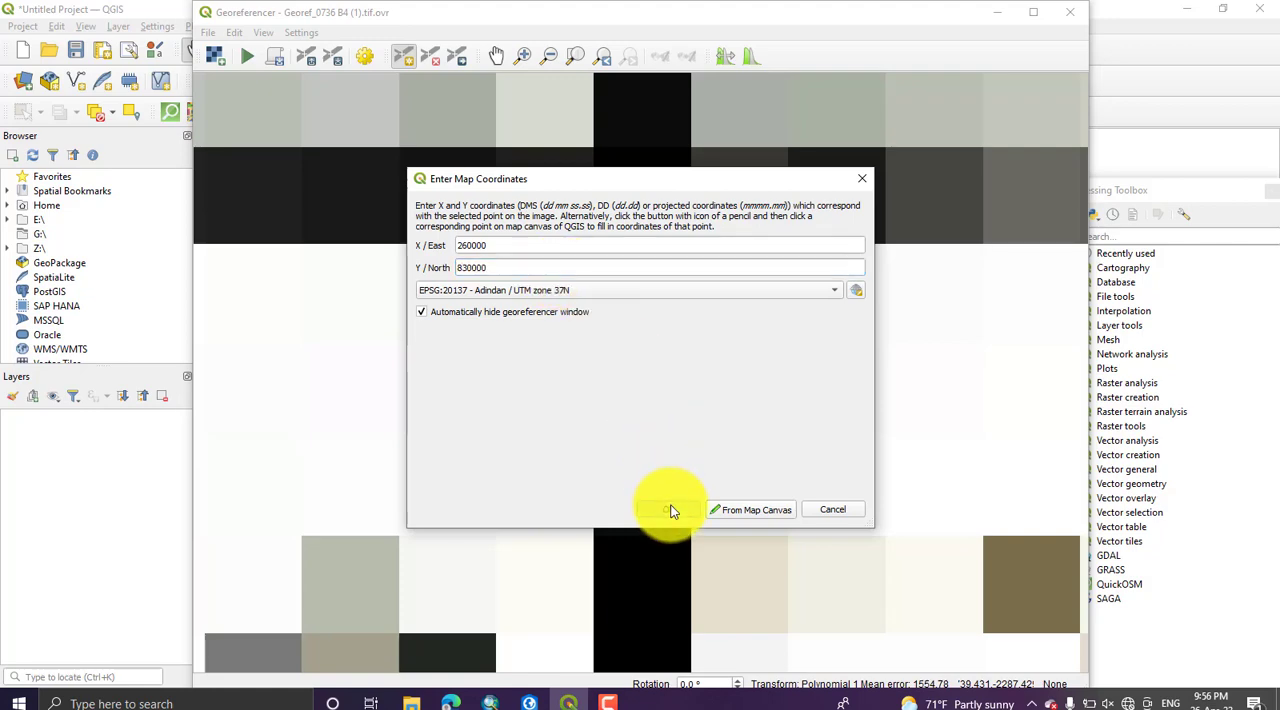
# Step: Examine the northing grid labels along the map's western edge, including the 850 line, for a second control point
pyautogui.scroll(-10, 610, 349)
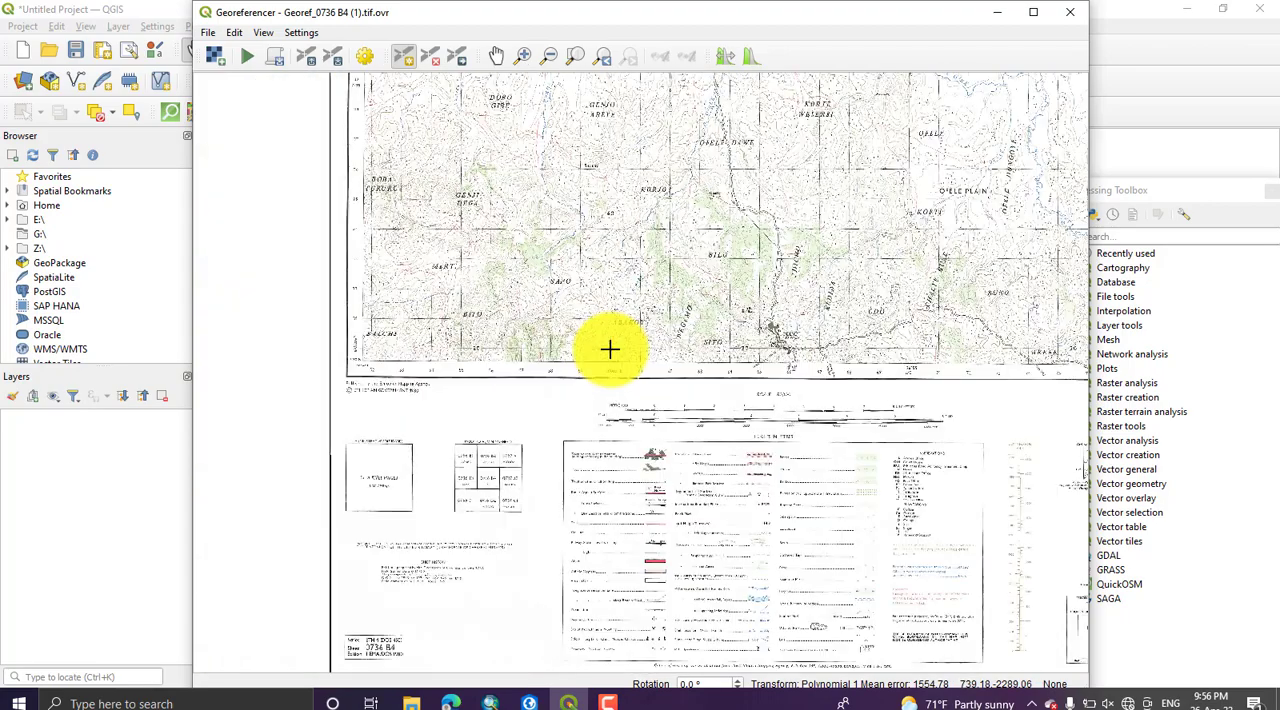
pyautogui.scroll(5, 612, 350)
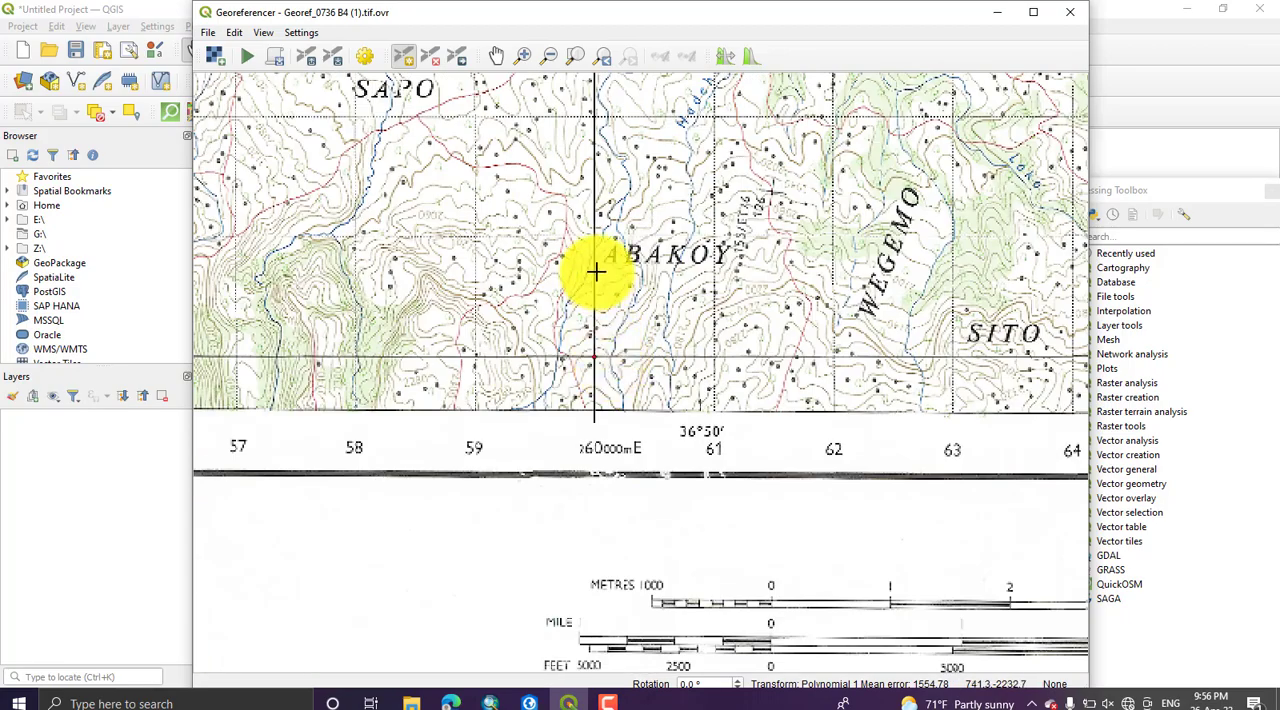
pyautogui.scroll(-2, 590, 266)
pyautogui.scroll(-5, 569, 255)
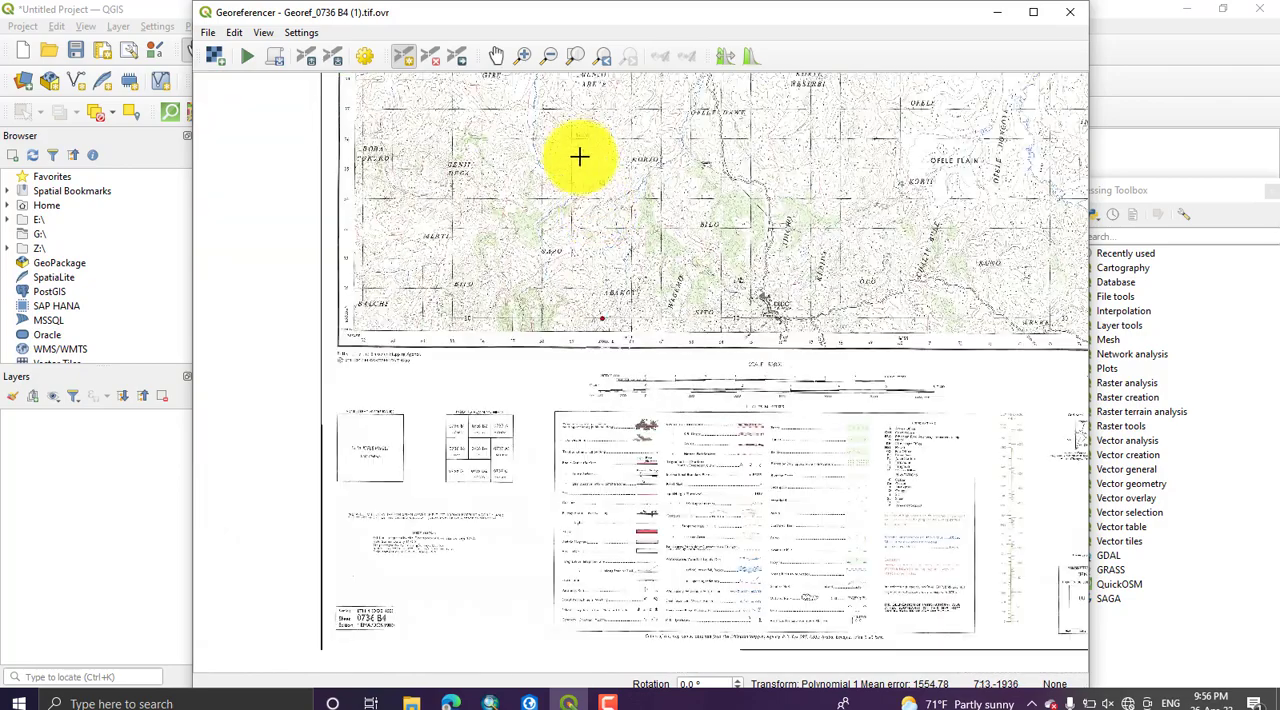
pyautogui.moveTo(592, 232); pyautogui.dragTo(586, 460)
pyautogui.moveTo(551, 175); pyautogui.dragTo(564, 393)
pyautogui.scroll(4, 563, 393)
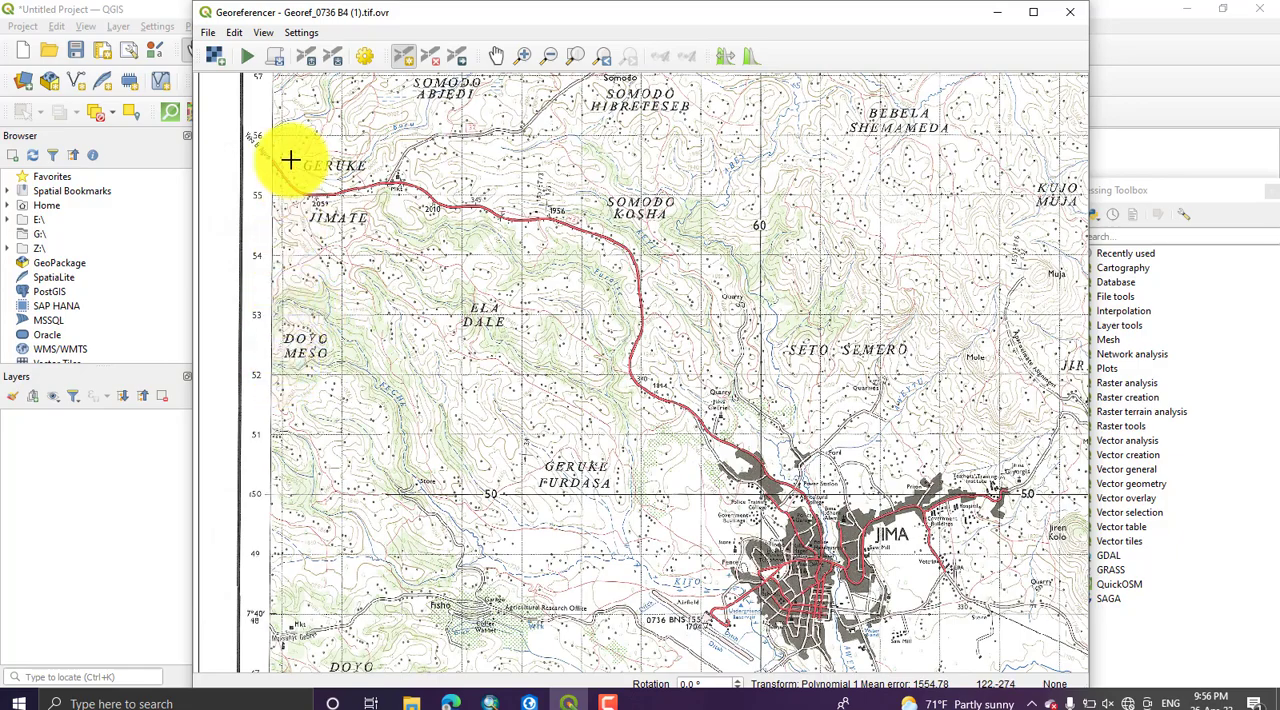
pyautogui.moveTo(286, 189)
pyautogui.mouseDown()
pyautogui.moveTo(292, 308)
pyautogui.moveTo(300, 186)
pyautogui.mouseUp()
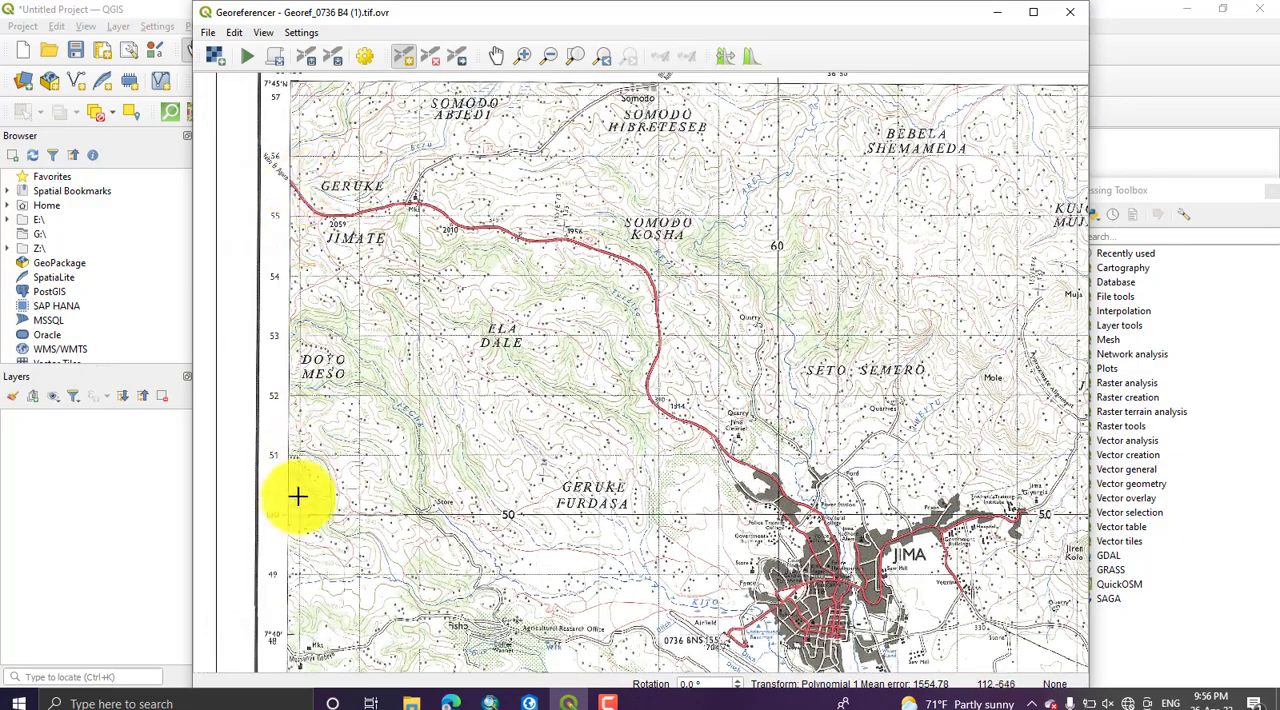
pyautogui.scroll(3, 277, 514)
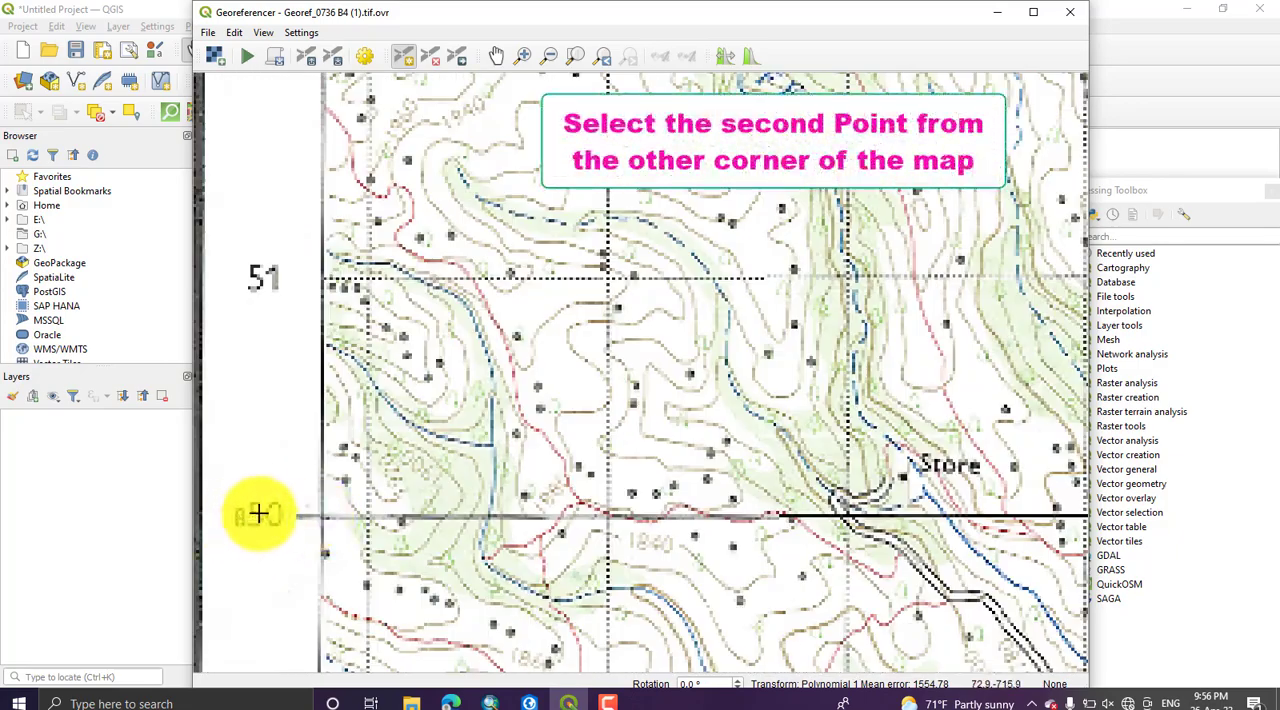
pyautogui.scroll(-3, 260, 510)
# Step: Add a control point at the upper grid intersection with X 260000 and Y 857000 in EPSG:20137 - Adindan / UTM zone 37N
pyautogui.moveTo(337, 249); pyautogui.dragTo(306, 491)
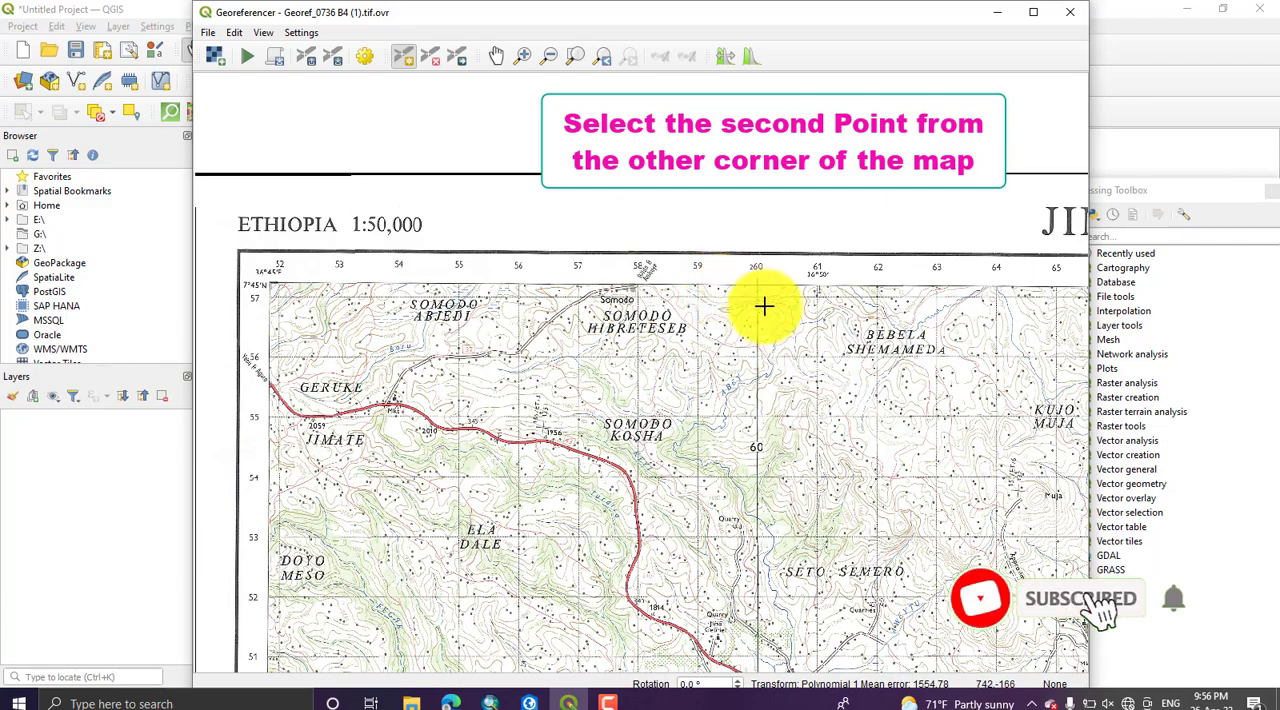
pyautogui.scroll(2, 762, 300)
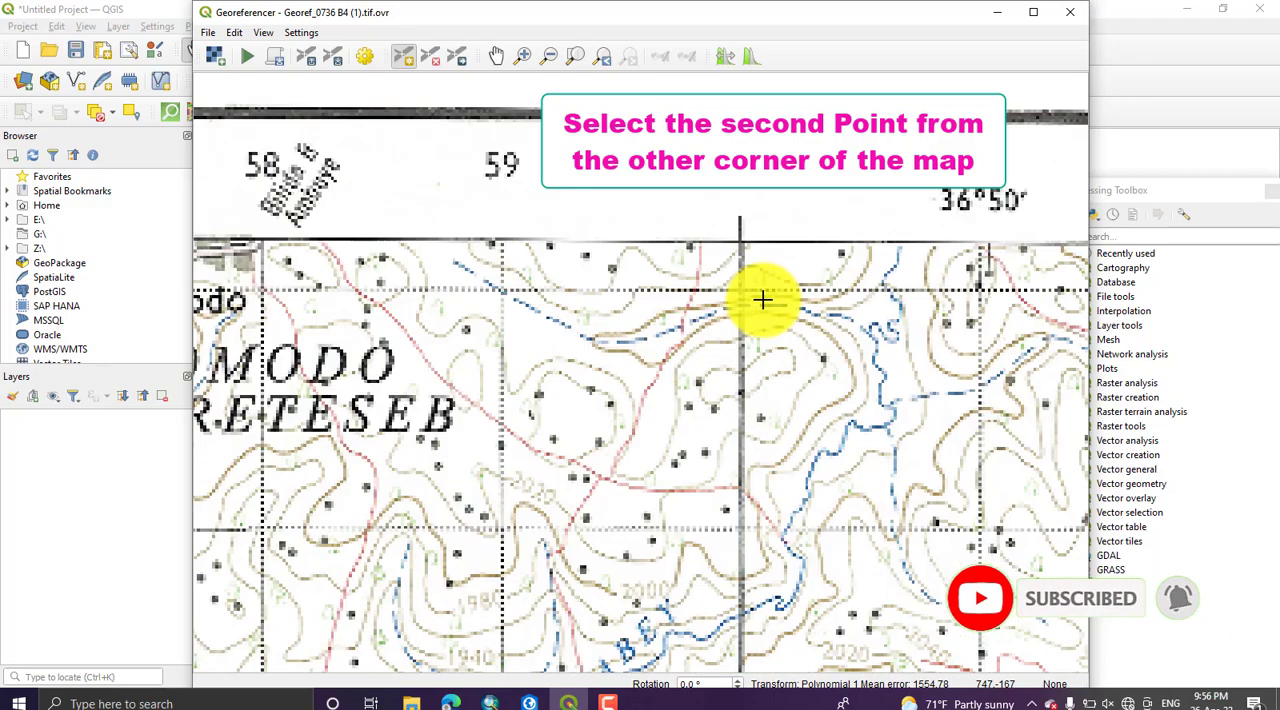
pyautogui.scroll(2, 741, 292)
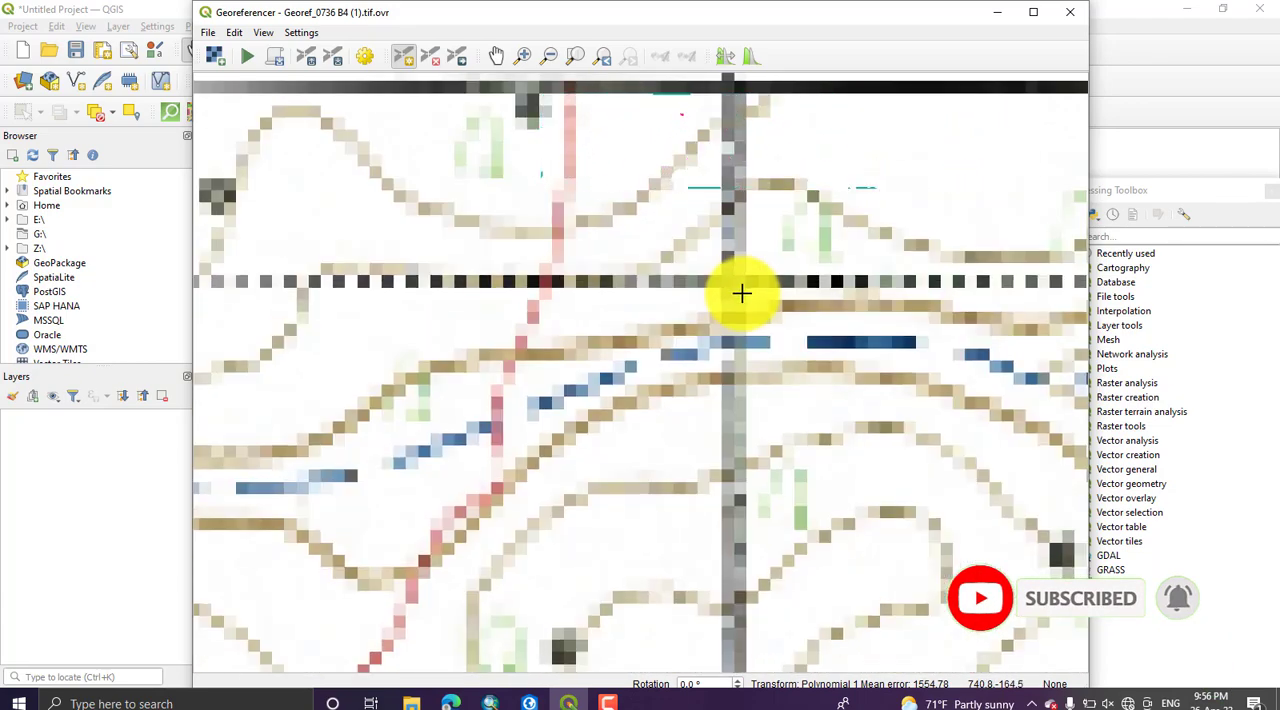
pyautogui.scroll(1, 723, 283)
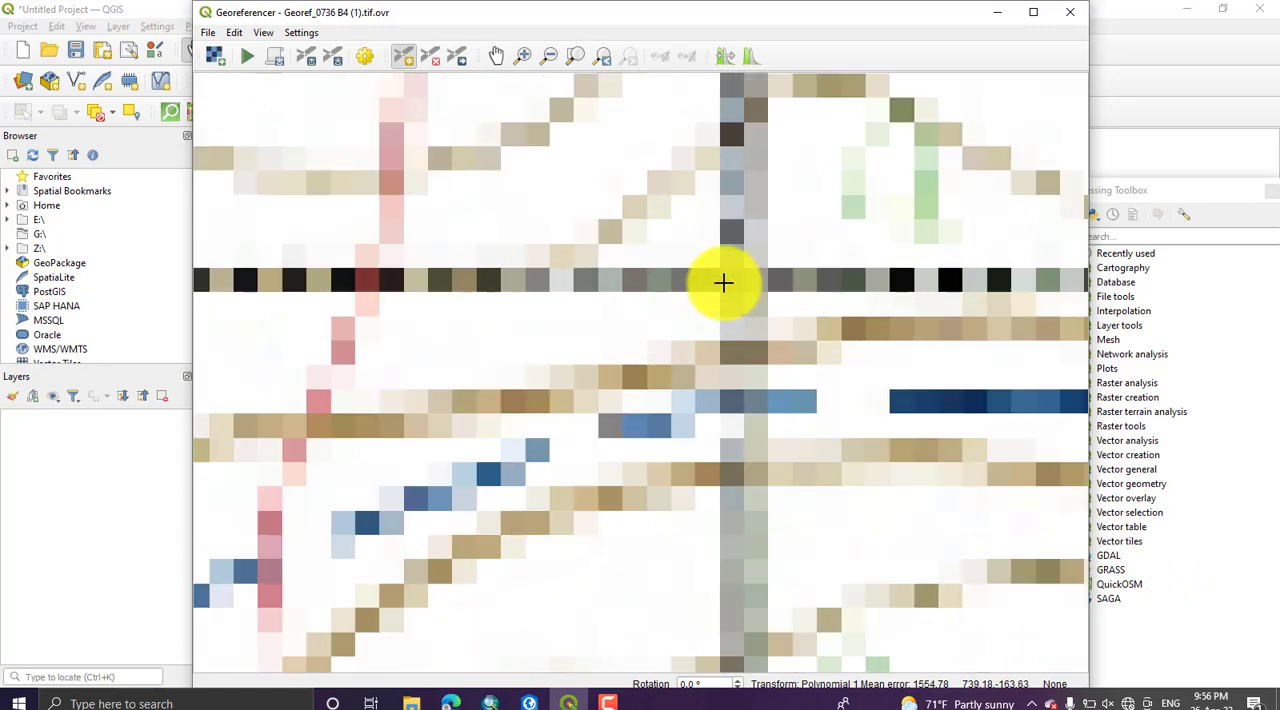
pyautogui.scroll(1, 725, 281)
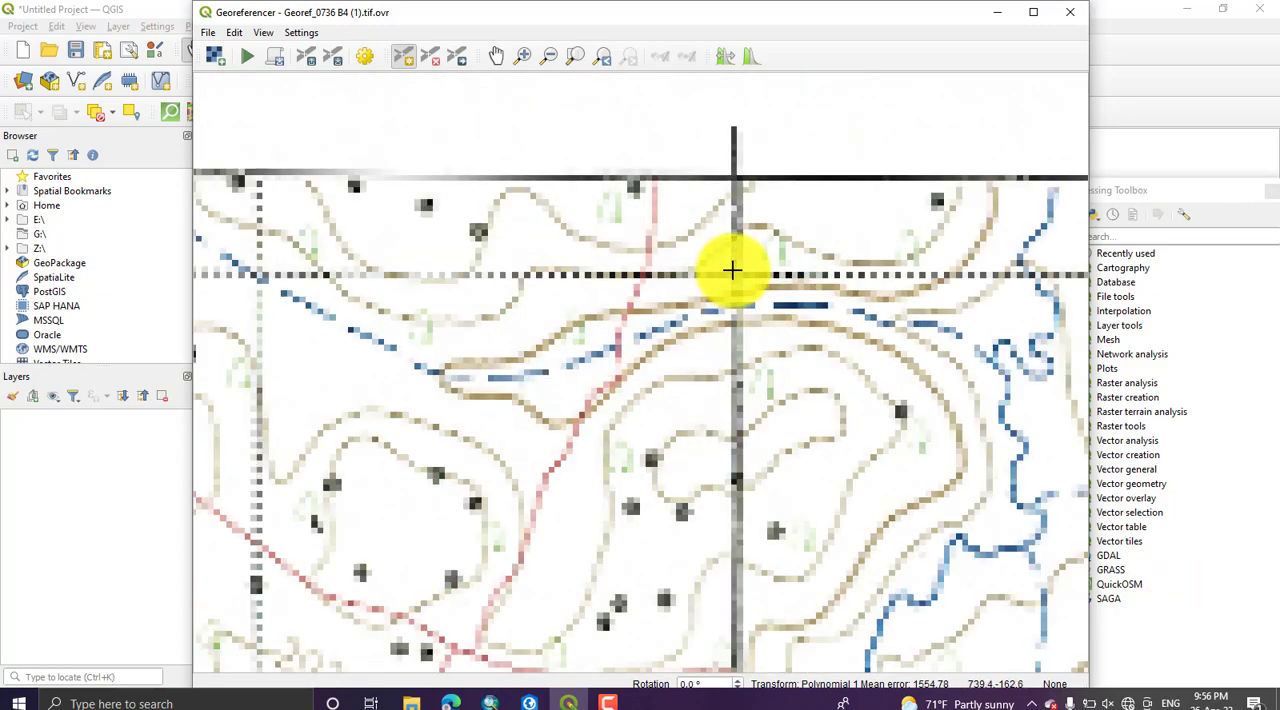
pyautogui.moveTo(733, 273); pyautogui.dragTo(706, 424)
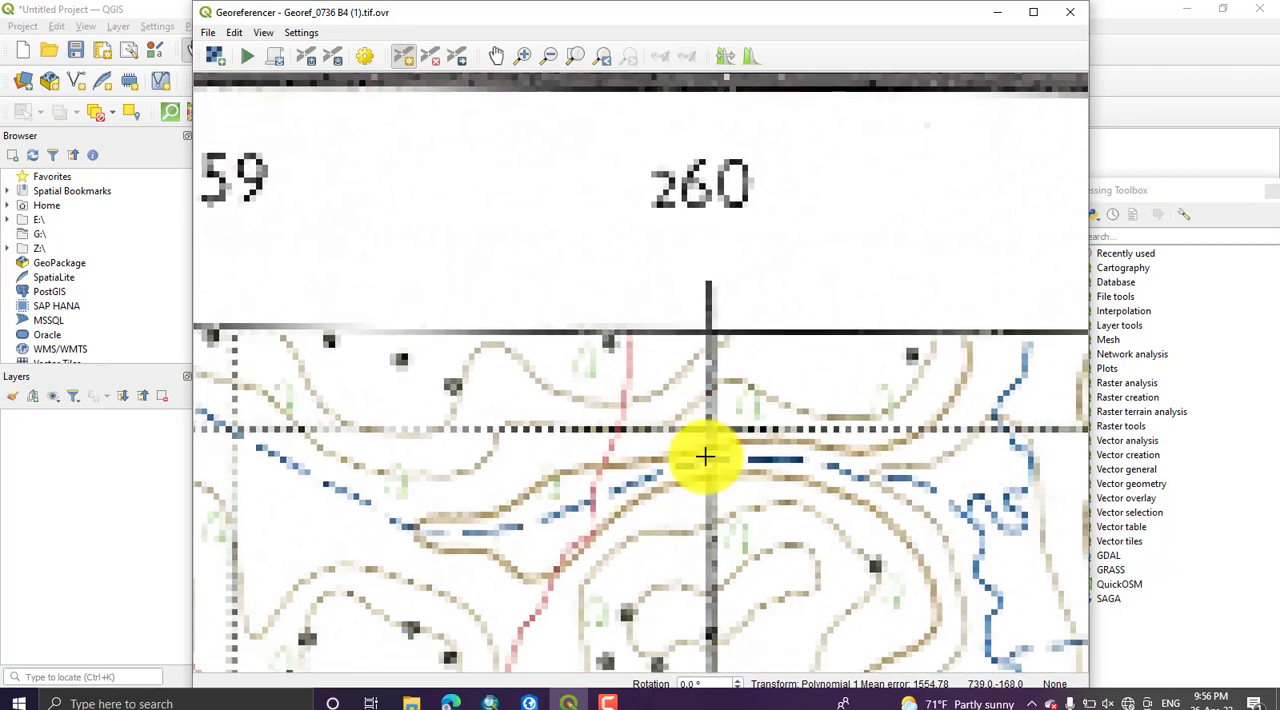
pyautogui.scroll(2, 705, 447)
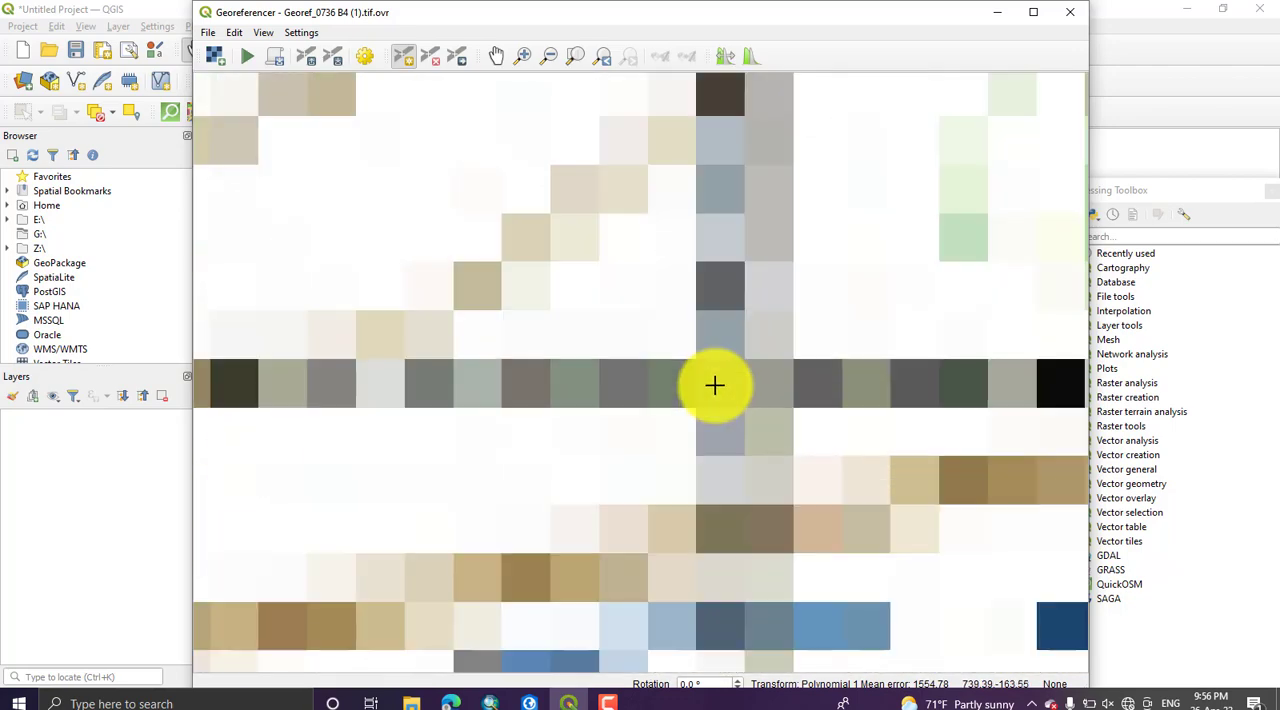
pyautogui.click(717, 380)
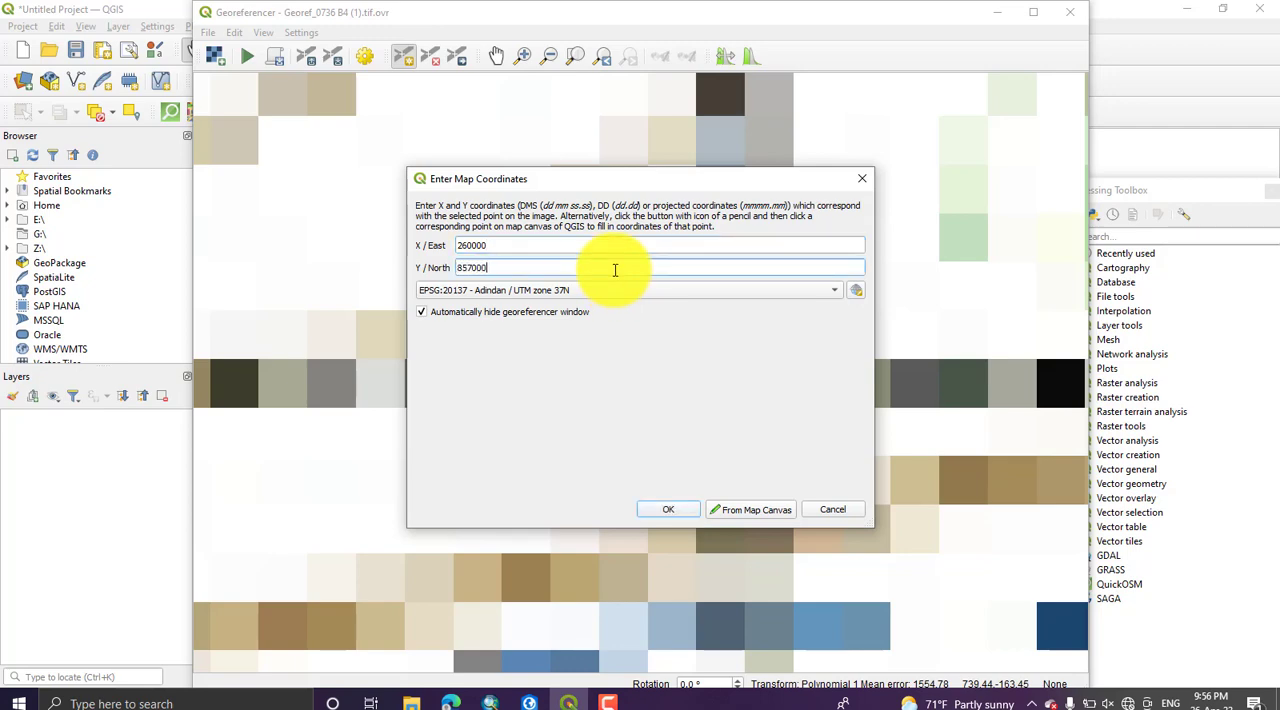
pyautogui.click(670, 512)
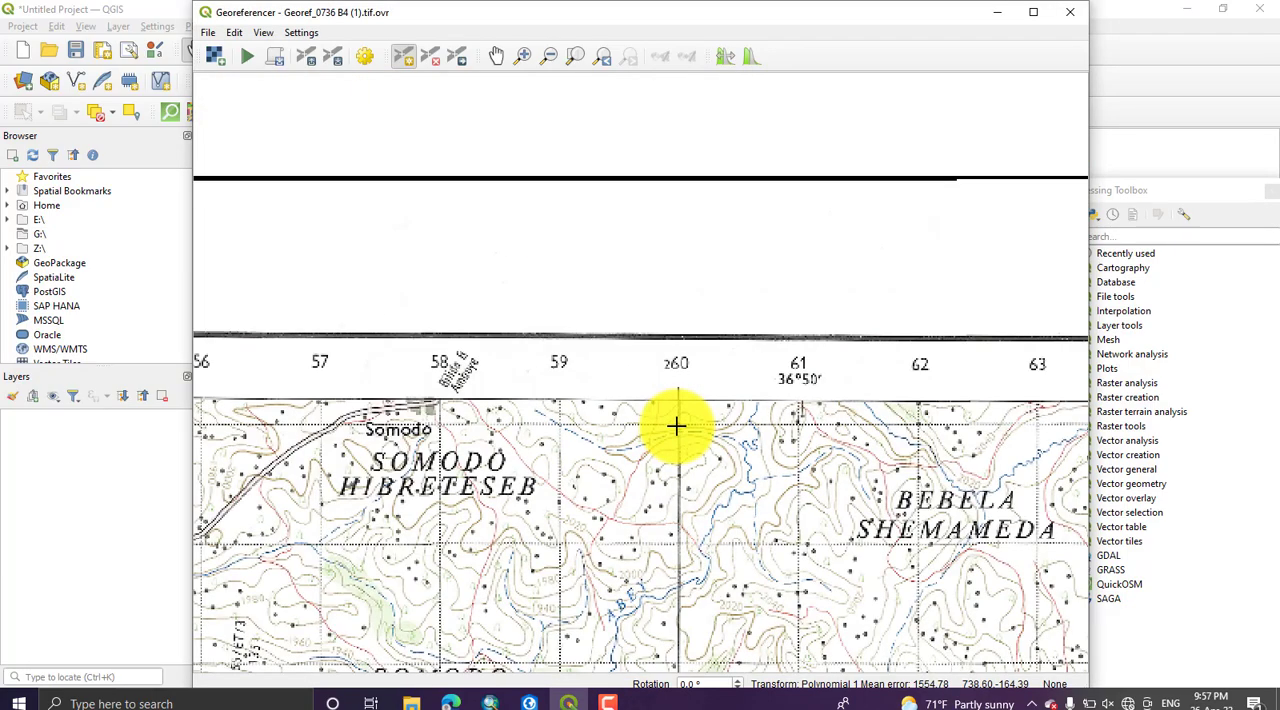
# Step: Examine the northing grid labels along the map's eastern edge, from 57 down past the 850 line, for a third control point
pyautogui.scroll(-4, 676, 426)
pyautogui.moveTo(829, 457); pyautogui.dragTo(557, 463)
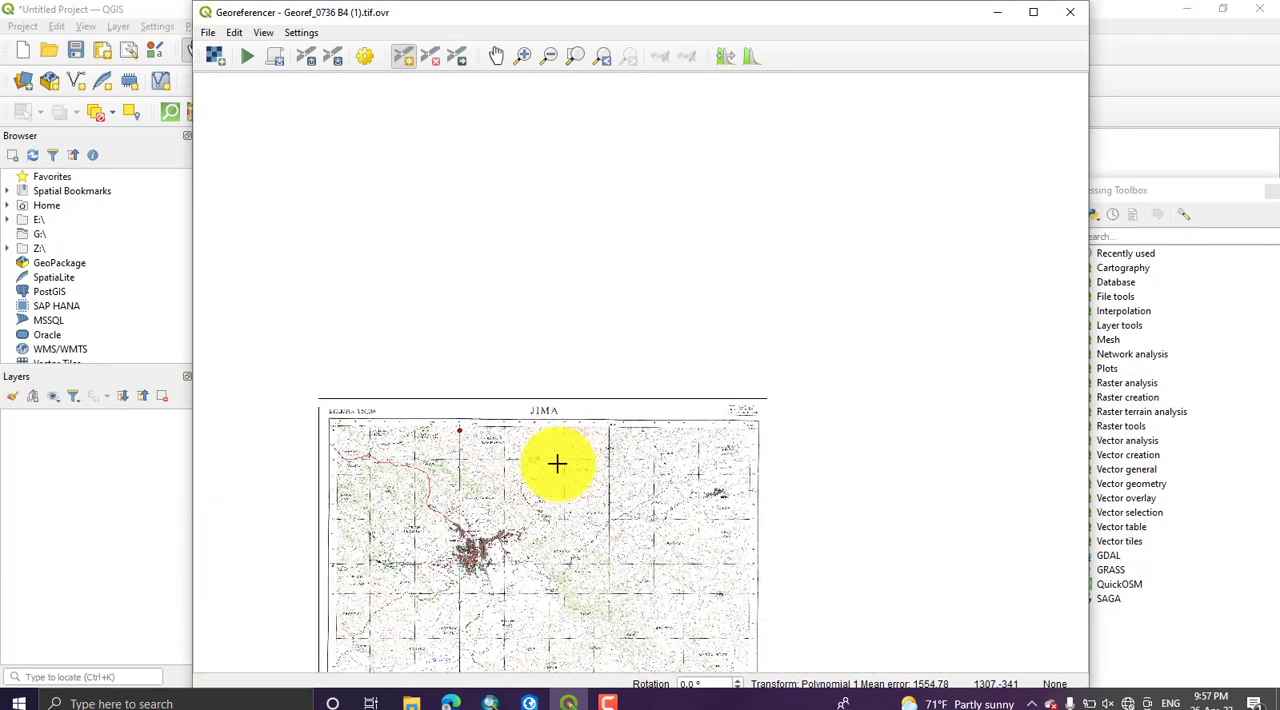
pyautogui.scroll(4, 690, 436)
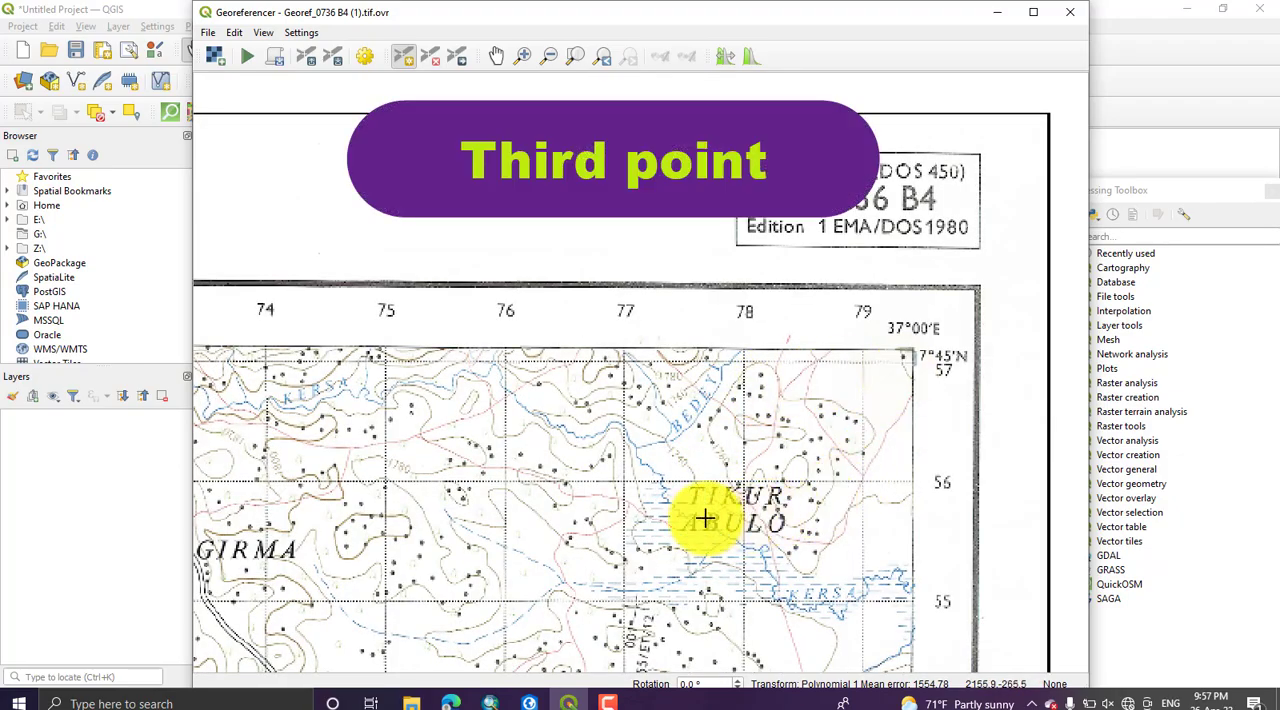
pyautogui.moveTo(817, 500); pyautogui.dragTo(694, 63)
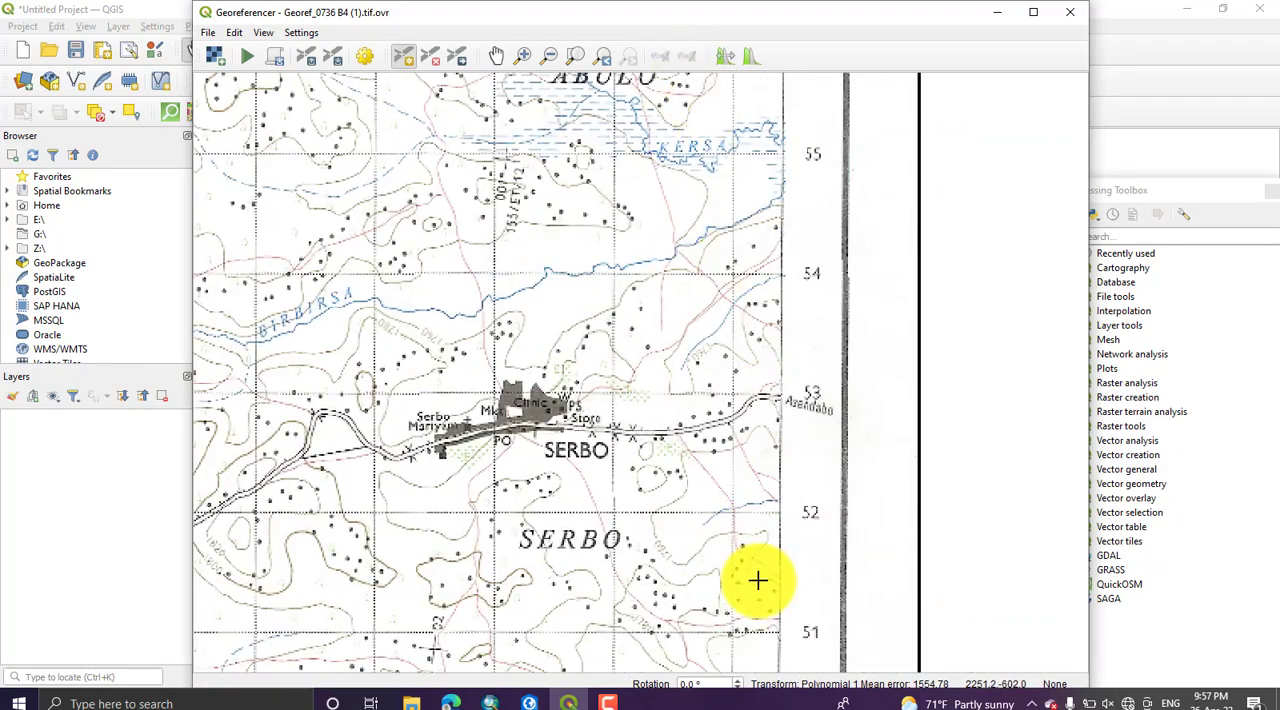
pyautogui.moveTo(757, 580); pyautogui.dragTo(757, 325)
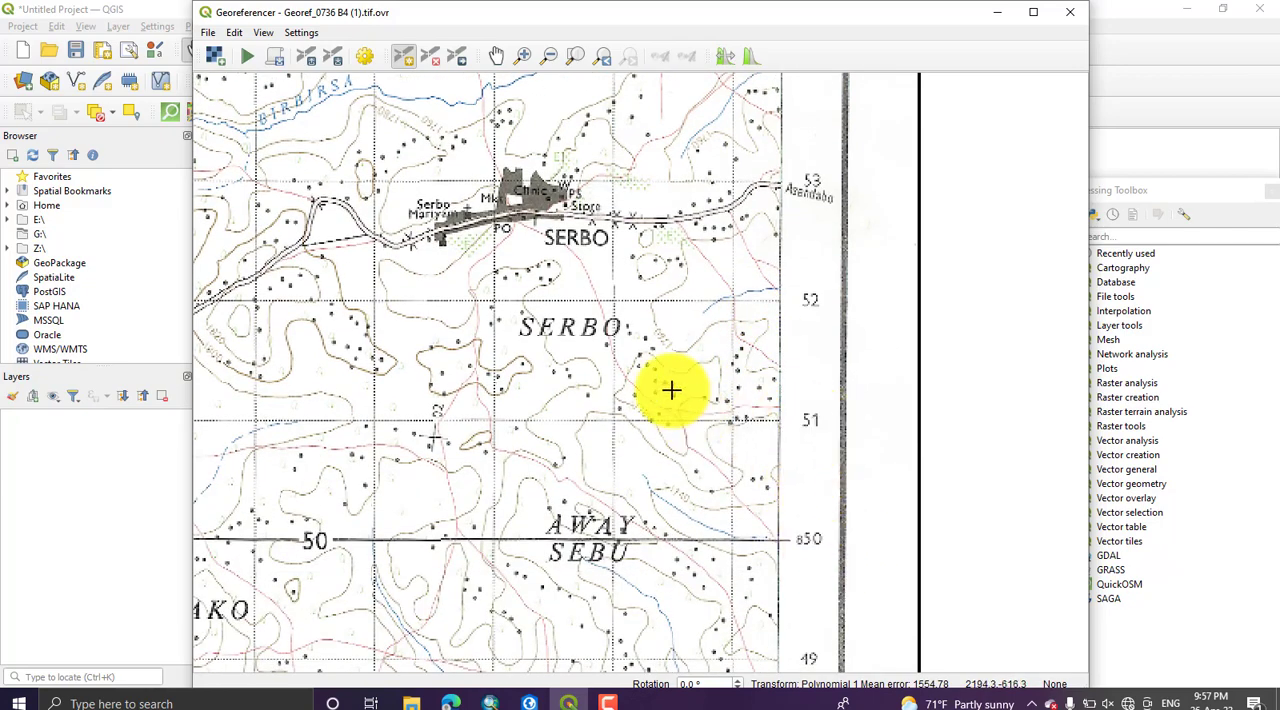
pyautogui.moveTo(581, 329); pyautogui.dragTo(612, 496)
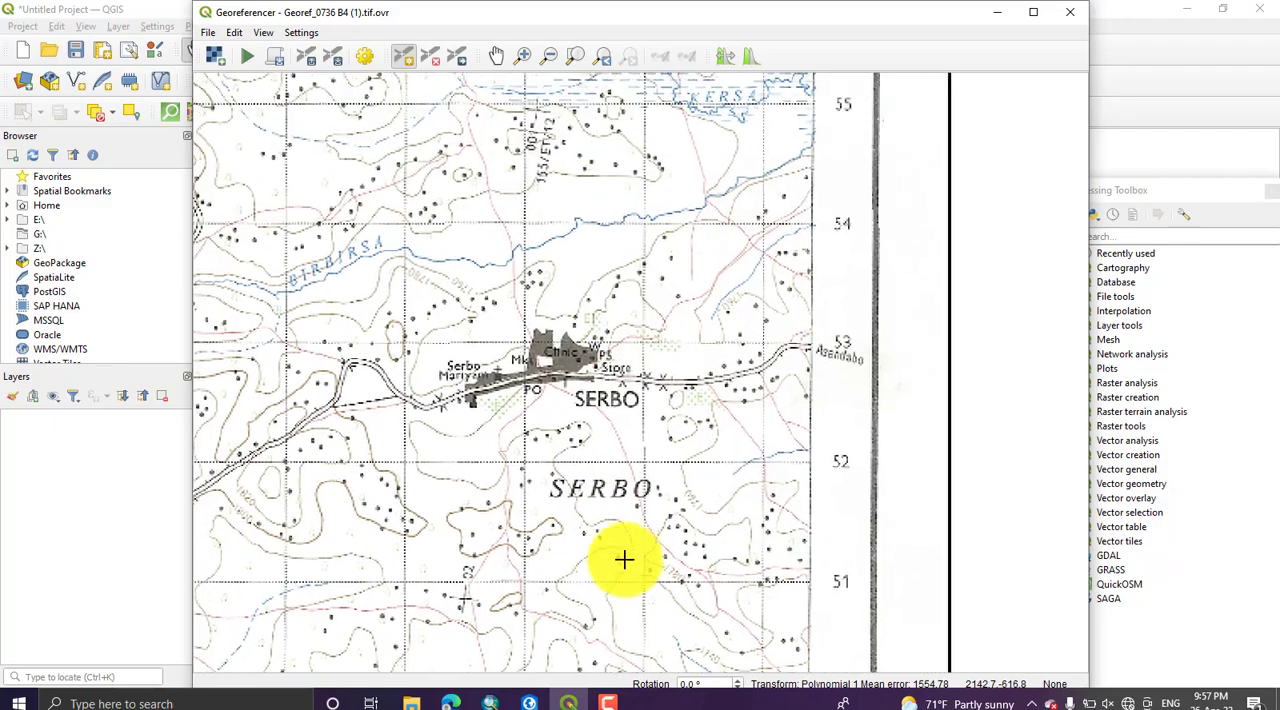
pyautogui.scroll(-1, 635, 411)
pyautogui.moveTo(600, 152); pyautogui.dragTo(707, 307)
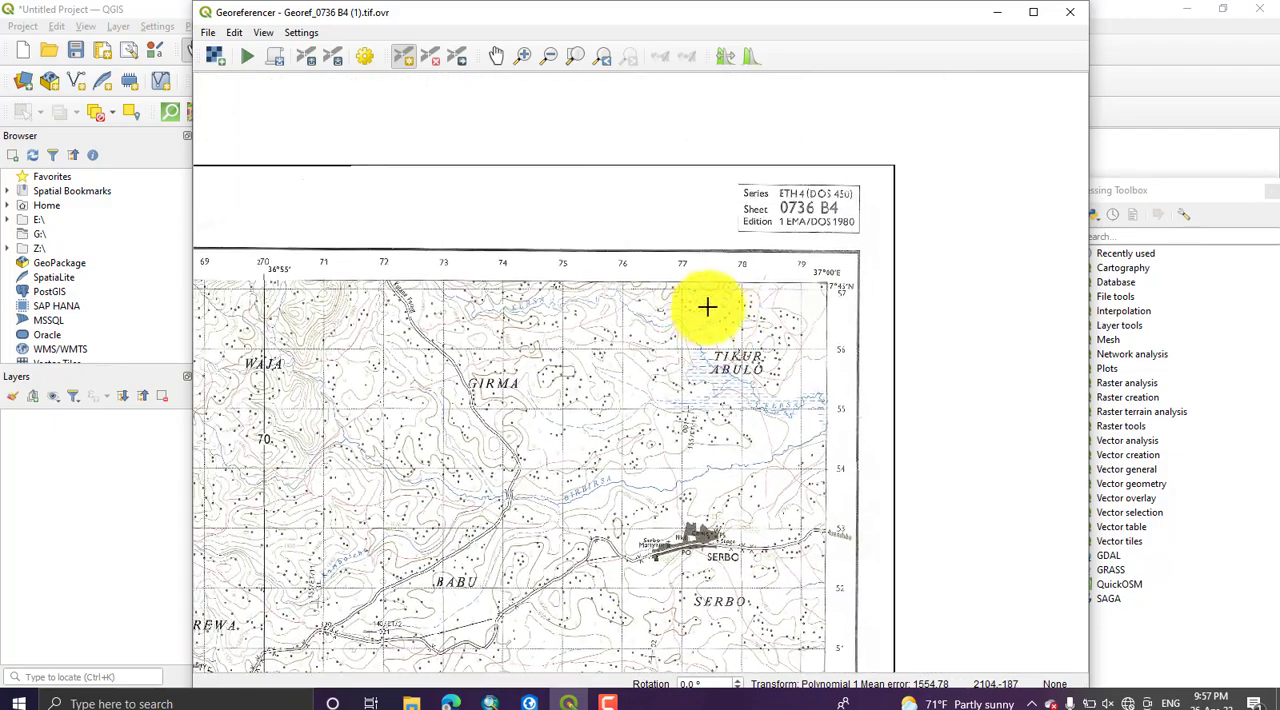
# Step: Examine the easting grid labels along the map's northern edge, from the 270 line to 79 at the northeast corner
pyautogui.moveTo(409, 297); pyautogui.dragTo(892, 305)
pyautogui.moveTo(584, 315); pyautogui.dragTo(478, 324)
pyautogui.moveTo(934, 320); pyautogui.dragTo(491, 334)
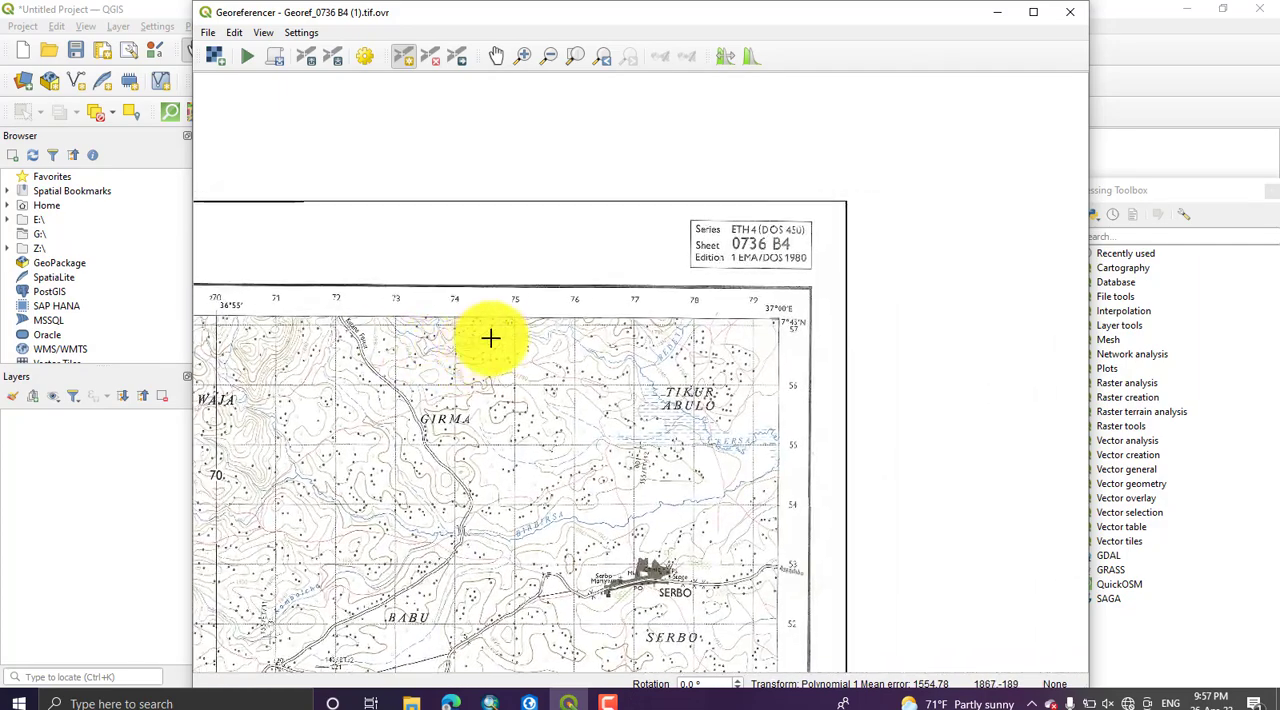
pyautogui.scroll(1, 784, 335)
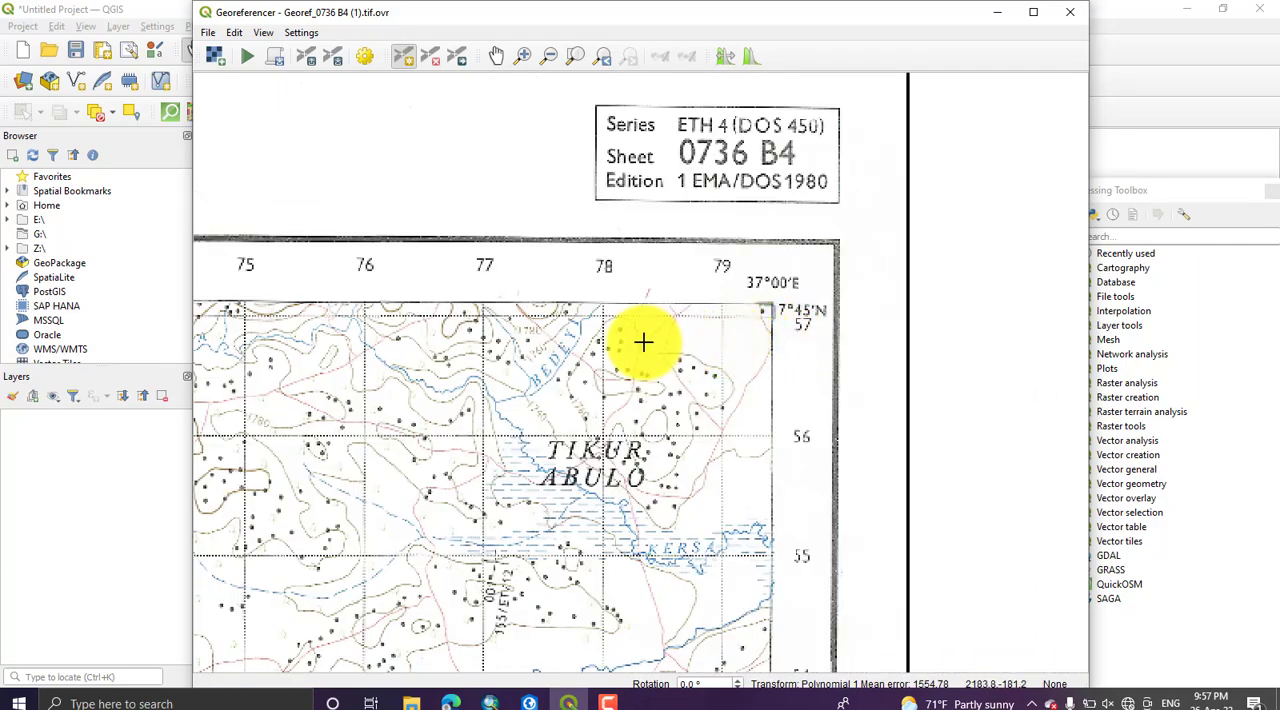
pyautogui.moveTo(460, 340)
pyautogui.mouseDown()
pyautogui.moveTo(780, 320)
pyautogui.moveTo(480, 334)
pyautogui.mouseUp()
pyautogui.scroll(-2, 257, 323)
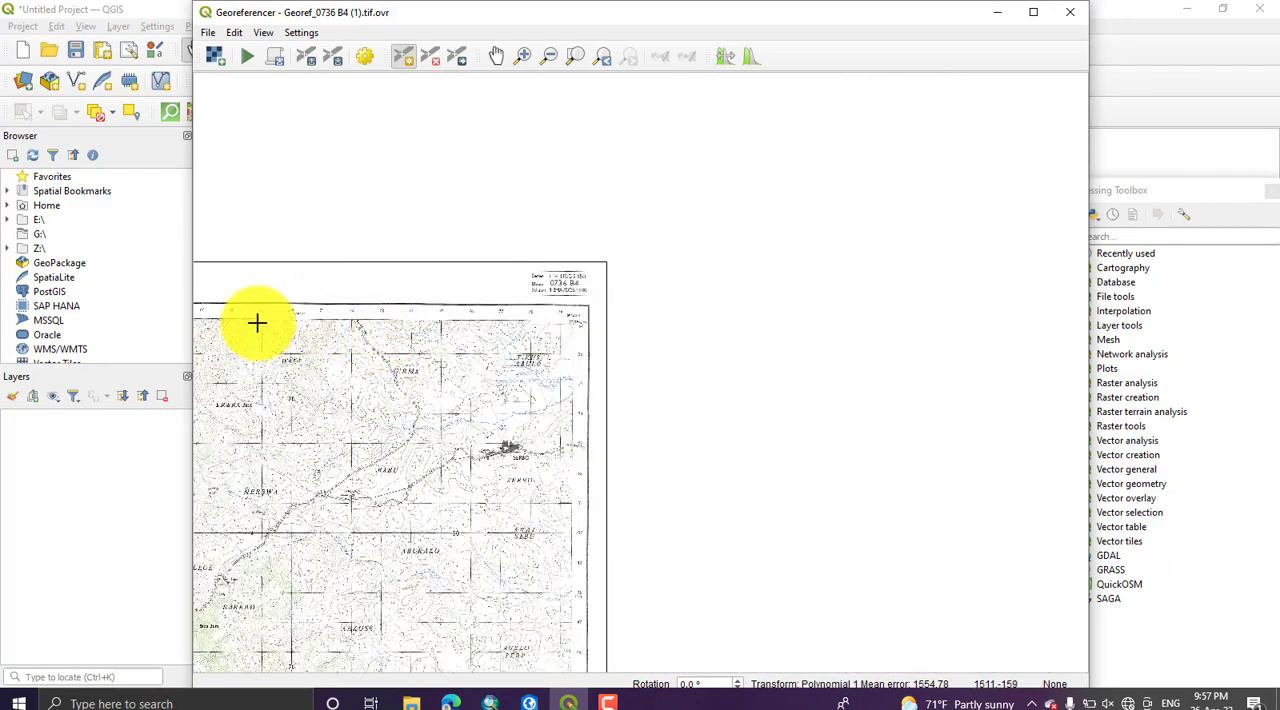
pyautogui.scroll(2, 330, 321)
pyautogui.scroll(3, 323, 306)
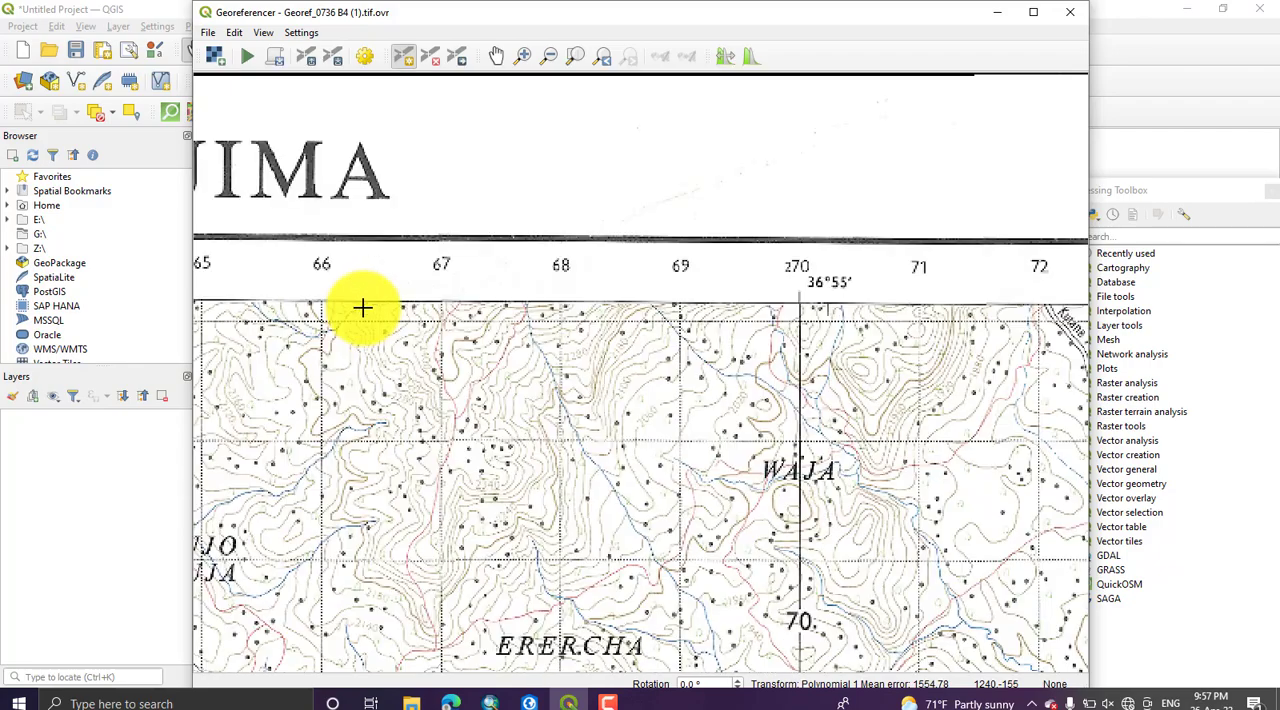
pyautogui.moveTo(749, 315); pyautogui.dragTo(529, 315)
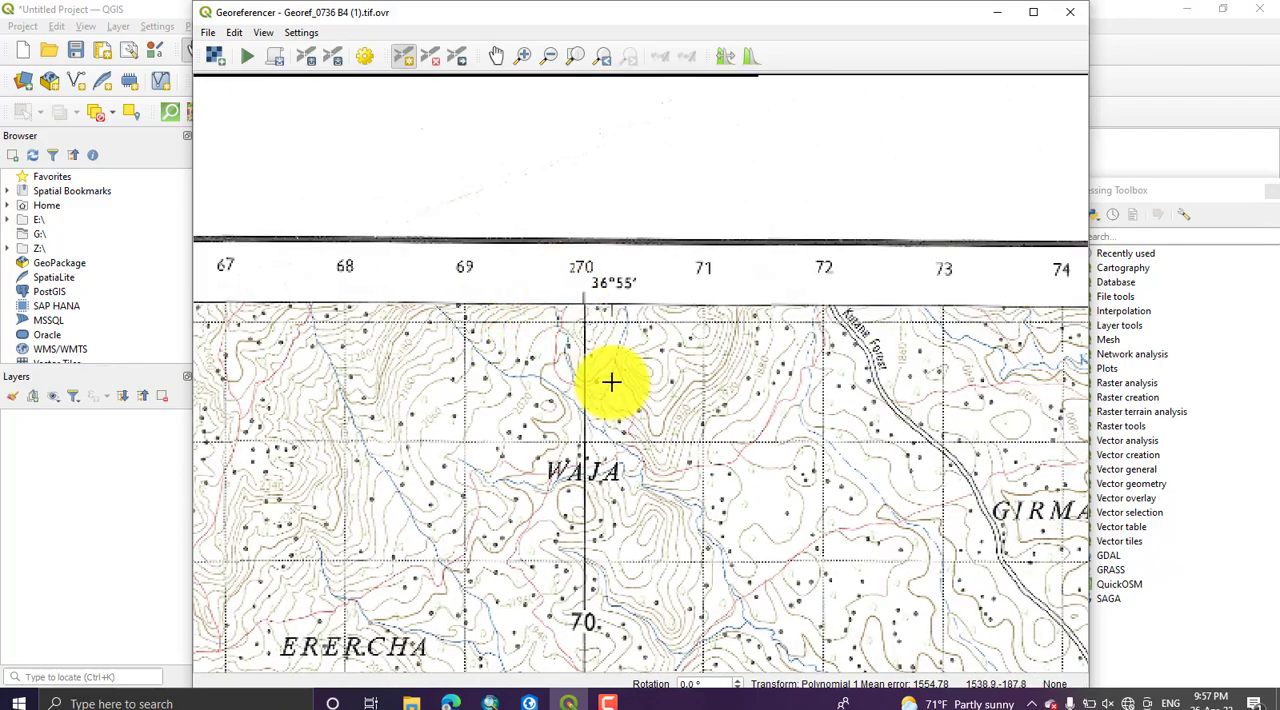
pyautogui.moveTo(737, 421); pyautogui.dragTo(363, 398)
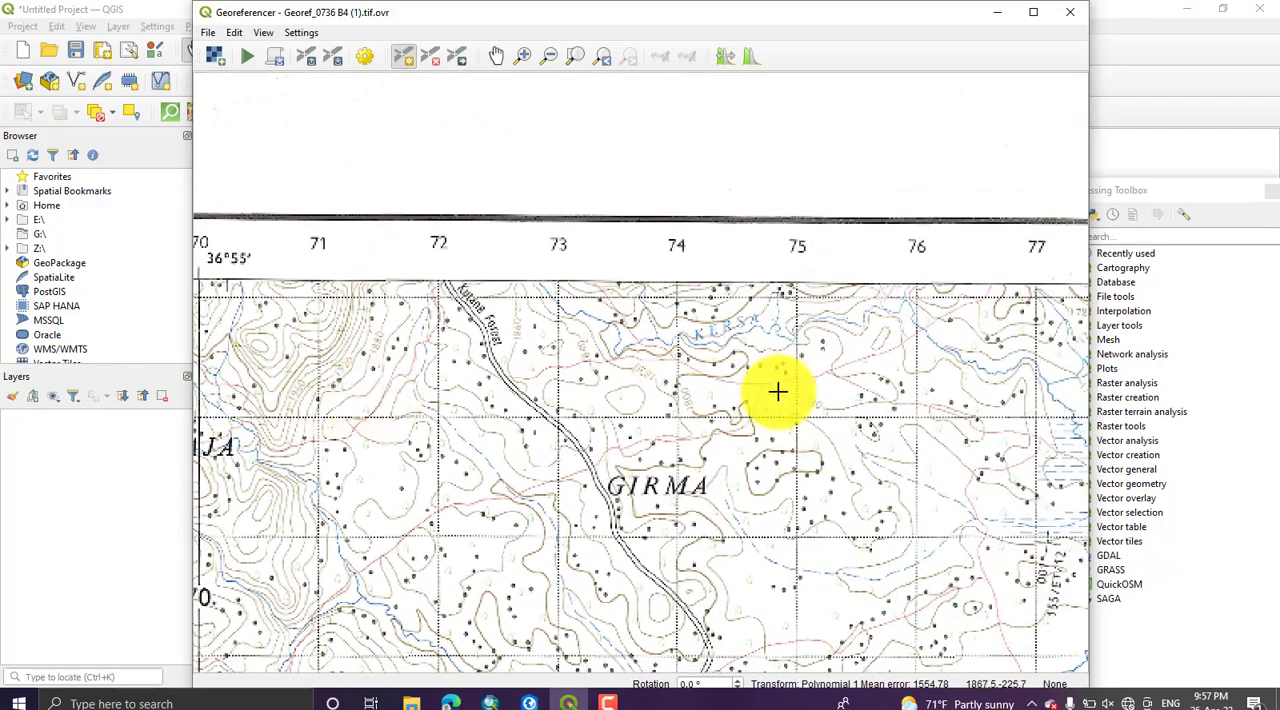
pyautogui.moveTo(823, 390); pyautogui.dragTo(501, 379)
pyautogui.scroll(1, 820, 286)
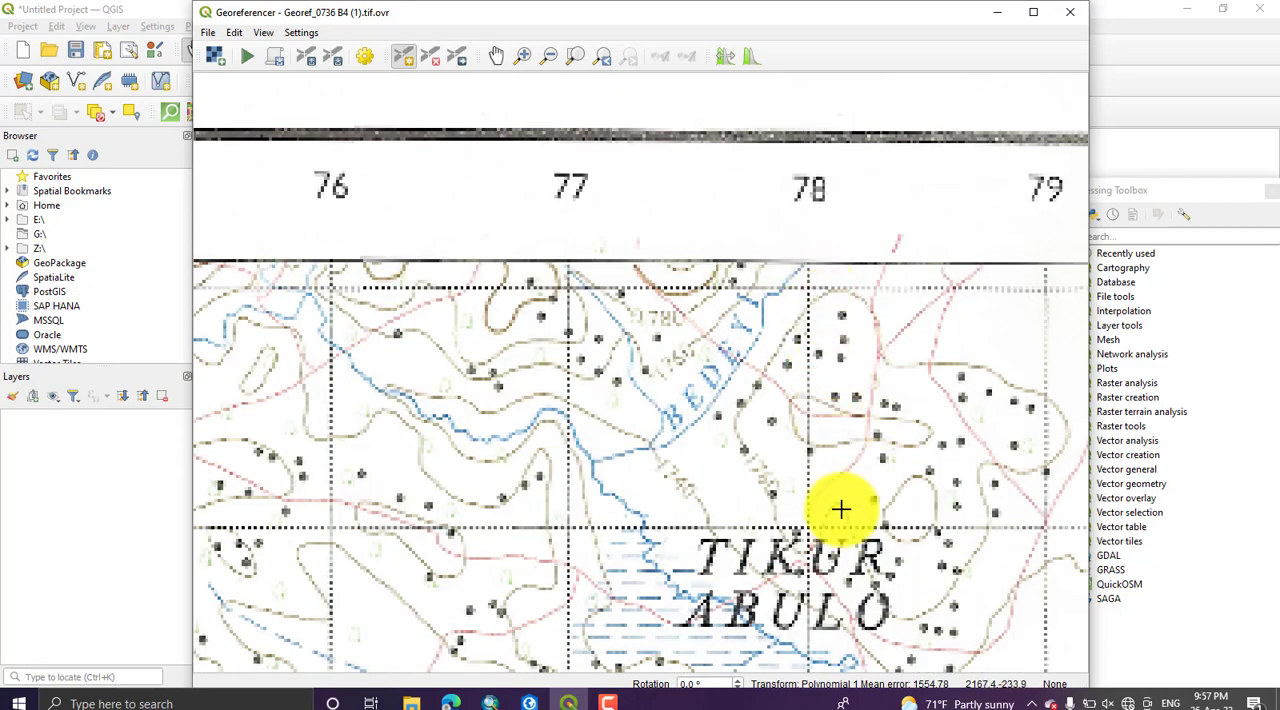
# Step: Add a control point at the grid intersection near Tikur Abulo with X 278000 and Y 856000 in EPSG:20137 - Adindan / UTM zone 37N
pyautogui.moveTo(825, 500); pyautogui.dragTo(634, 471)
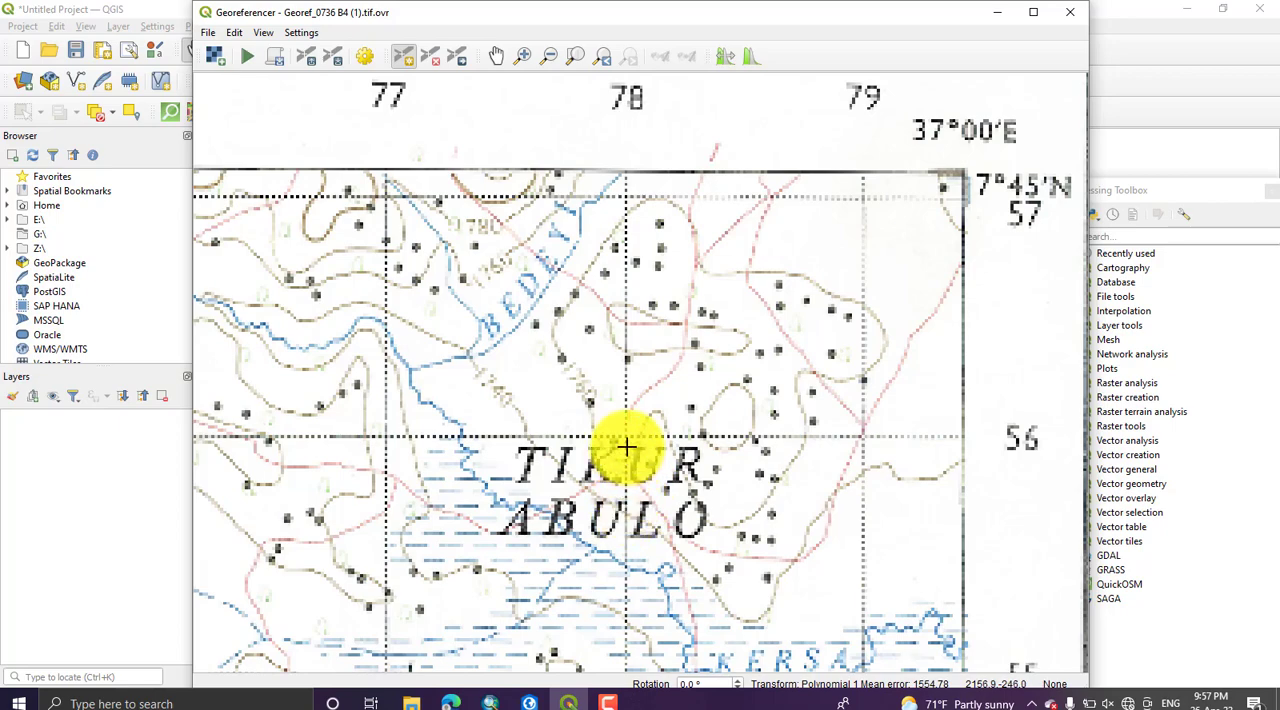
pyautogui.scroll(2, 624, 433)
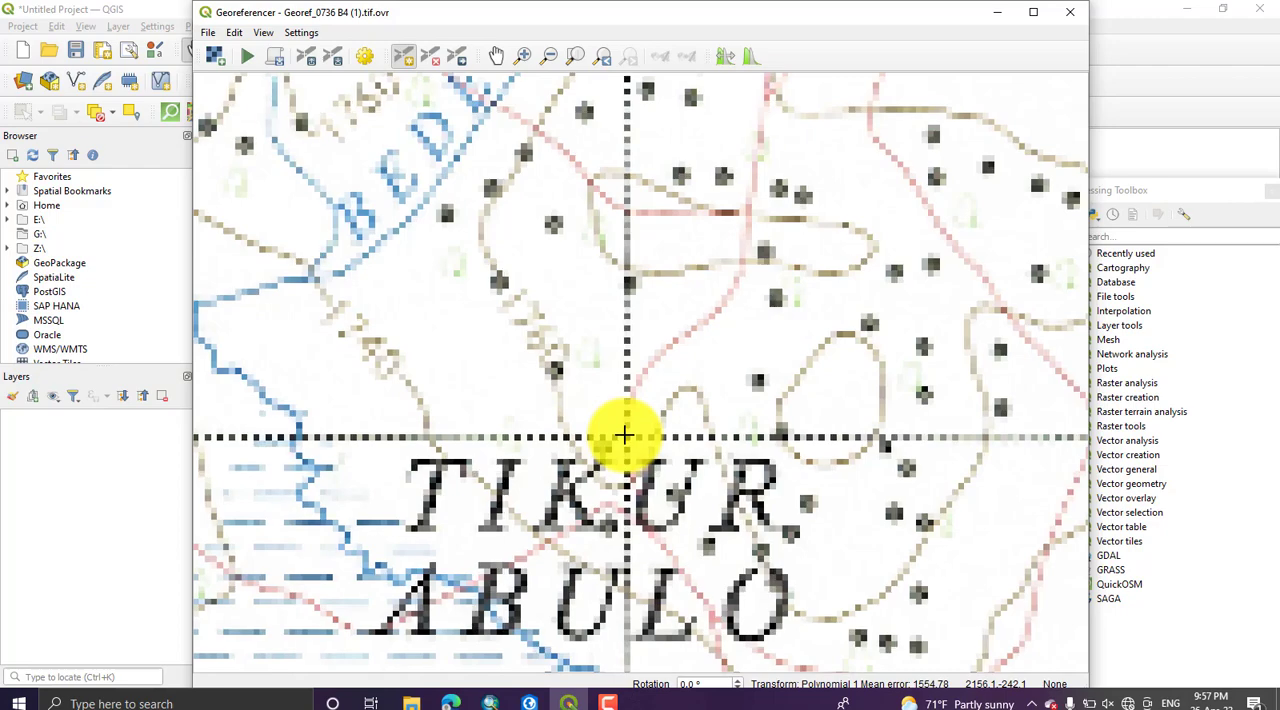
pyautogui.scroll(-2, 624, 433)
pyautogui.scroll(4, 624, 440)
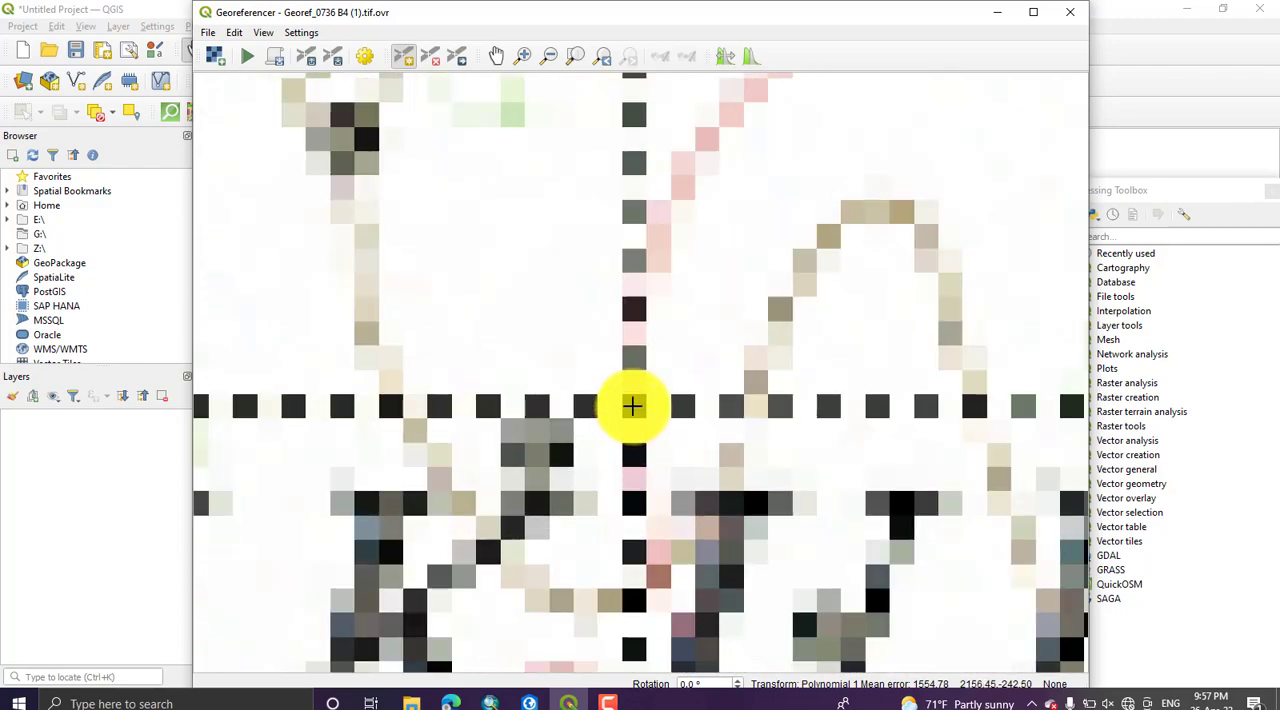
pyautogui.click(632, 405)
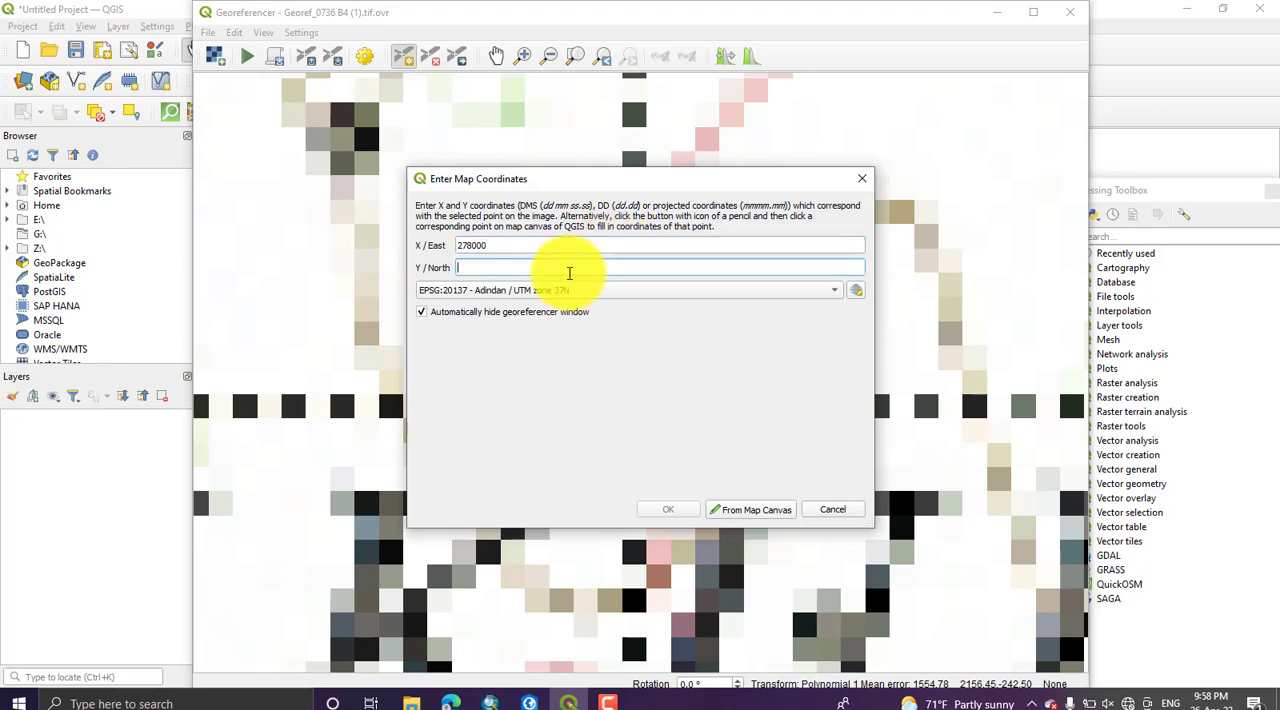
pyautogui.click(569, 272)
pyautogui.write('86')
pyautogui.press('BackSpace')
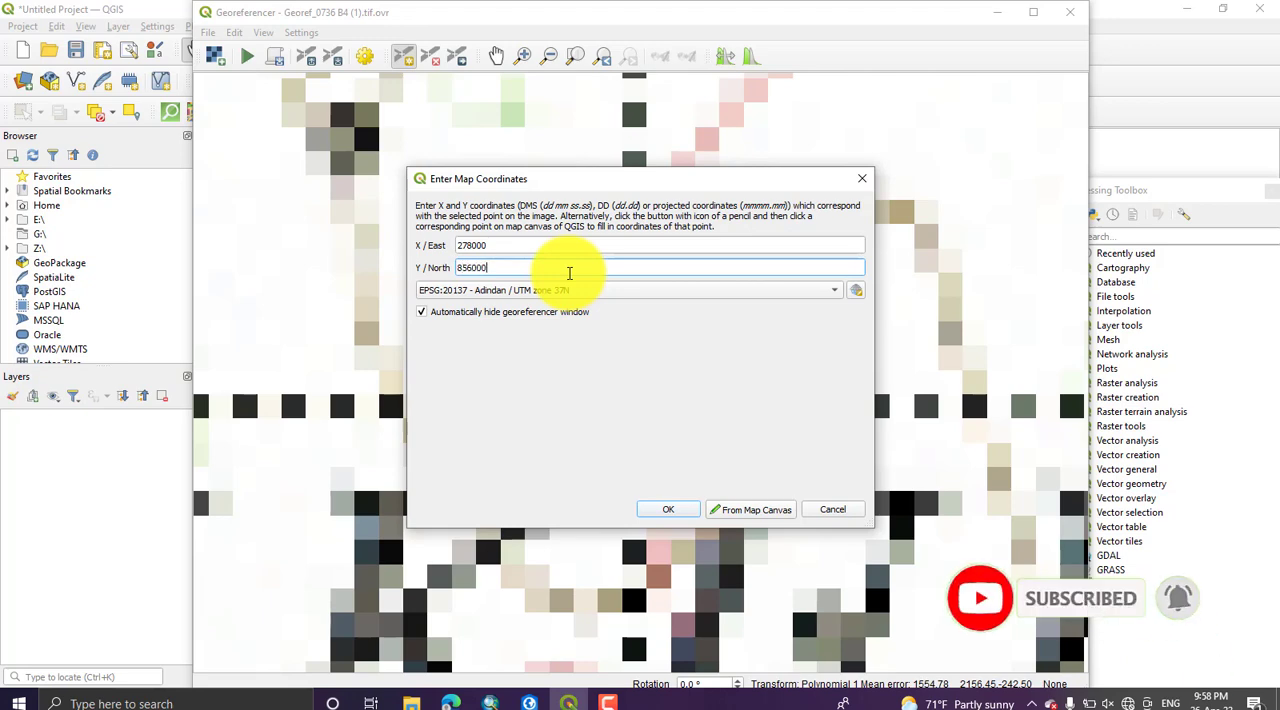
pyautogui.click(668, 509)
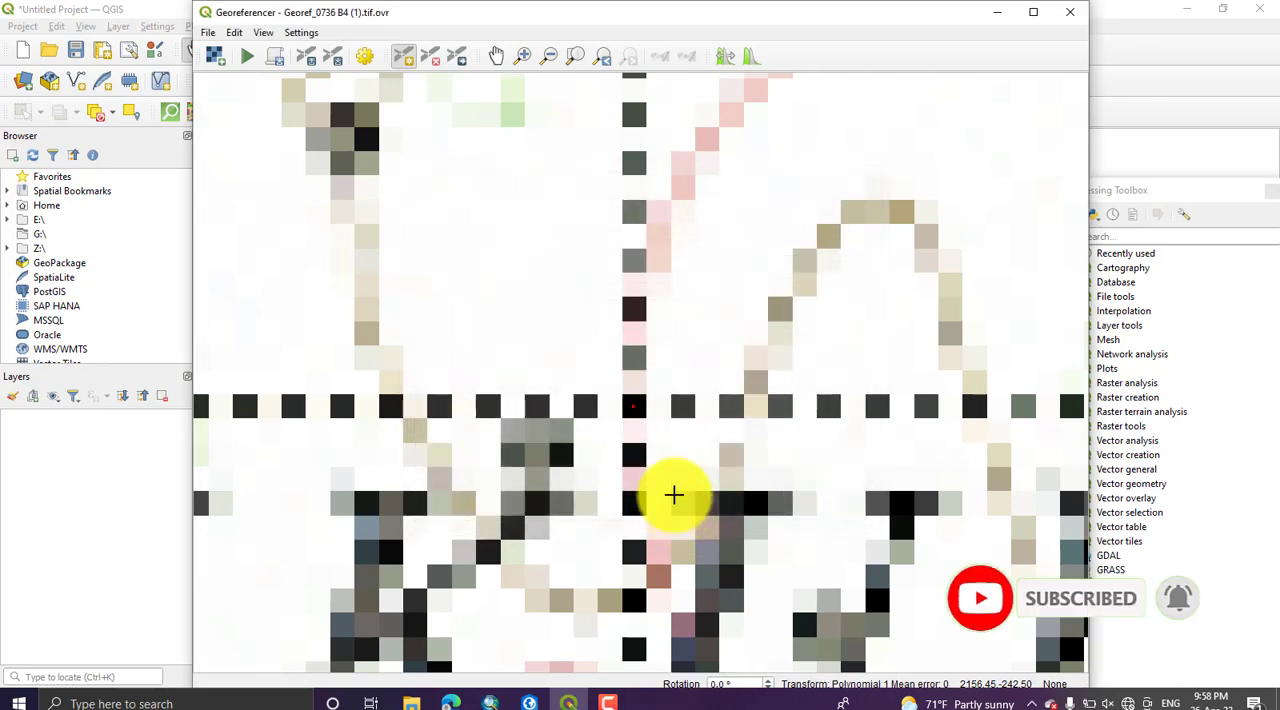
# Step: Show the GCP table listing the control points in the Georeferencer
pyautogui.click(300, 32)
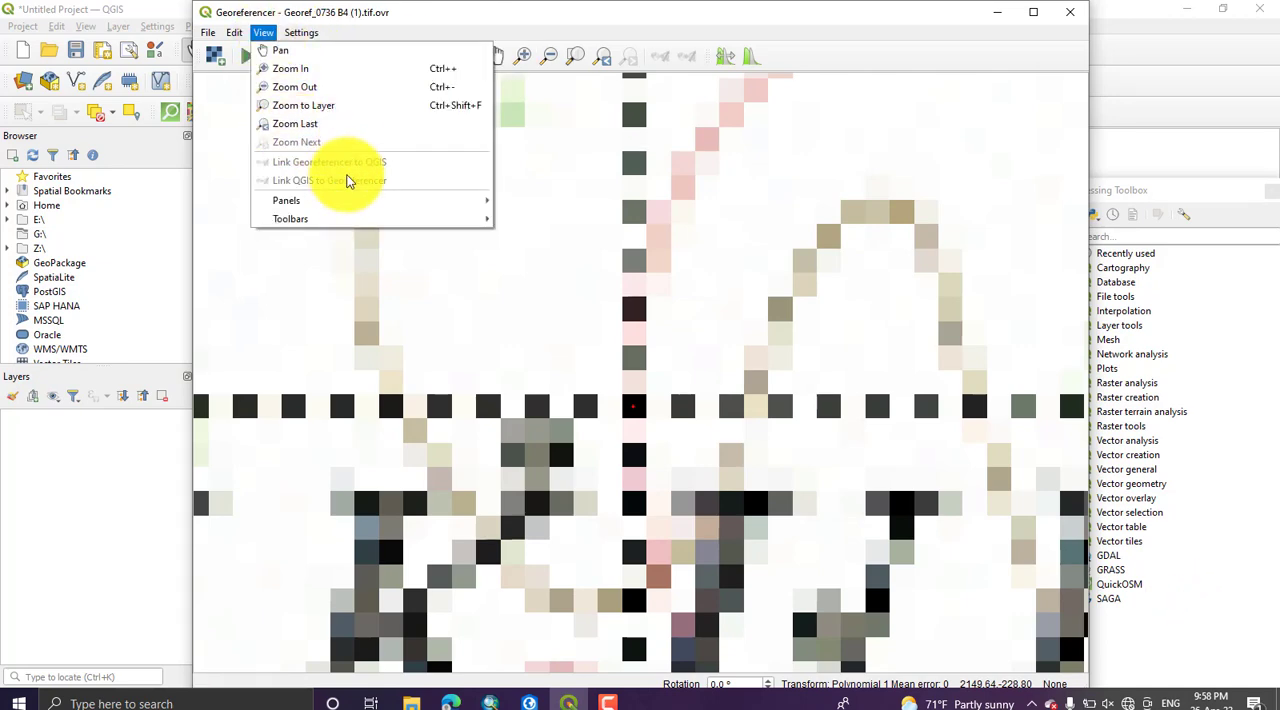
pyautogui.click(554, 203)
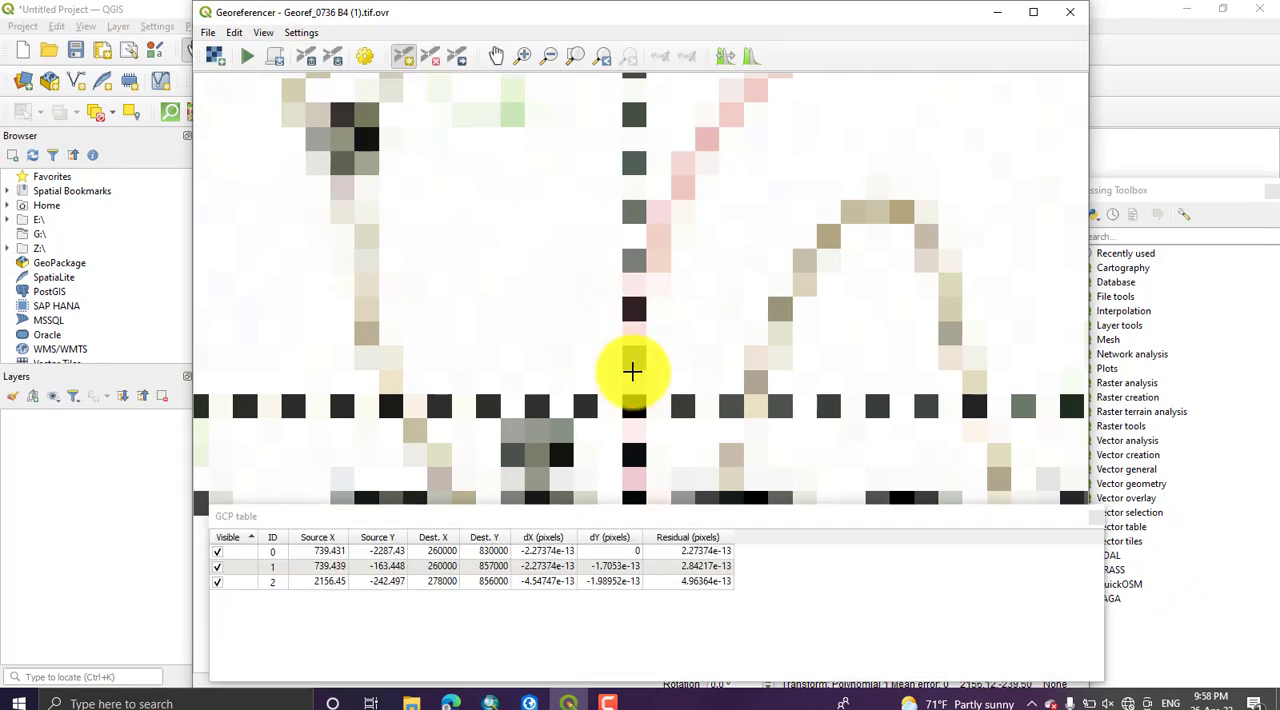
# Step: Examine the easting labels along the map's southern edge, between 79 and 270, and the 830 northing line for a fourth control point
pyautogui.scroll(-5, 685, 430)
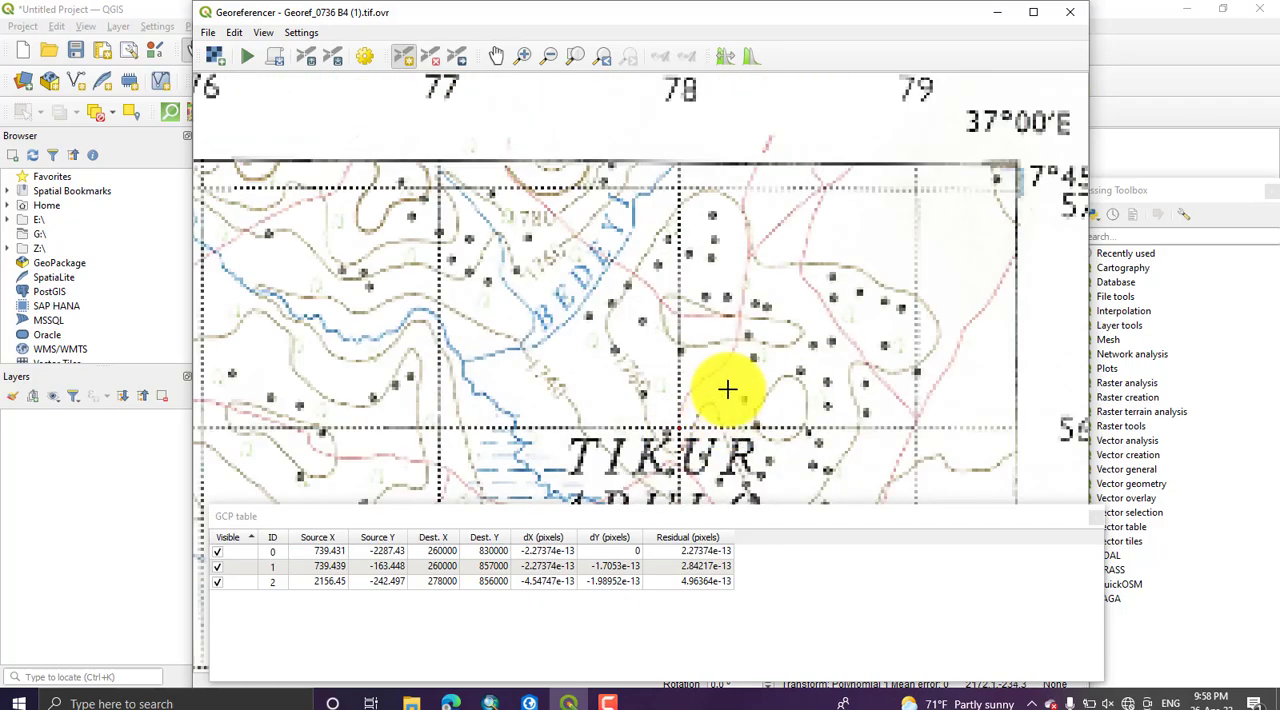
pyautogui.scroll(-3, 729, 380)
pyautogui.moveTo(717, 420); pyautogui.dragTo(691, 257)
pyautogui.moveTo(735, 442); pyautogui.dragTo(720, 171)
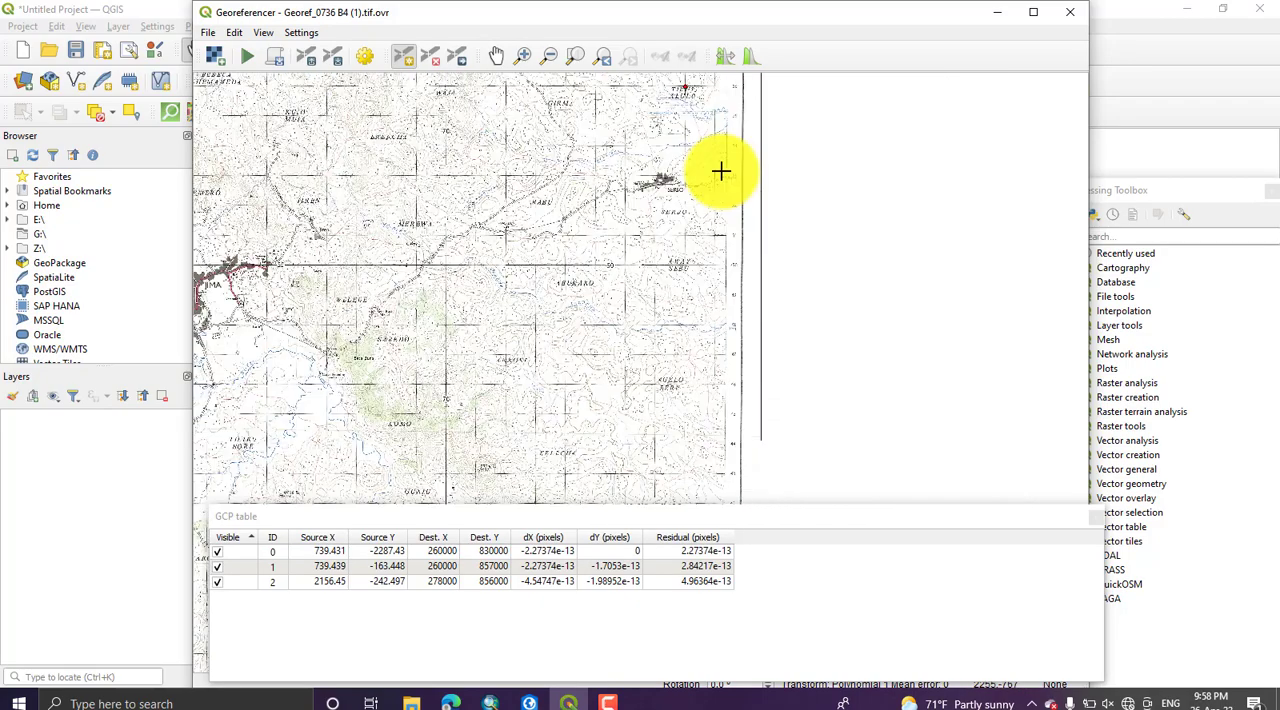
pyautogui.moveTo(717, 352); pyautogui.dragTo(715, 110)
pyautogui.scroll(3, 674, 346)
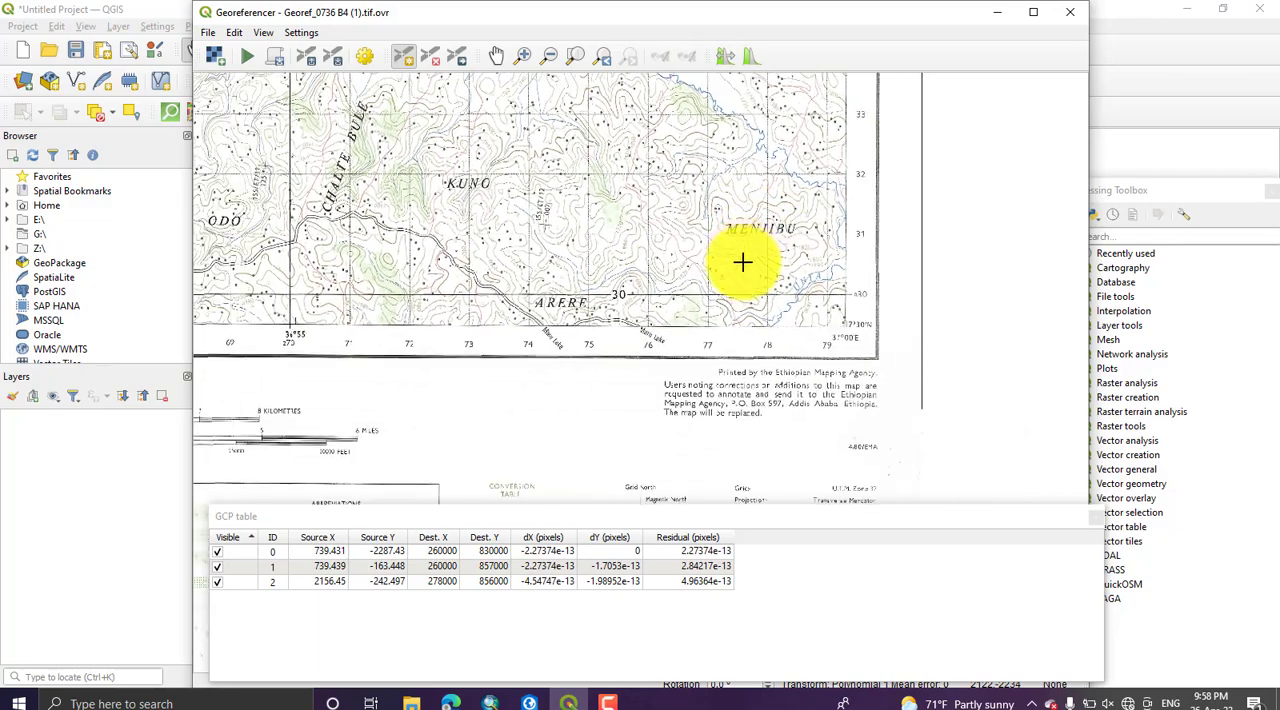
pyautogui.scroll(2, 636, 340)
pyautogui.scroll(-2, 636, 340)
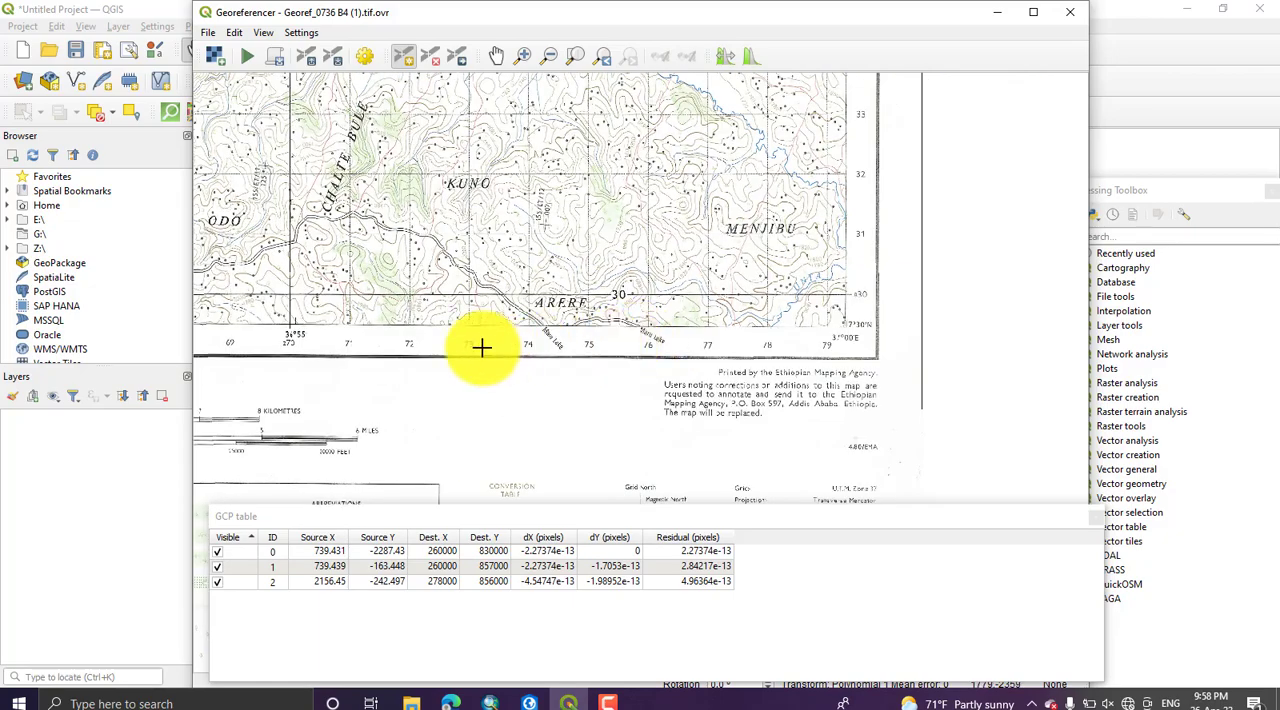
pyautogui.scroll(1, 306, 355)
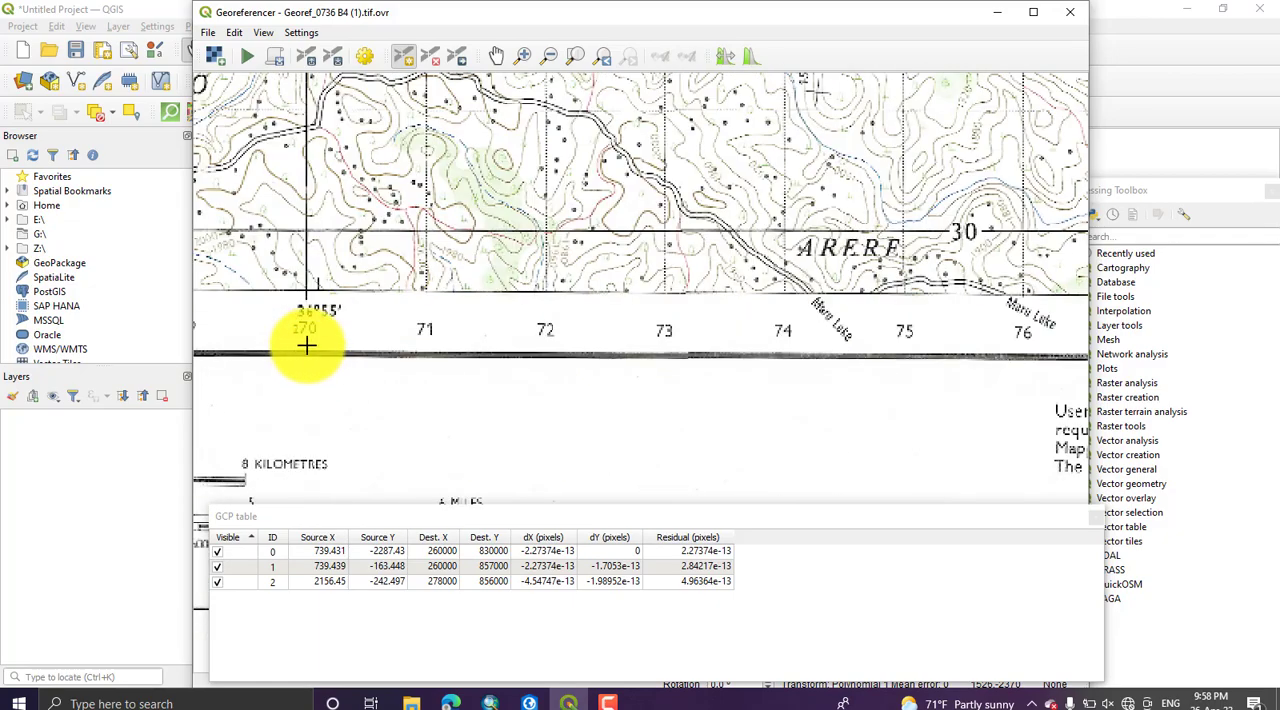
pyautogui.scroll(-1, 310, 340)
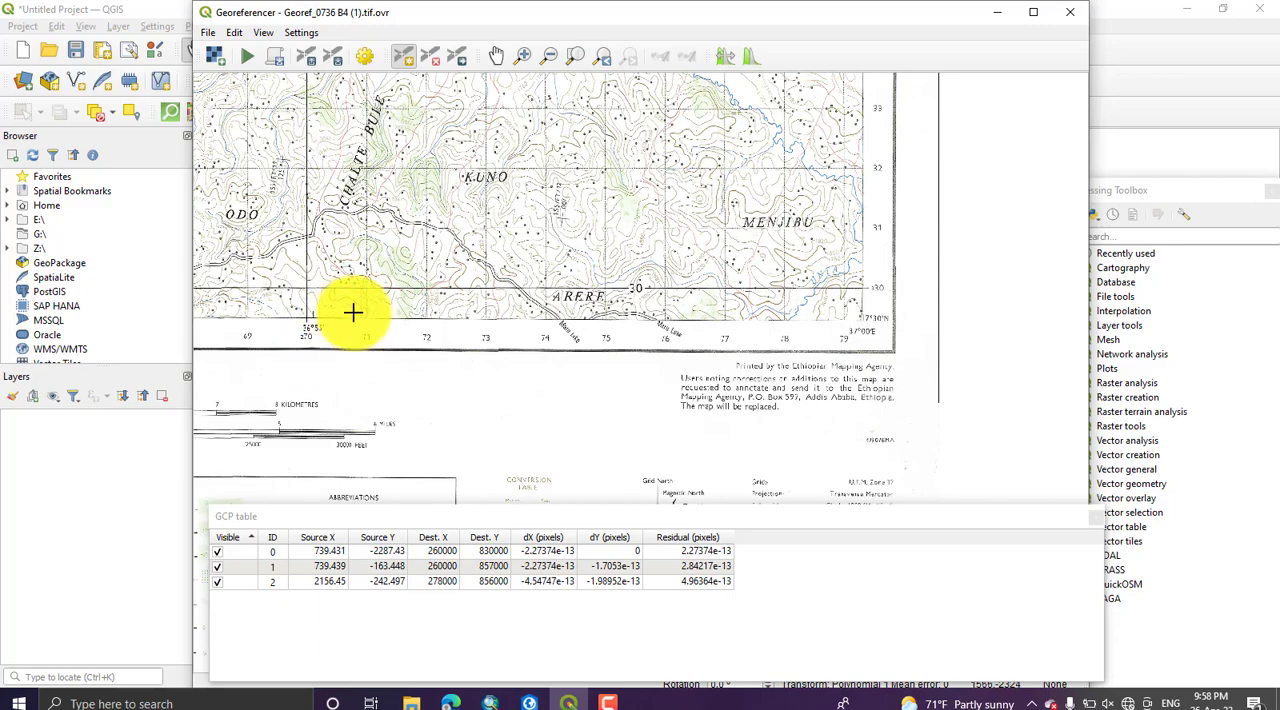
pyautogui.scroll(1, 842, 298)
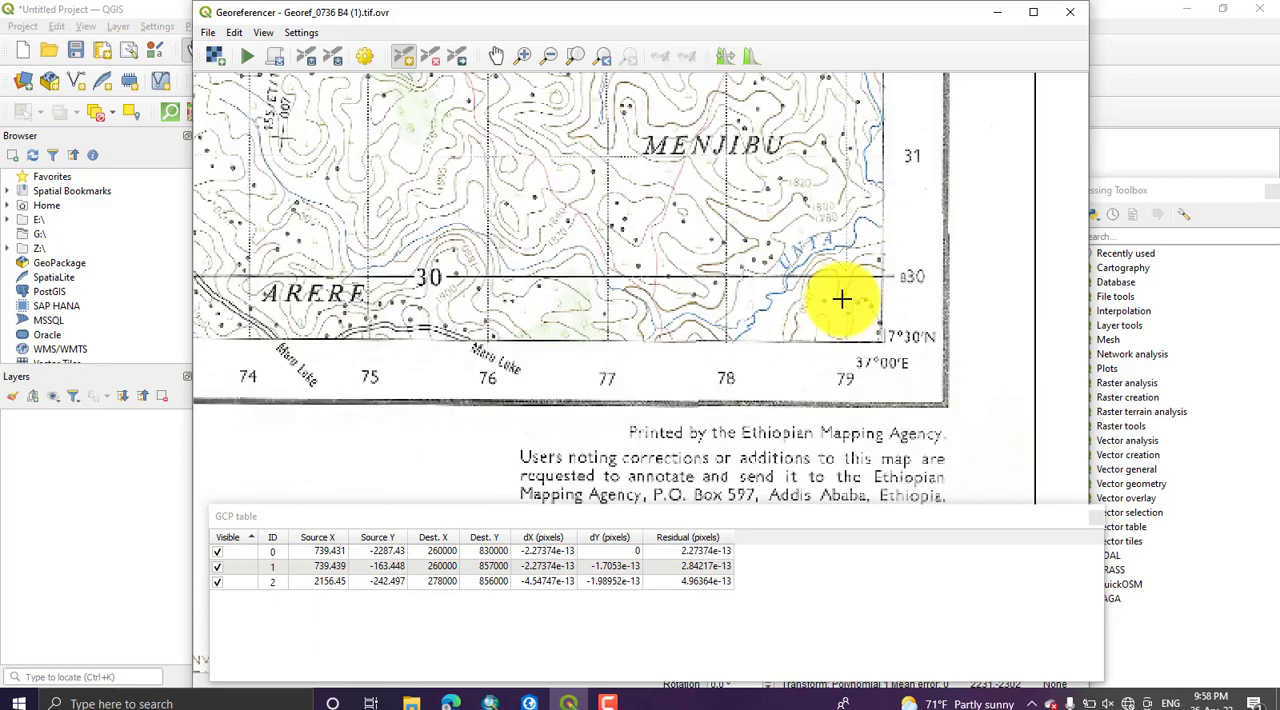
pyautogui.scroll(-2, 840, 300)
# Step: Add a control point at the grid intersection east of Dedo with X 270000 and Y 830000 in EPSG:20137 - Adindan / UTM zone 37N
pyautogui.scroll(1, 491, 309)
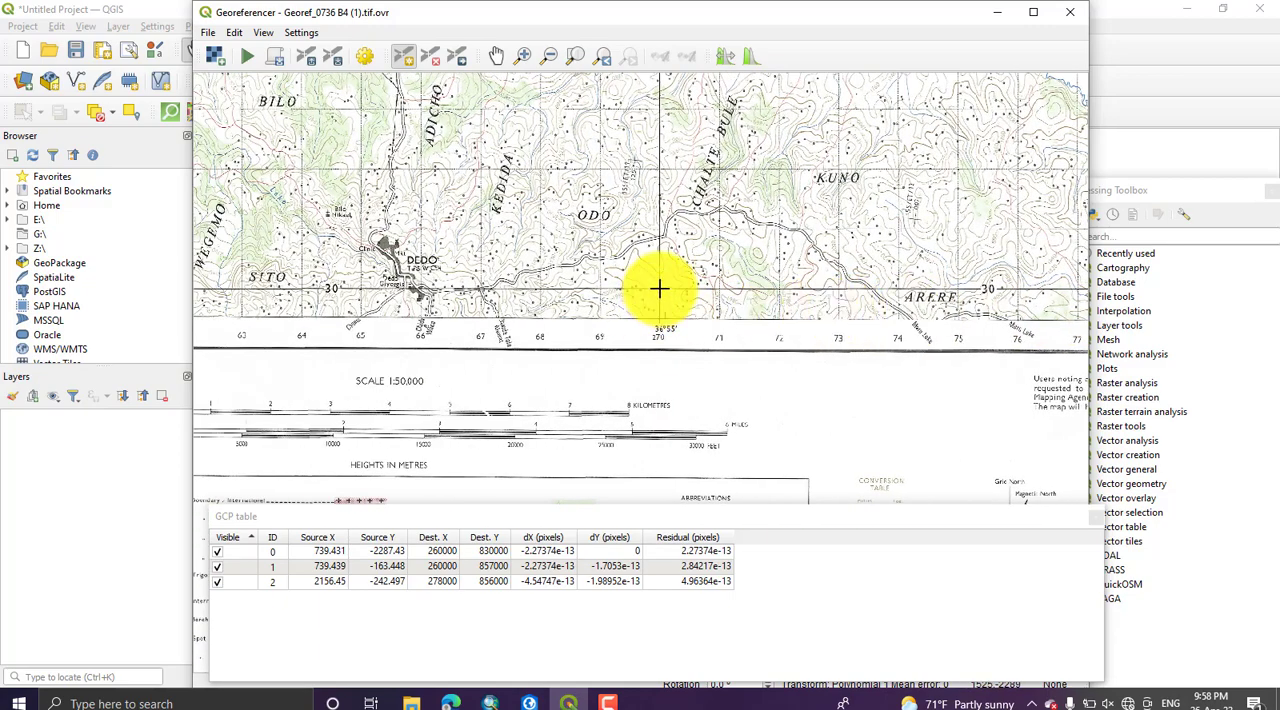
pyautogui.scroll(4, 660, 286)
pyautogui.scroll(1, 652, 297)
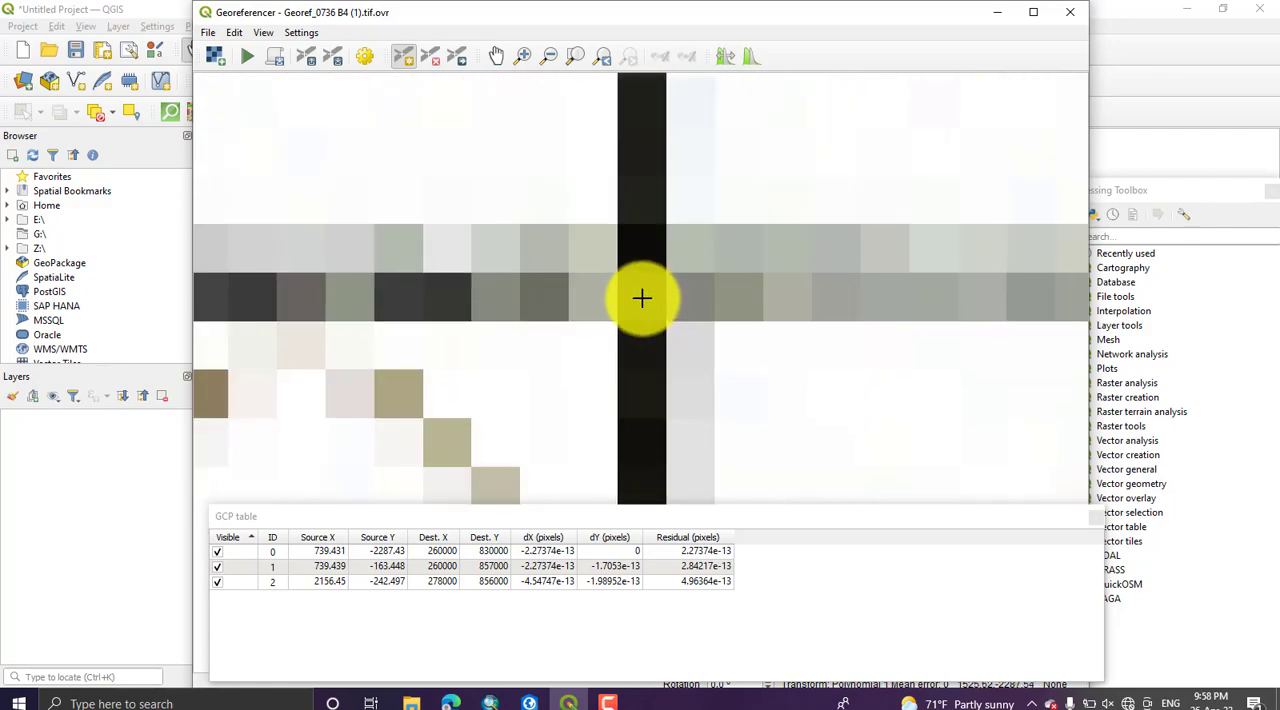
pyautogui.click(641, 298)
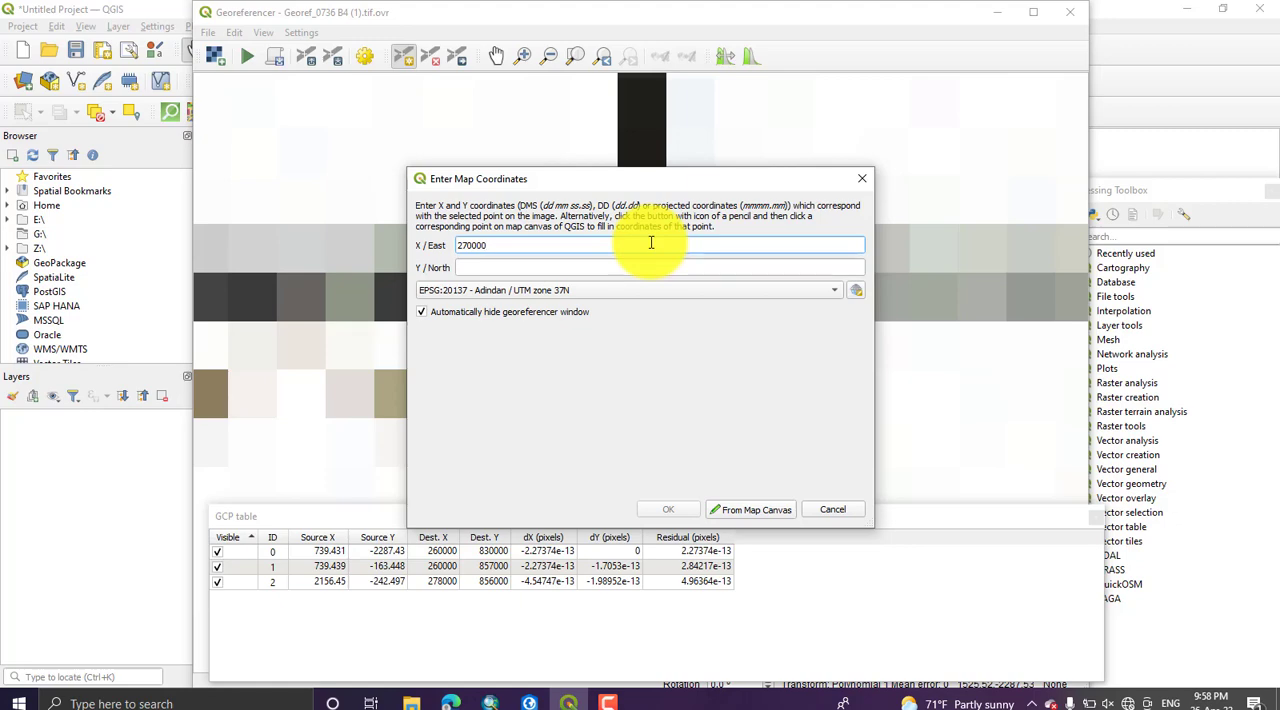
pyautogui.click(634, 268)
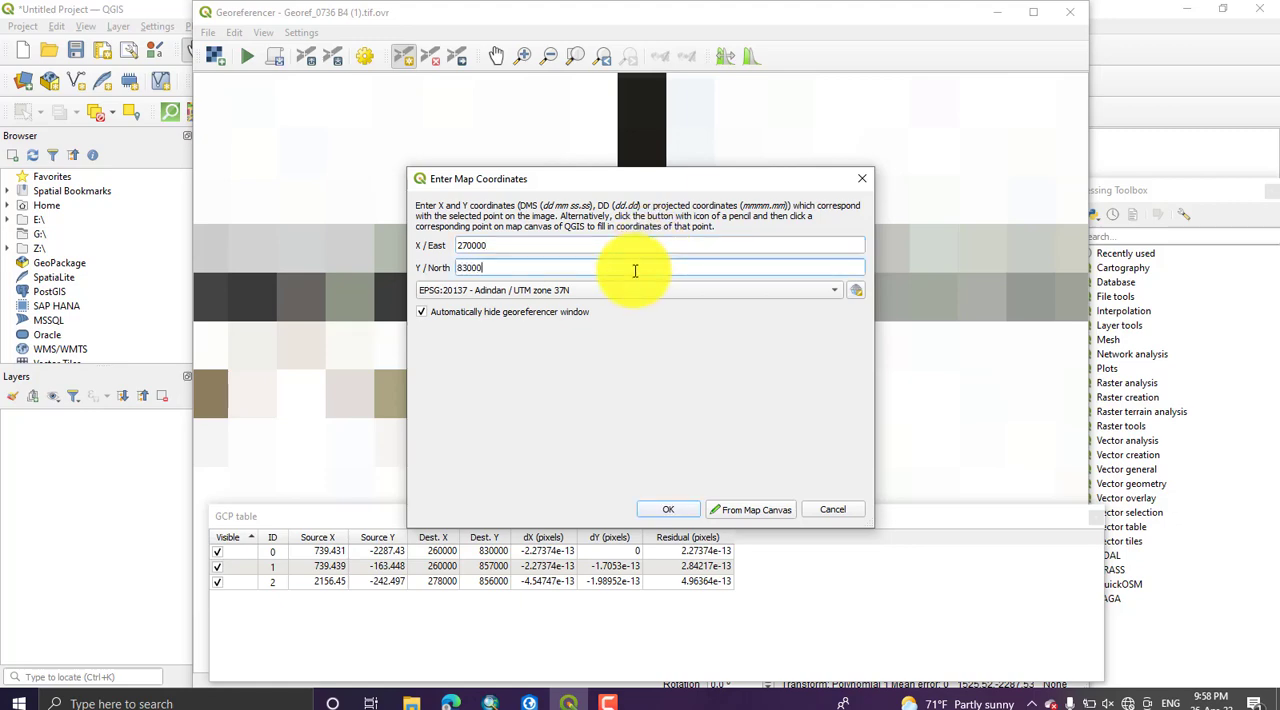
pyautogui.click(658, 507)
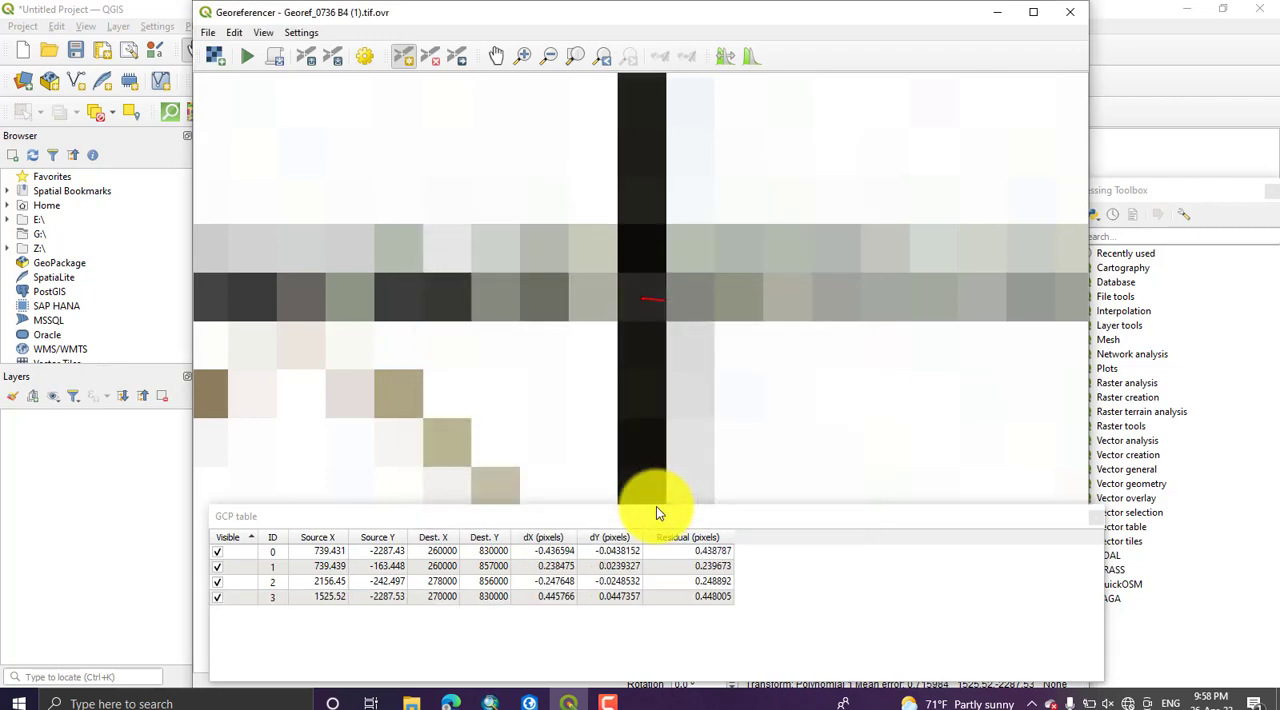
# Step: Check the residuals of the four control points in the GCP table and the residual line at the newest point
pyautogui.click(843, 583)
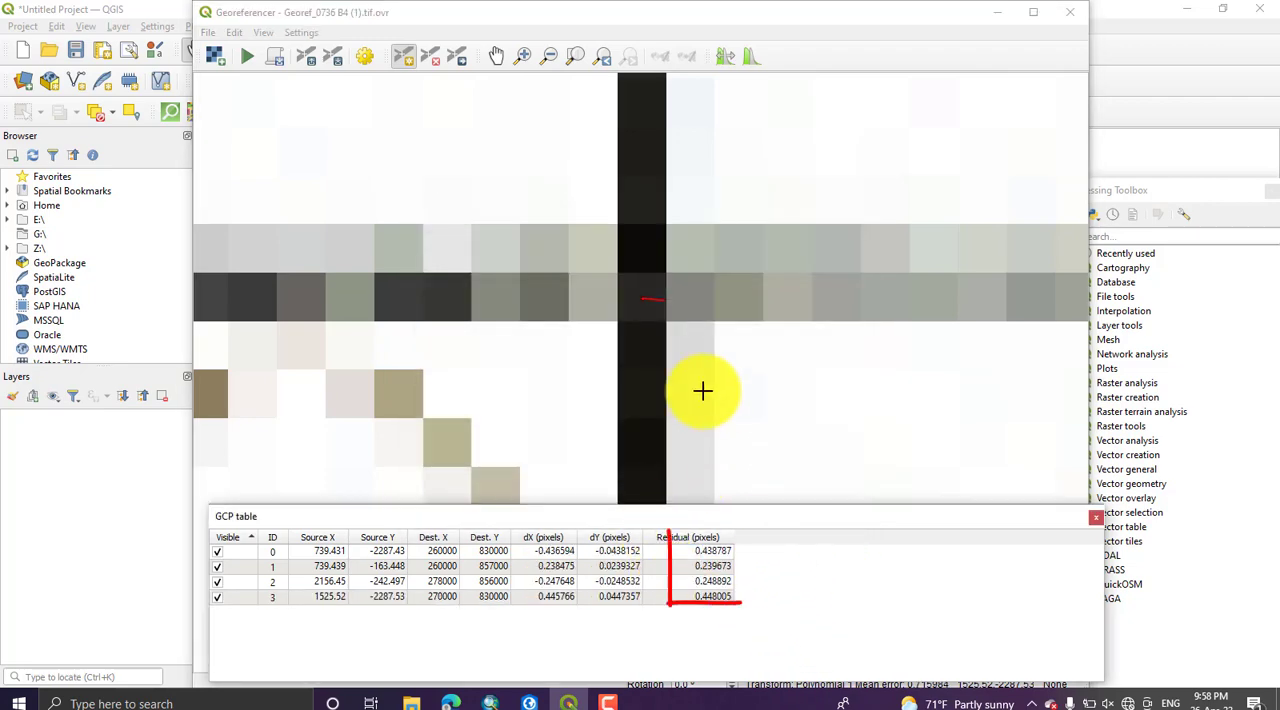
pyautogui.scroll(3, 663, 302)
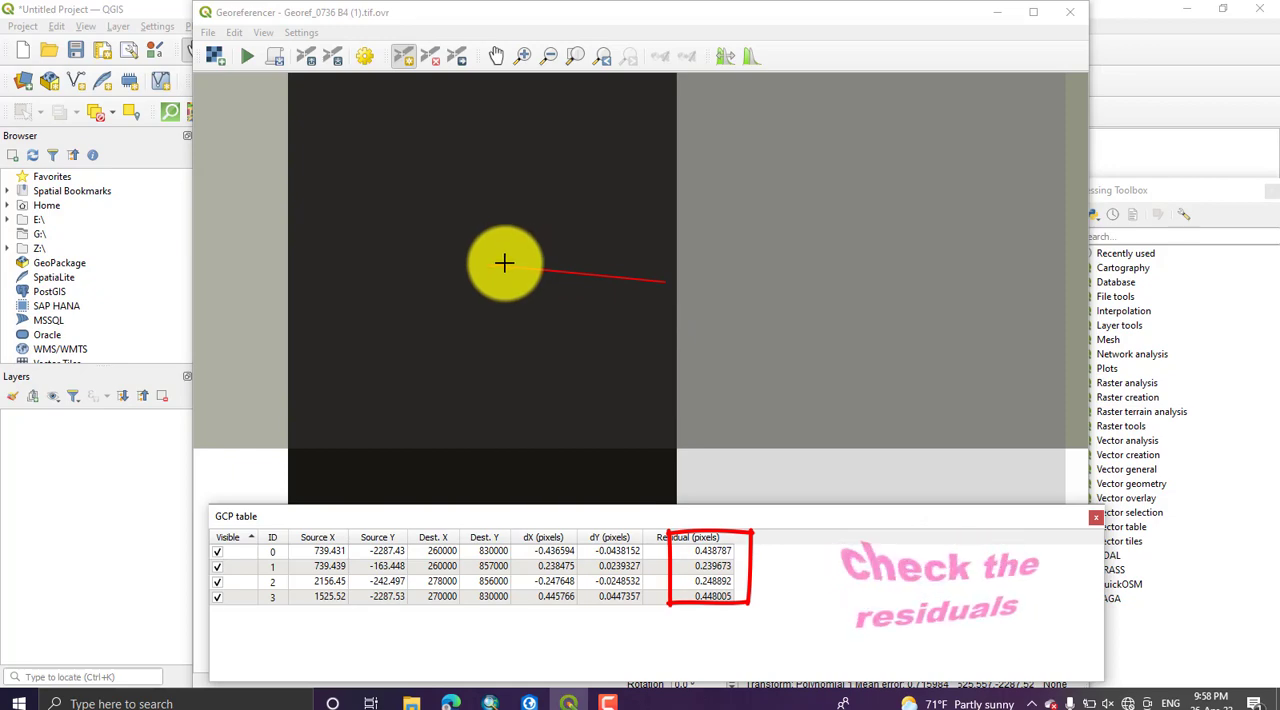
pyautogui.click(679, 553)
pyautogui.click(681, 581)
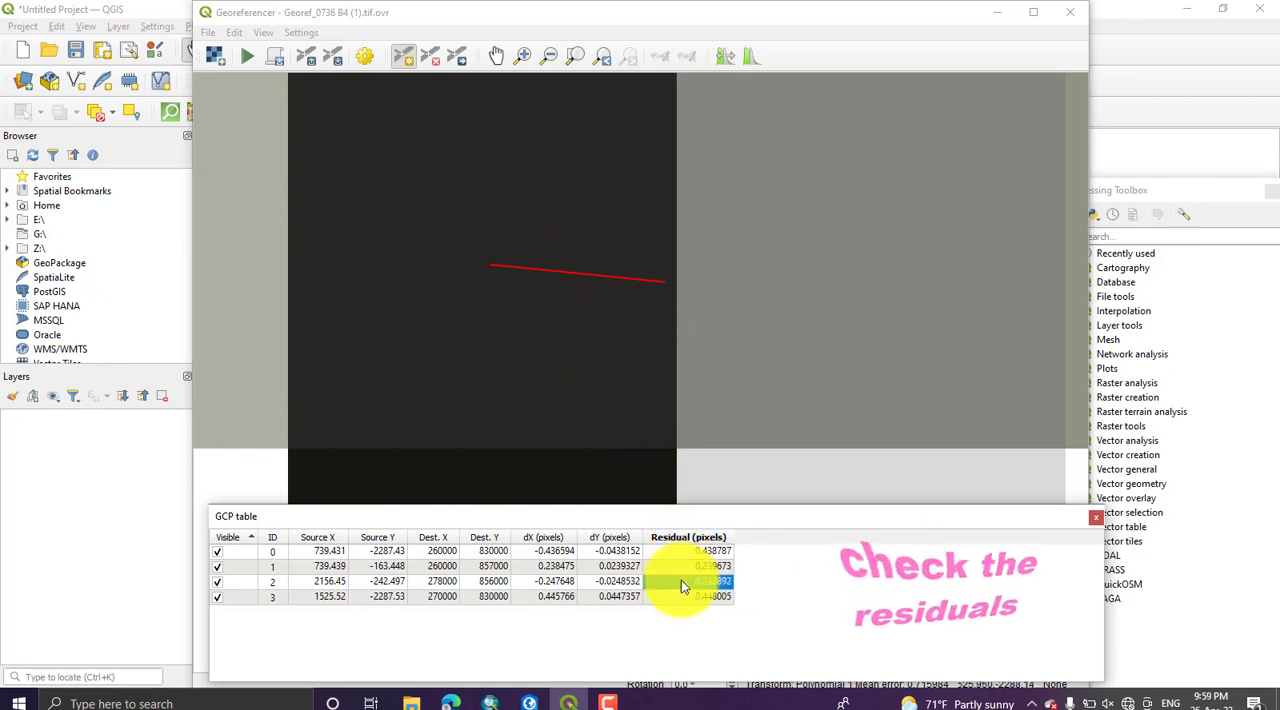
pyautogui.click(683, 596)
pyautogui.scroll(3, 577, 291)
pyautogui.scroll(-1, 577, 291)
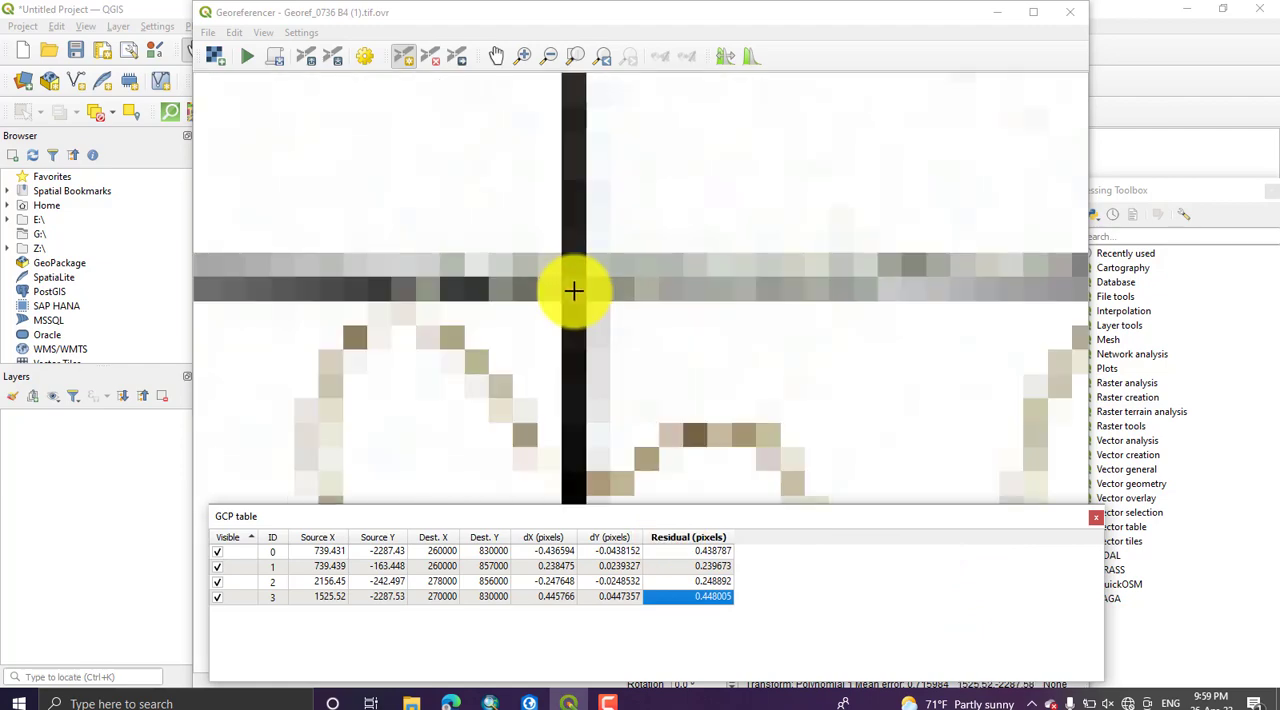
pyautogui.scroll(3, 573, 291)
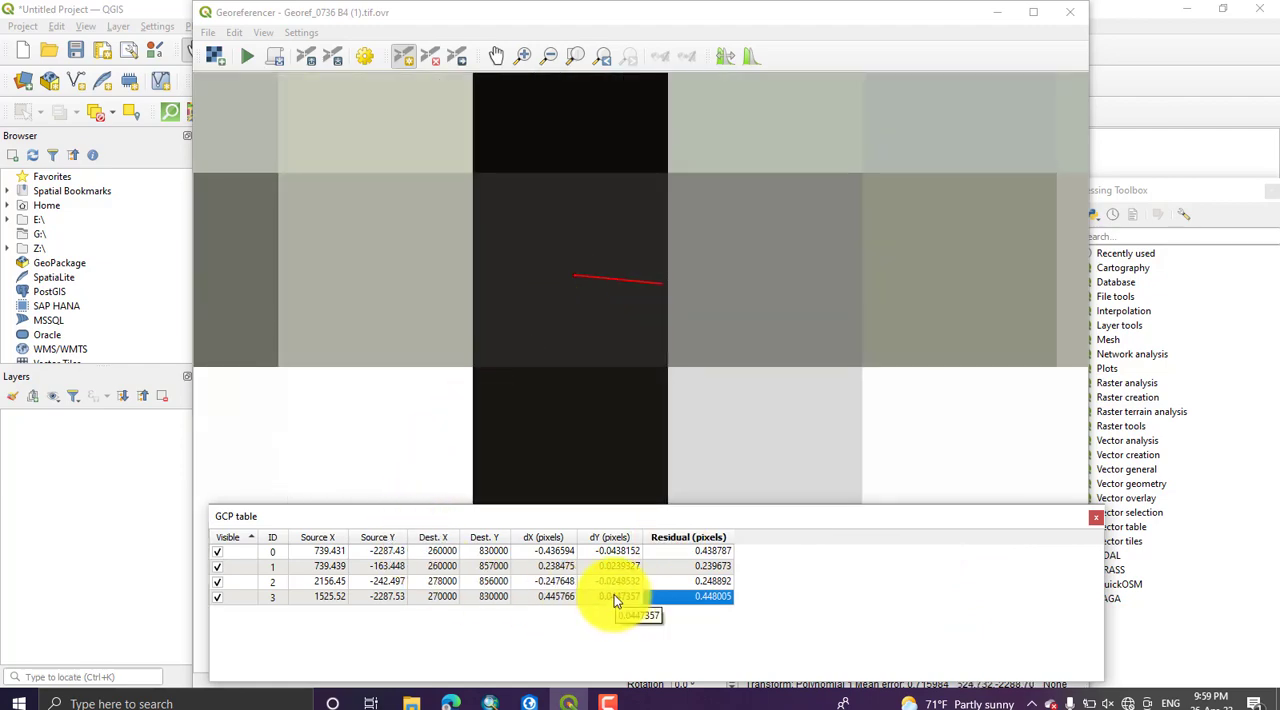
# Step: Show the recenter and remove options for control point 0 in the GCP table, leaving the point in place
pyautogui.click(228, 570)
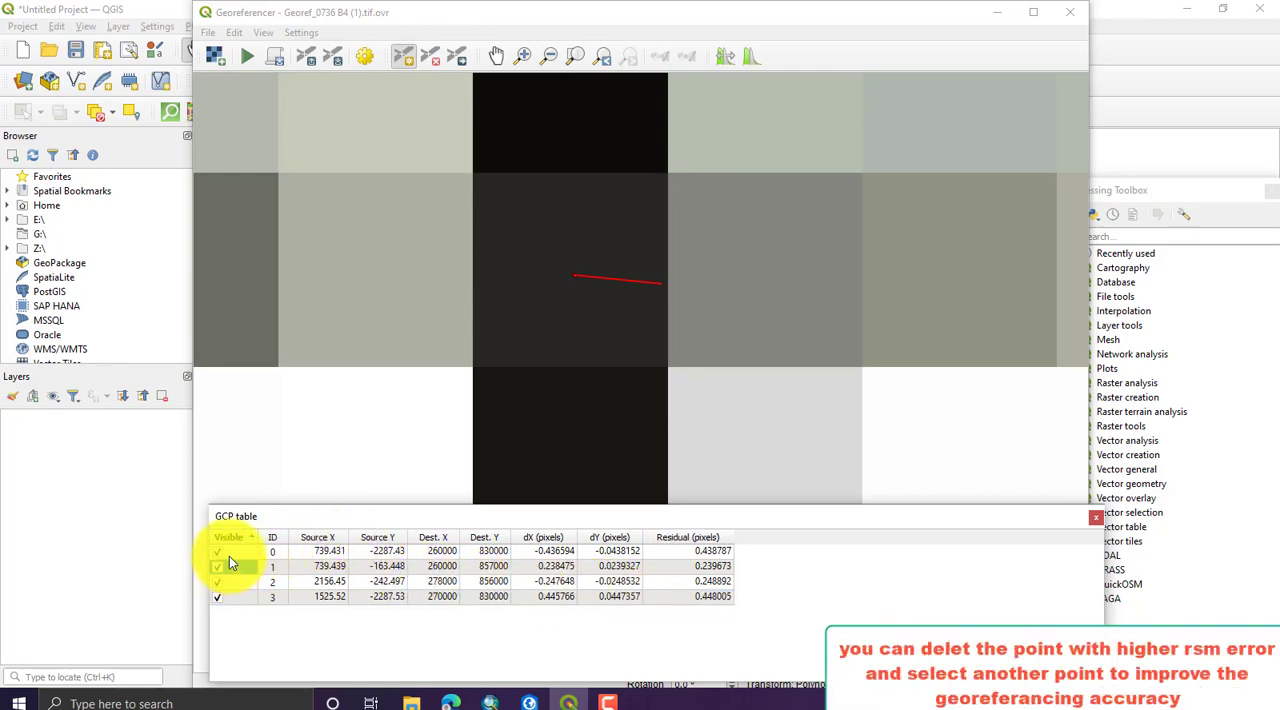
pyautogui.click(240, 600)
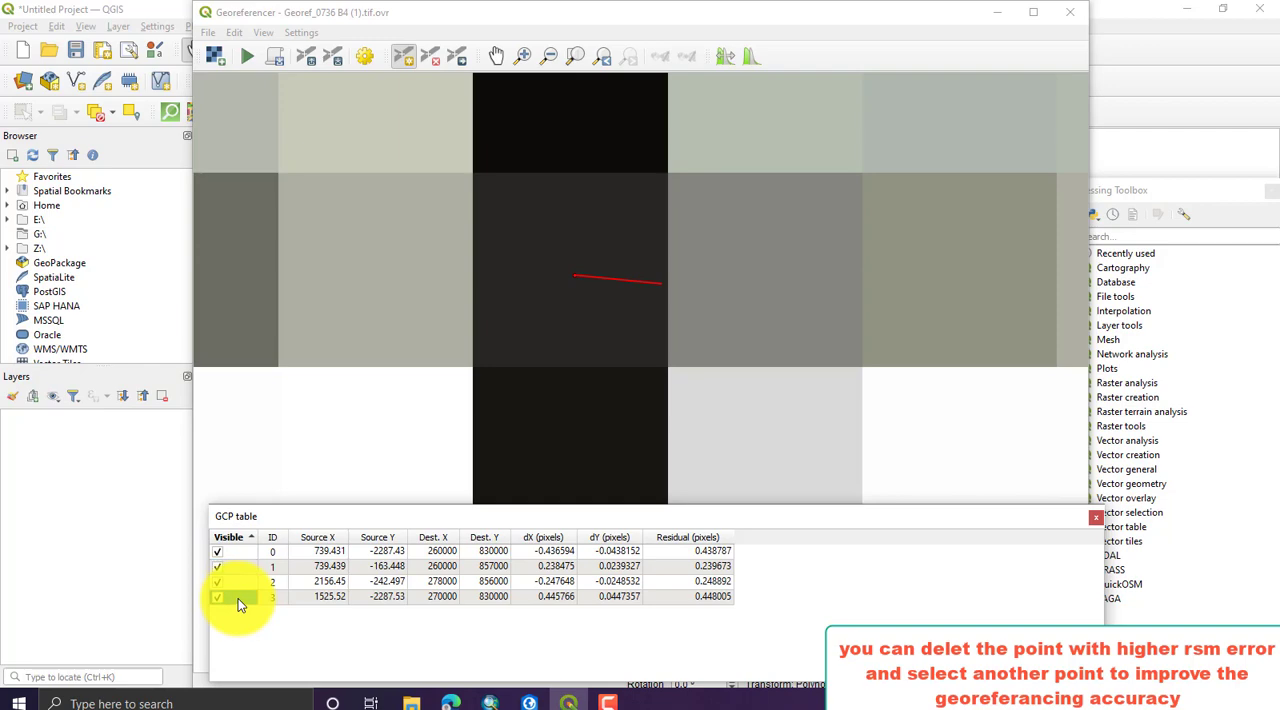
pyautogui.click(240, 553)
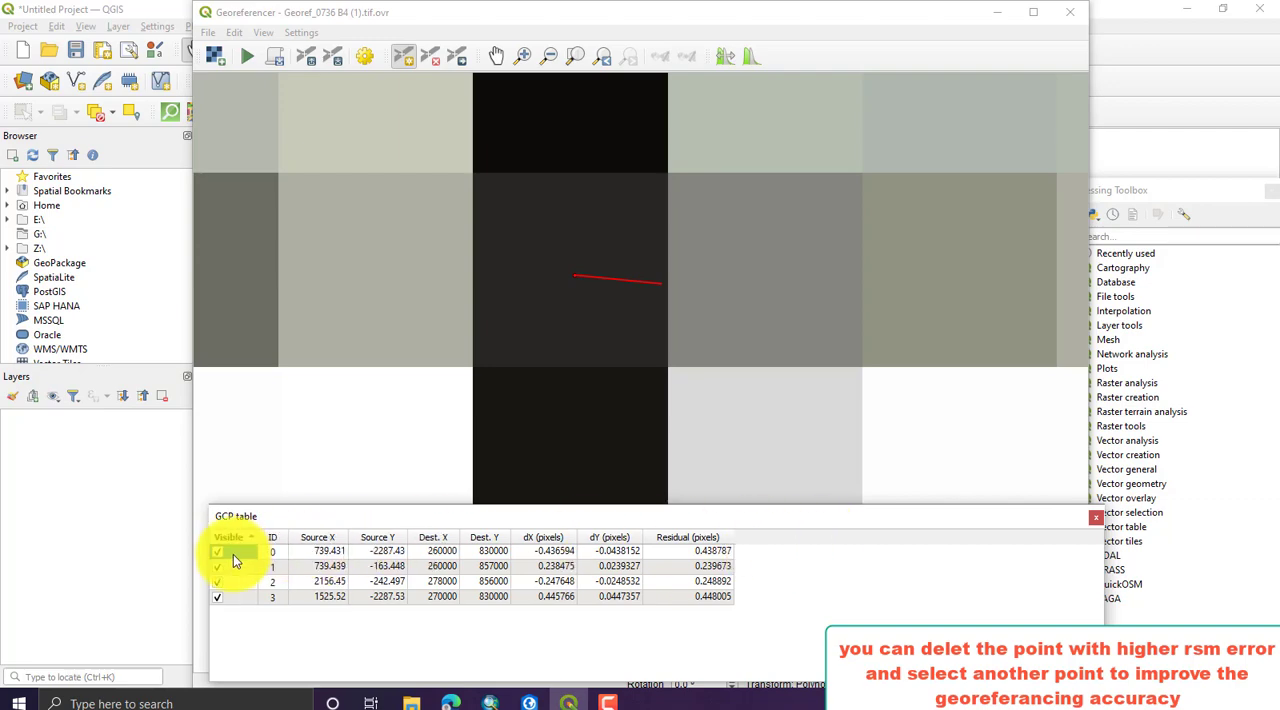
pyautogui.rightClick(237, 551)
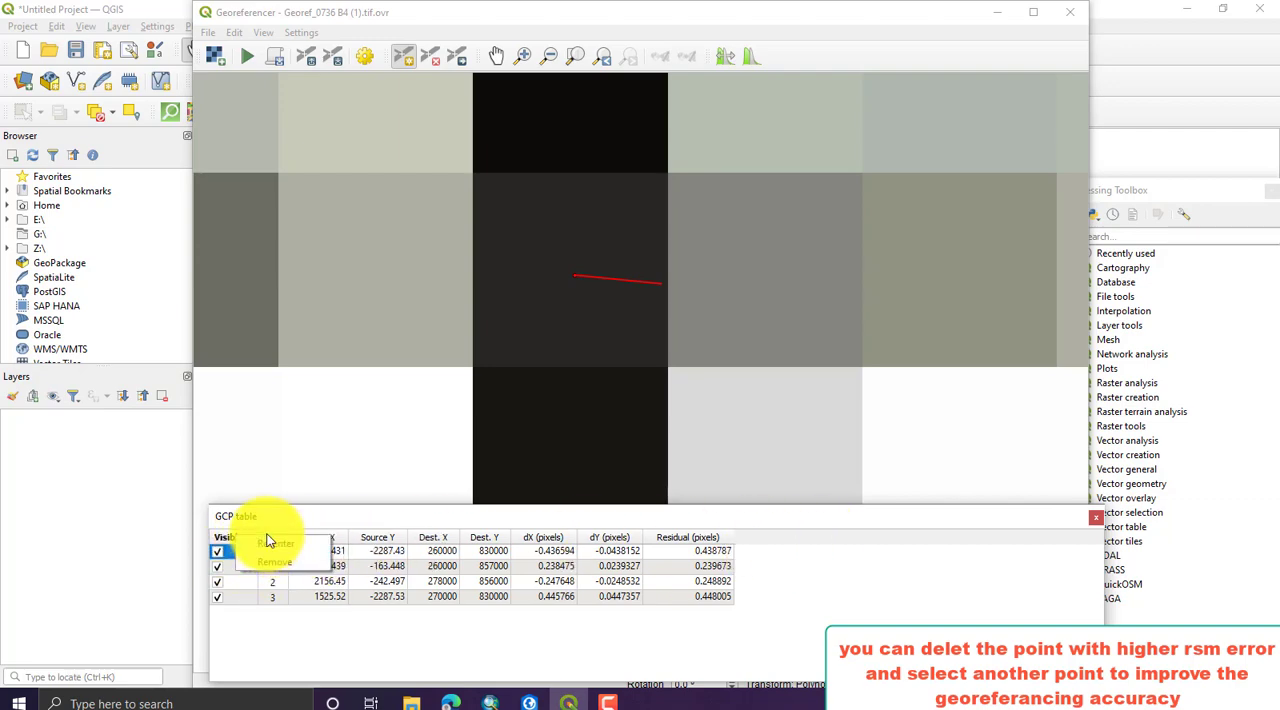
pyautogui.click(833, 564)
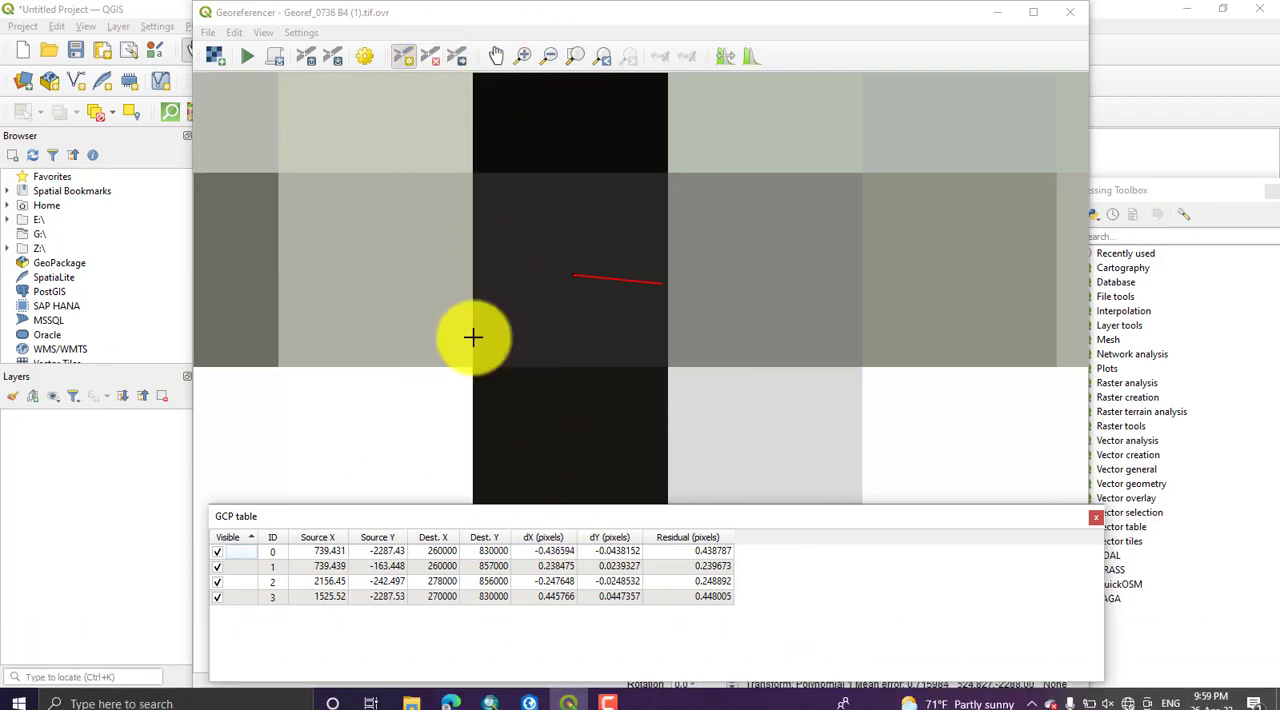
# Step: Set the transformation type to Polynomial 1 and the resampling method to Nearest neighbour in the transformation settings
pyautogui.click(366, 57)
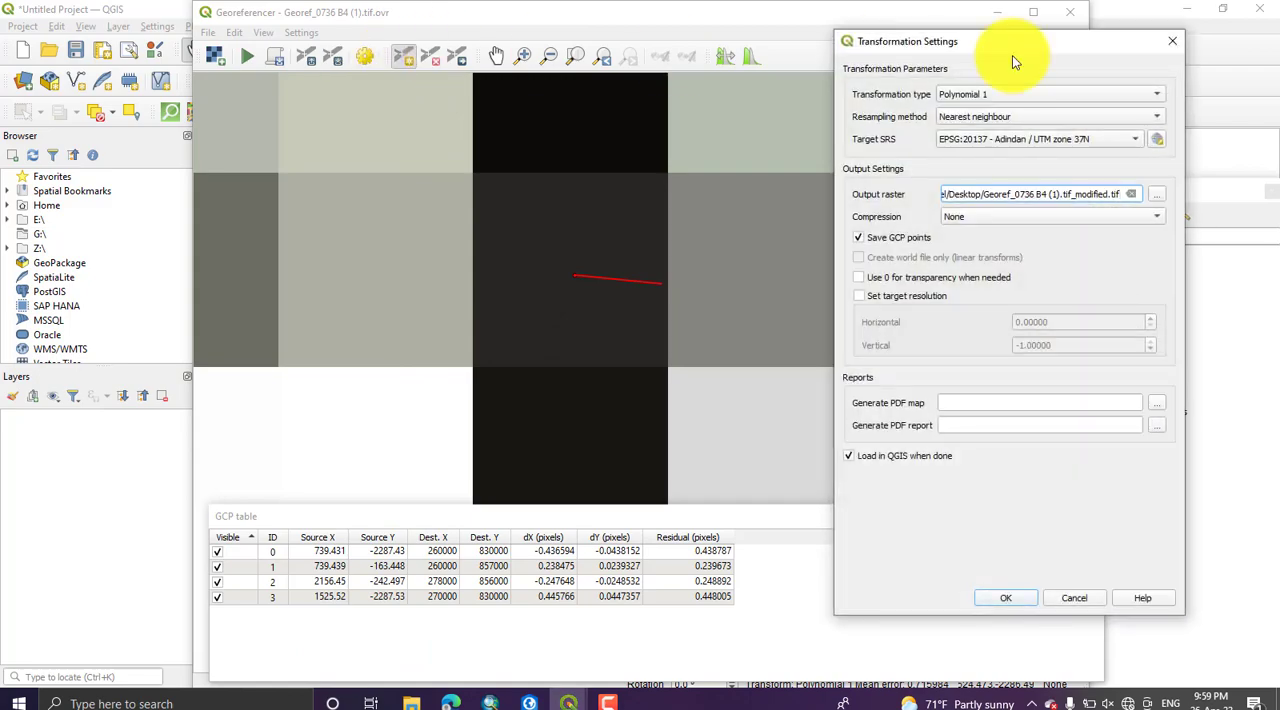
pyautogui.click(1031, 93)
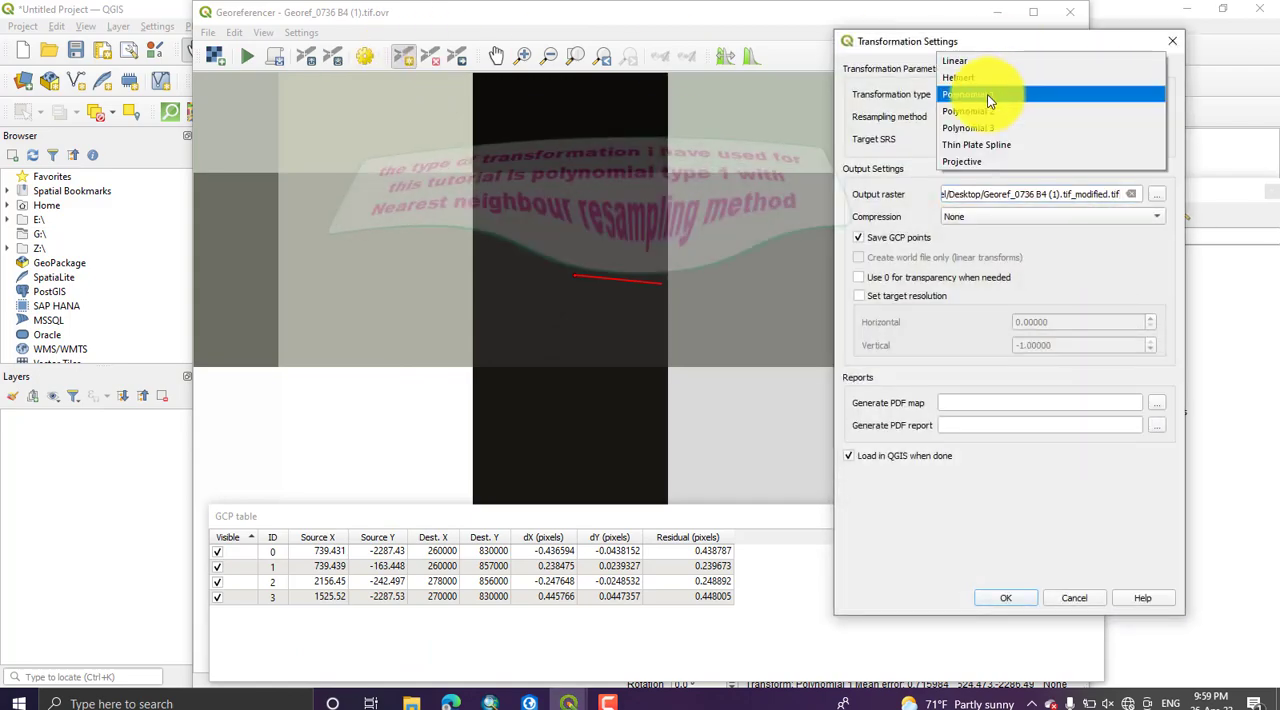
pyautogui.click(987, 94)
pyautogui.click(1000, 116)
pyautogui.click(971, 118)
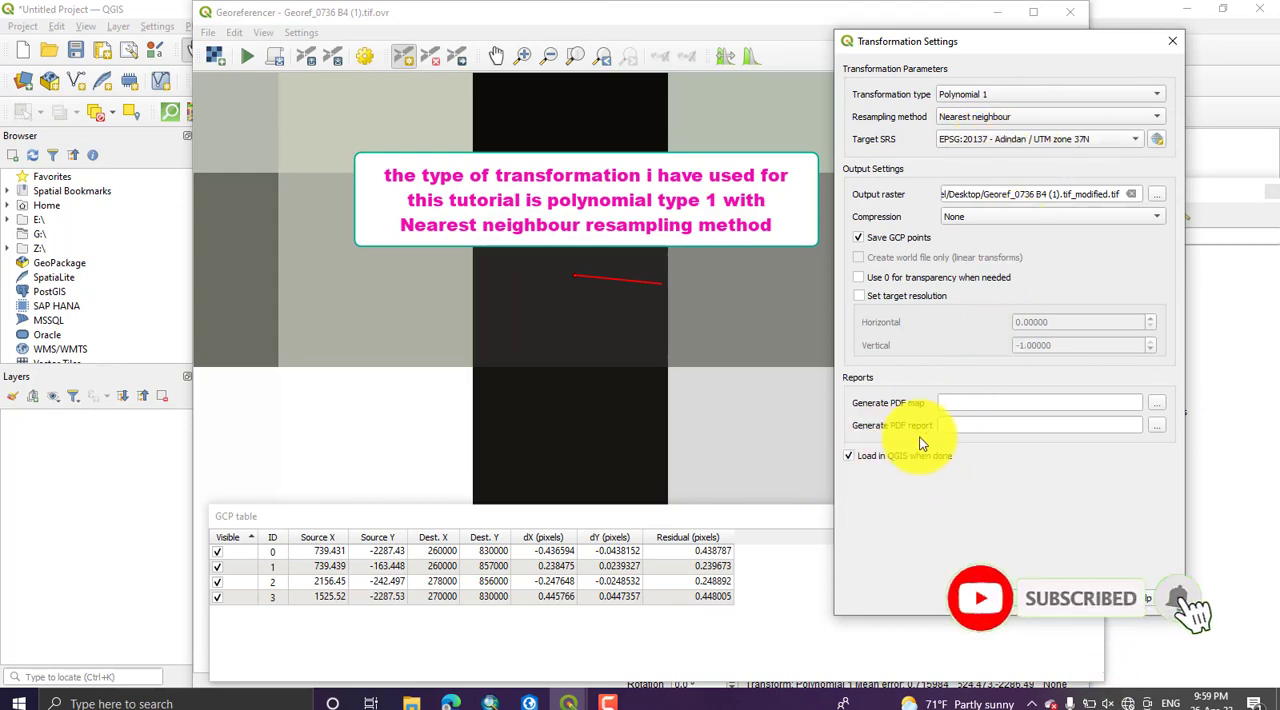
# Step: Set the output raster to Georef_0736 B4 (1).tif_modified in the bbbb folder on the Desktop
pyautogui.click(1155, 196)
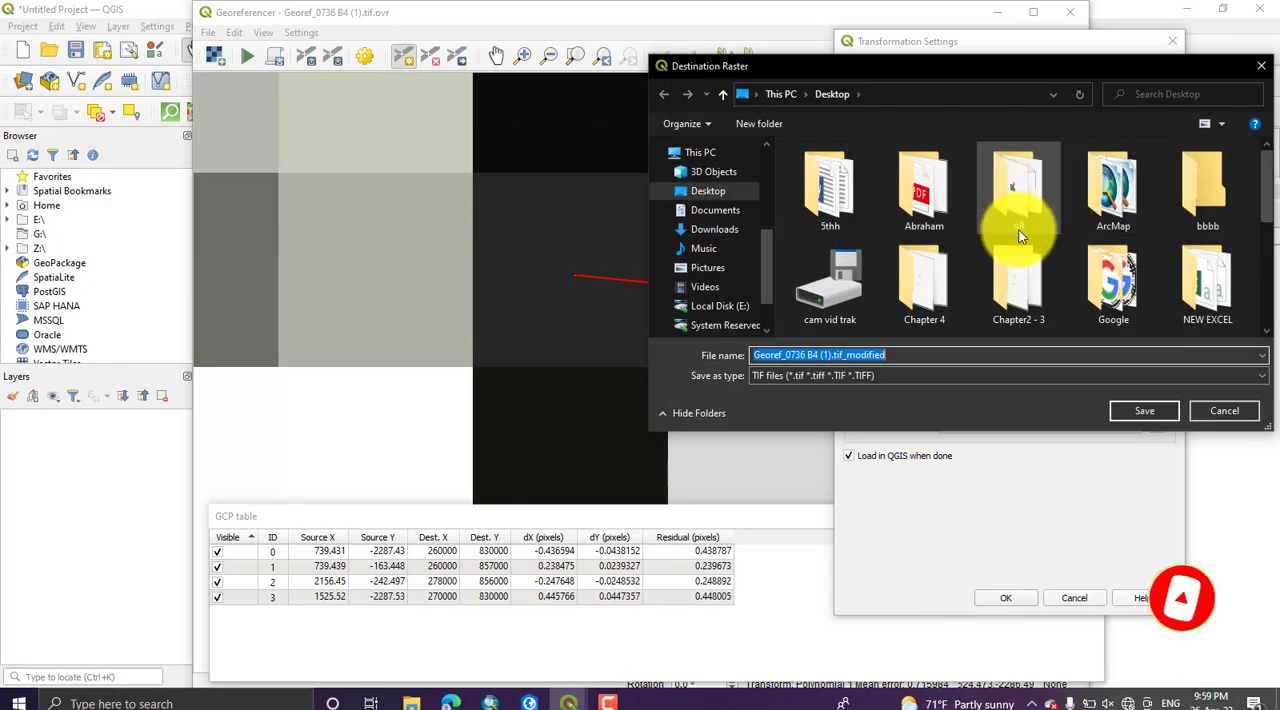
pyautogui.doubleClick(1221, 206)
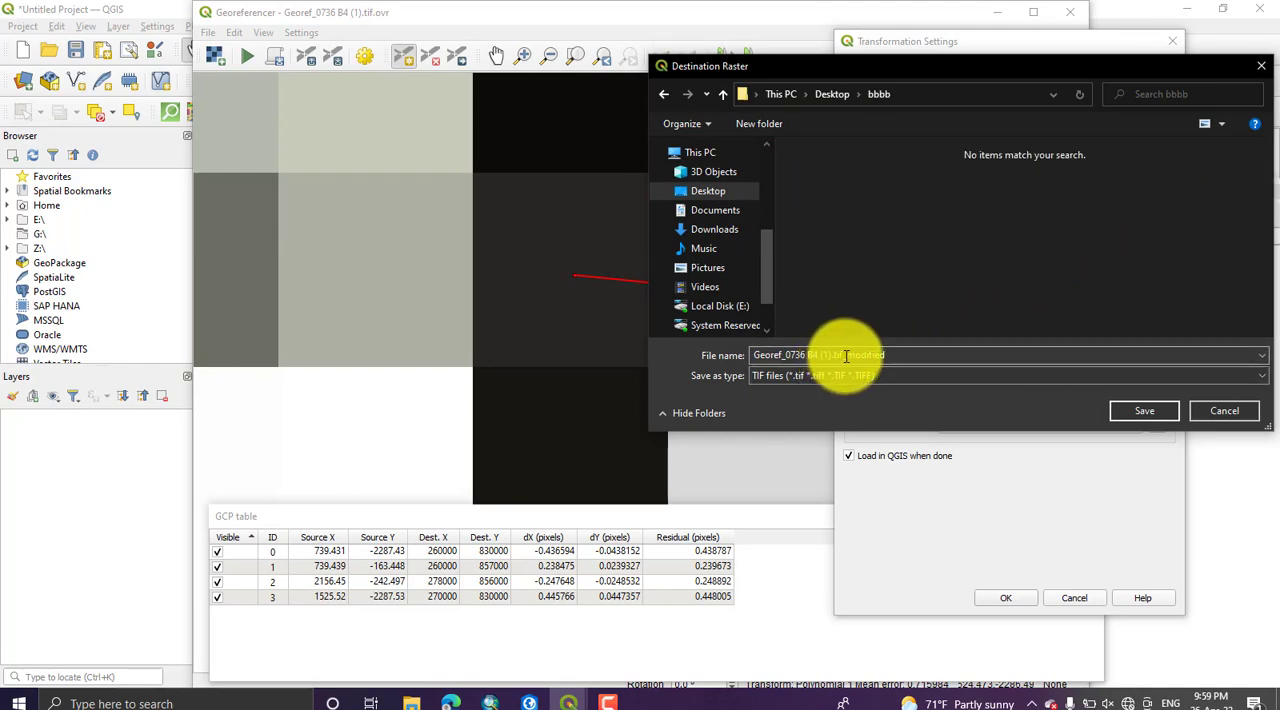
pyautogui.click(1124, 413)
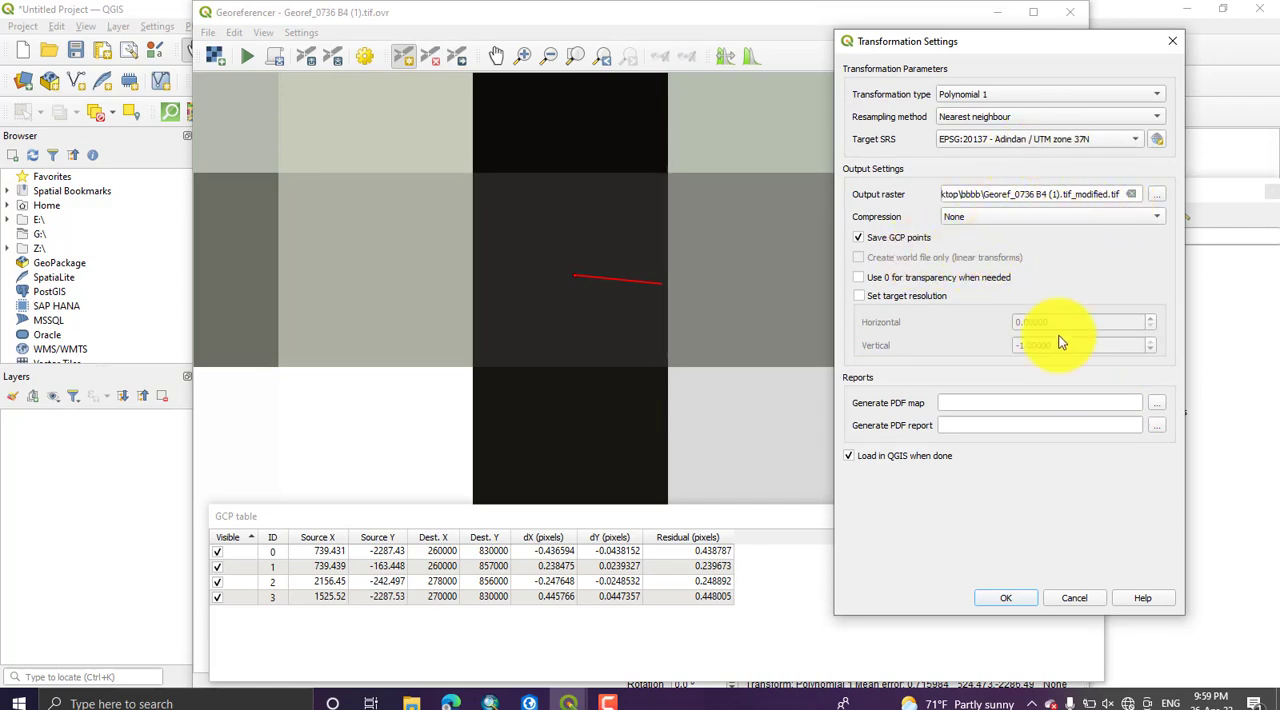
# Step: Run the georeferencing with the confirmed transformation settings and minimize the Georeferencer window
pyautogui.click(1005, 601)
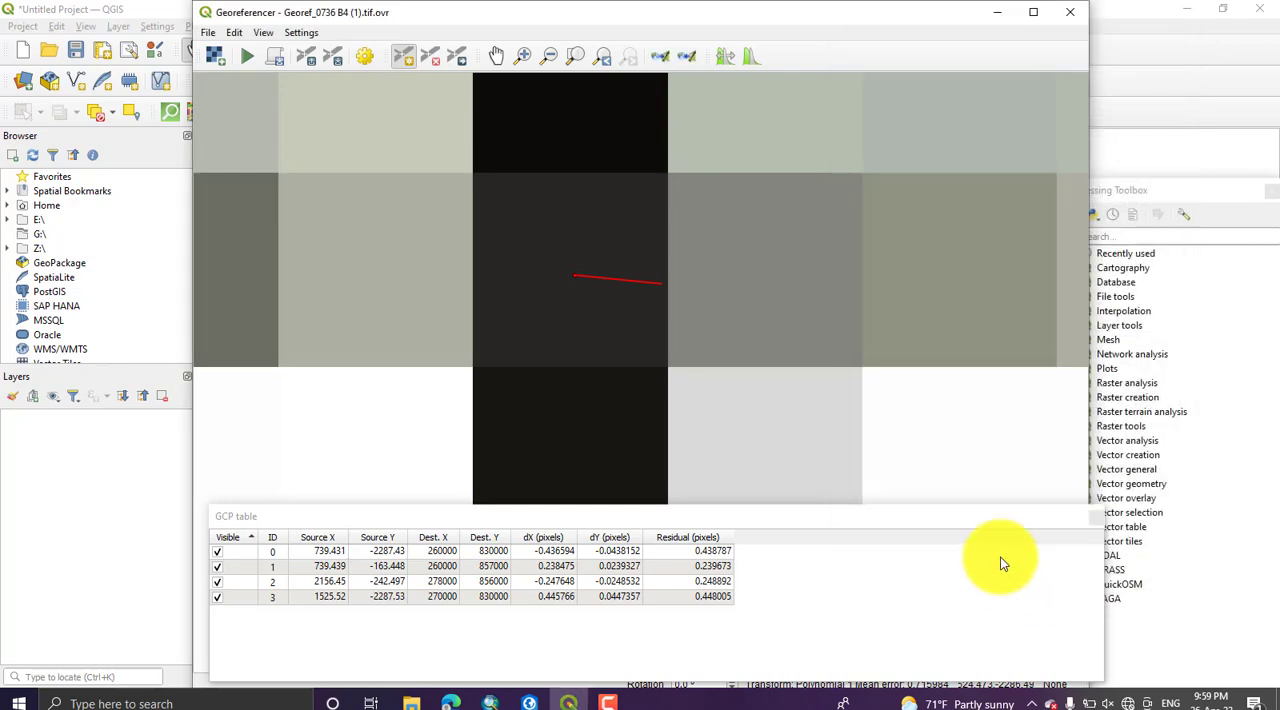
pyautogui.click(244, 58)
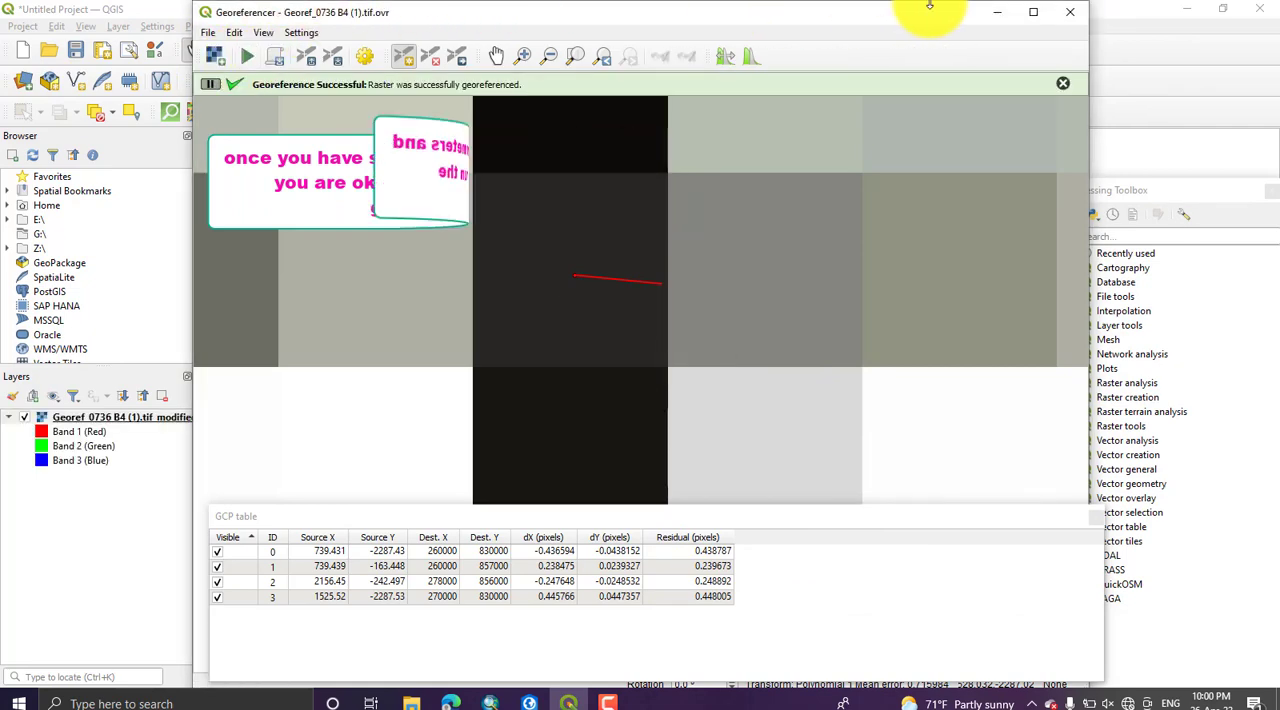
pyautogui.click(997, 12)
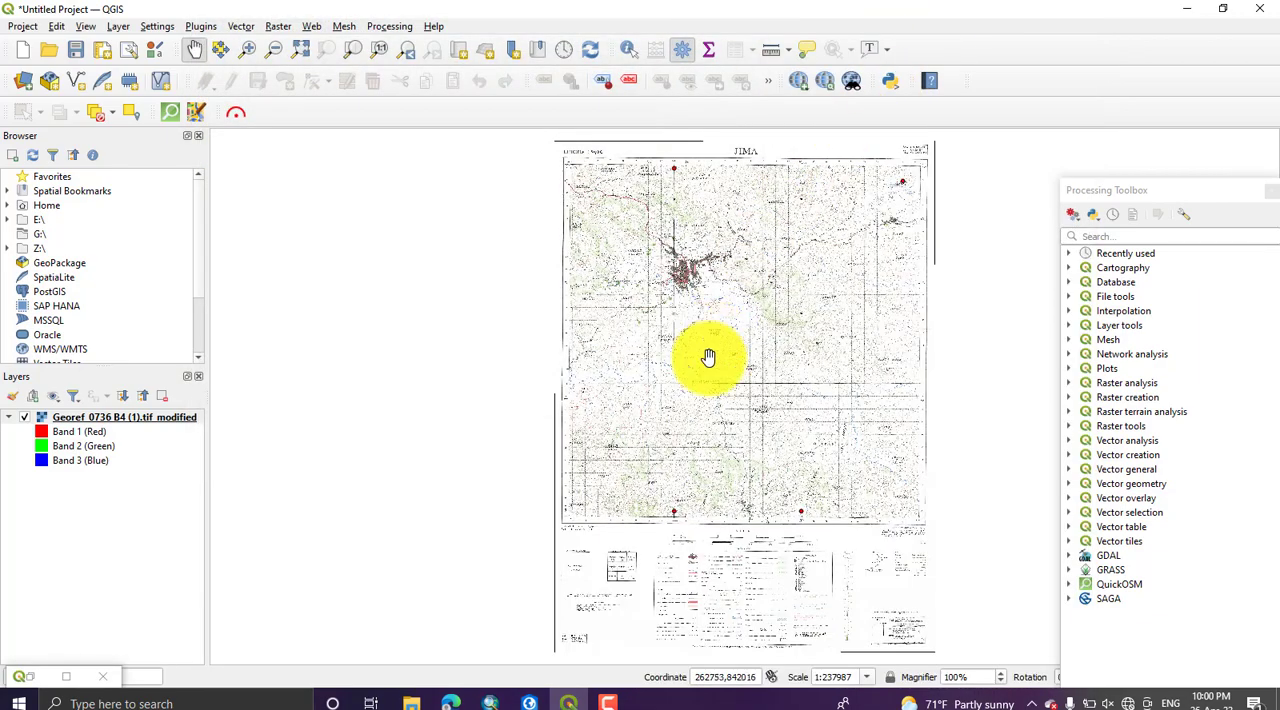
# Step: Inspect the georeferenced Jima map in the main map canvas, from the full sheet to the Jima town area
pyautogui.moveTo(732, 613); pyautogui.dragTo(586, 444)
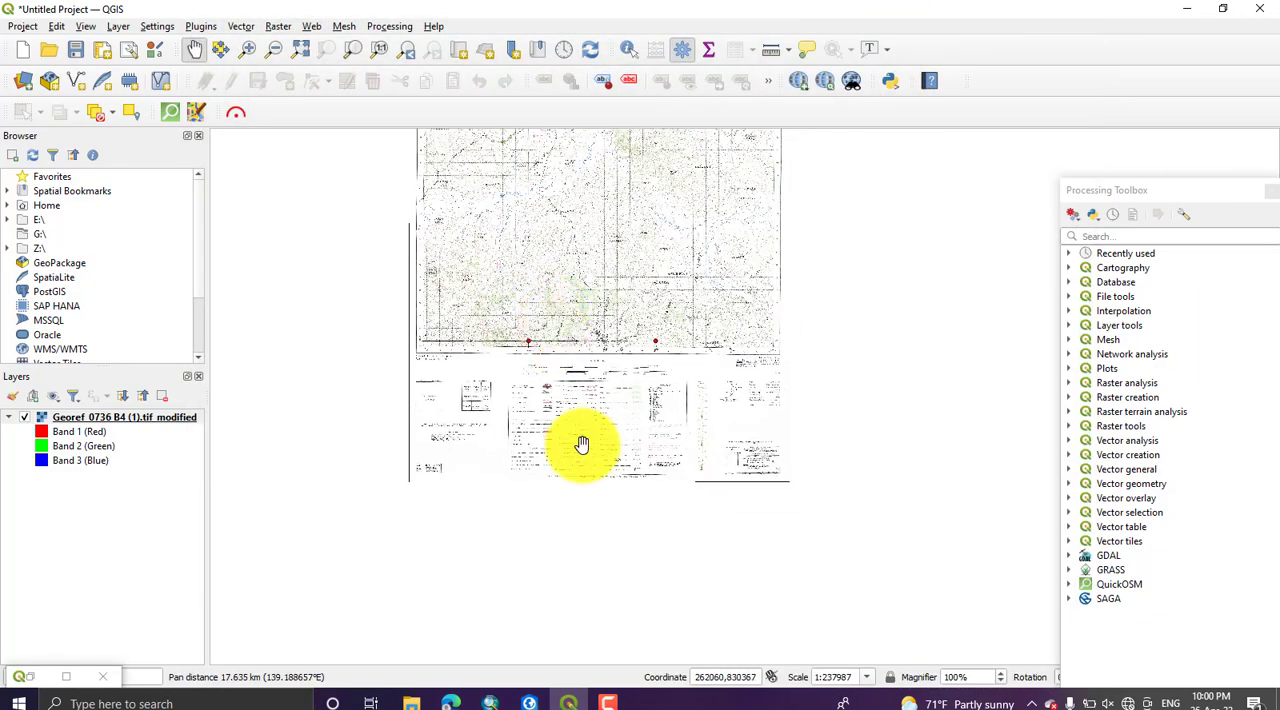
pyautogui.scroll(-2, 596, 381)
pyautogui.scroll(2, 597, 297)
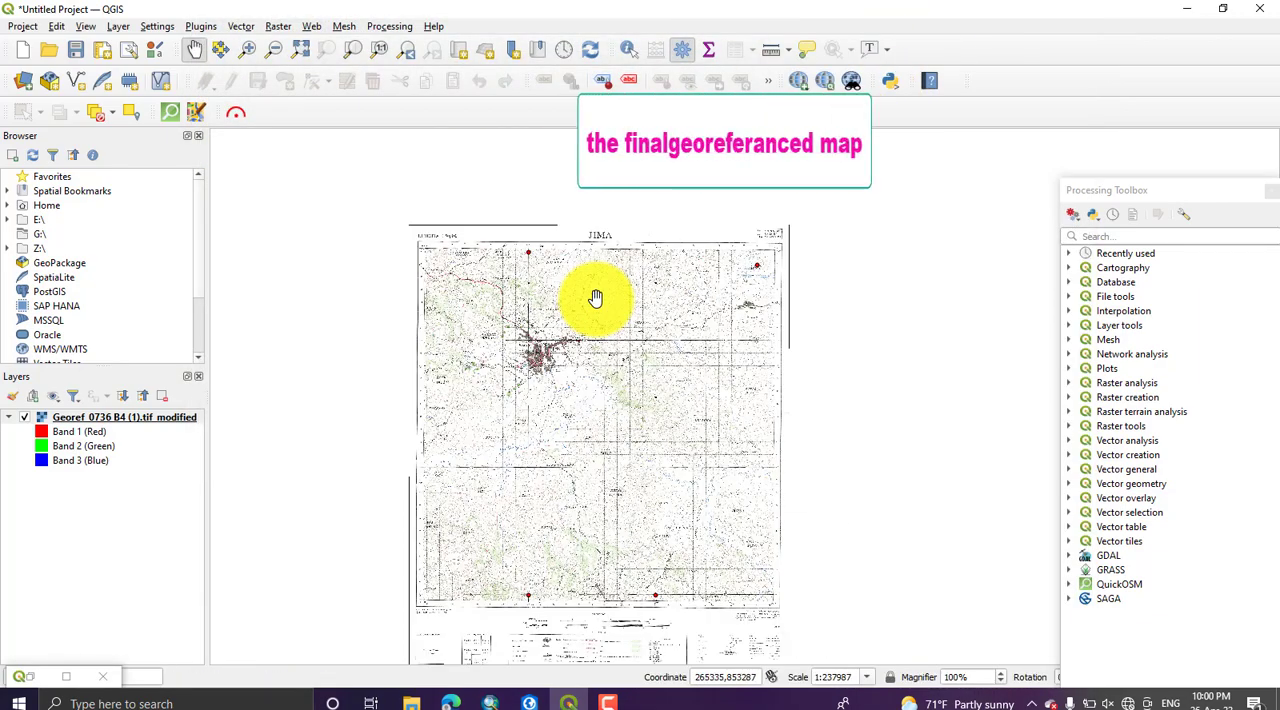
pyautogui.scroll(1, 569, 352)
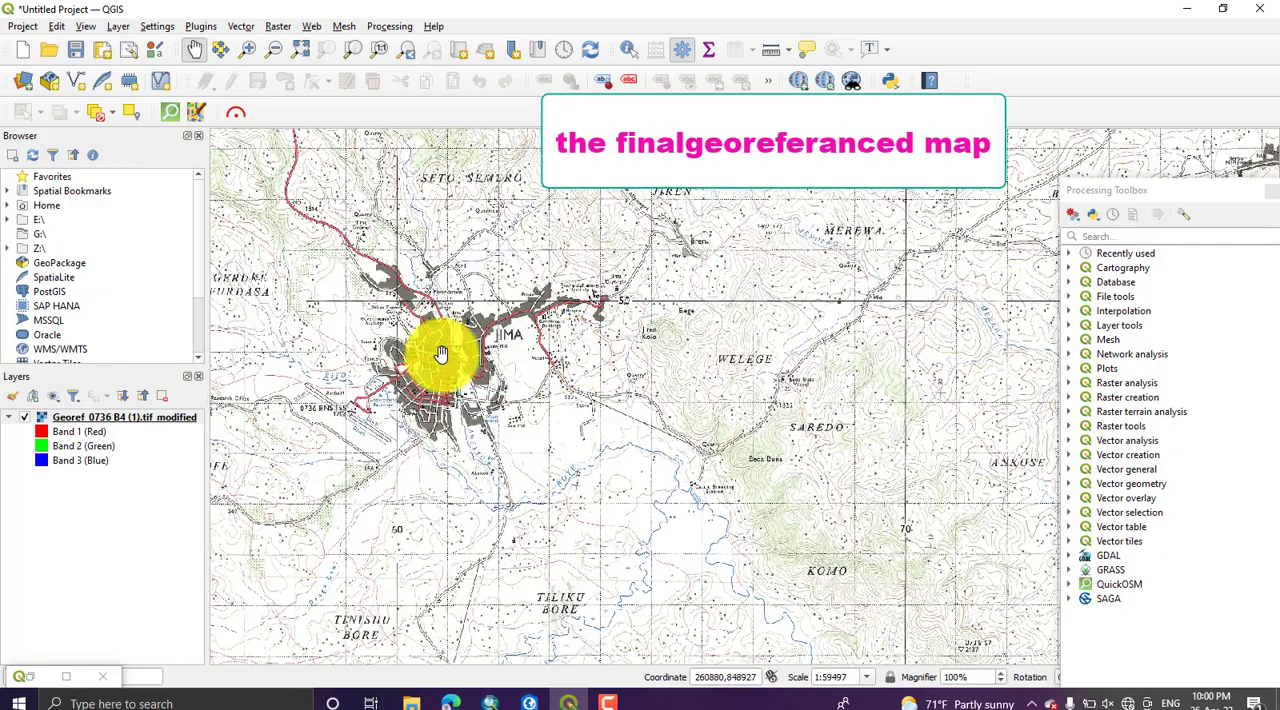
pyautogui.scroll(-1, 308, 278)
pyautogui.moveTo(314, 286); pyautogui.dragTo(502, 297)
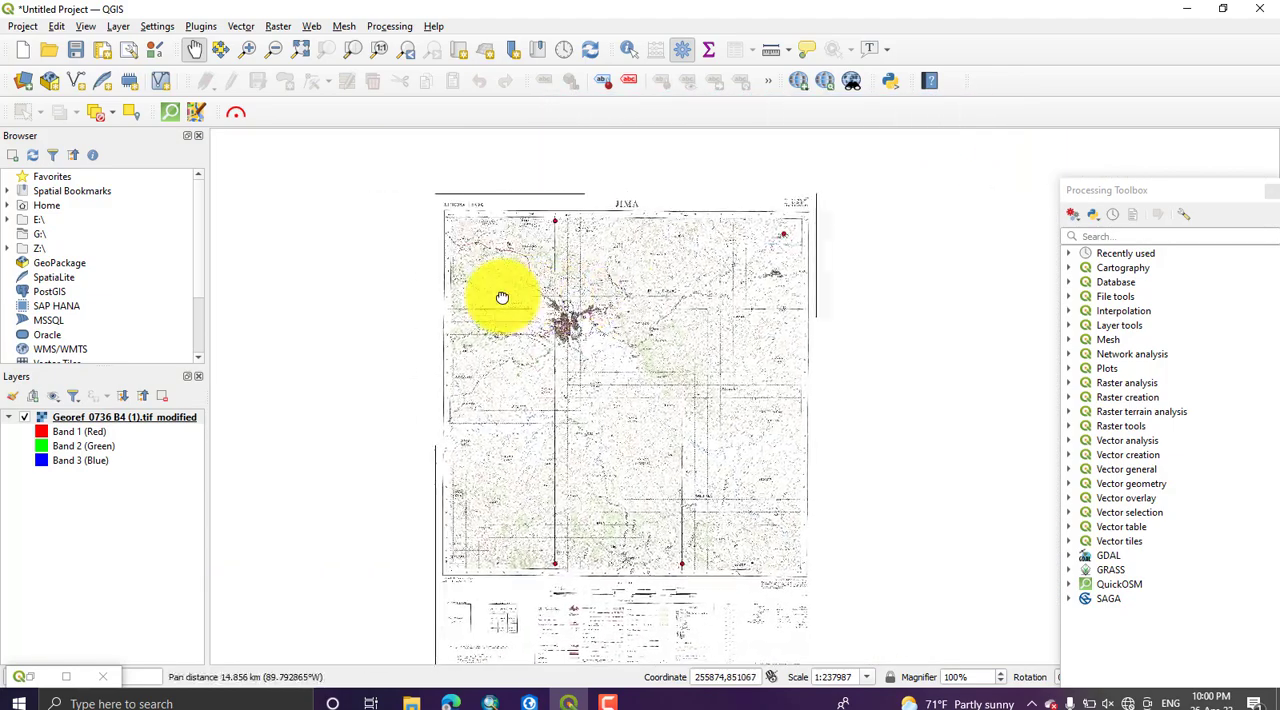
# Step: Check the assigned coordinate reference system in the source properties of the georeferenced Jima raster layer
pyautogui.scroll(1, 505, 304)
pyautogui.rightClick(129, 414)
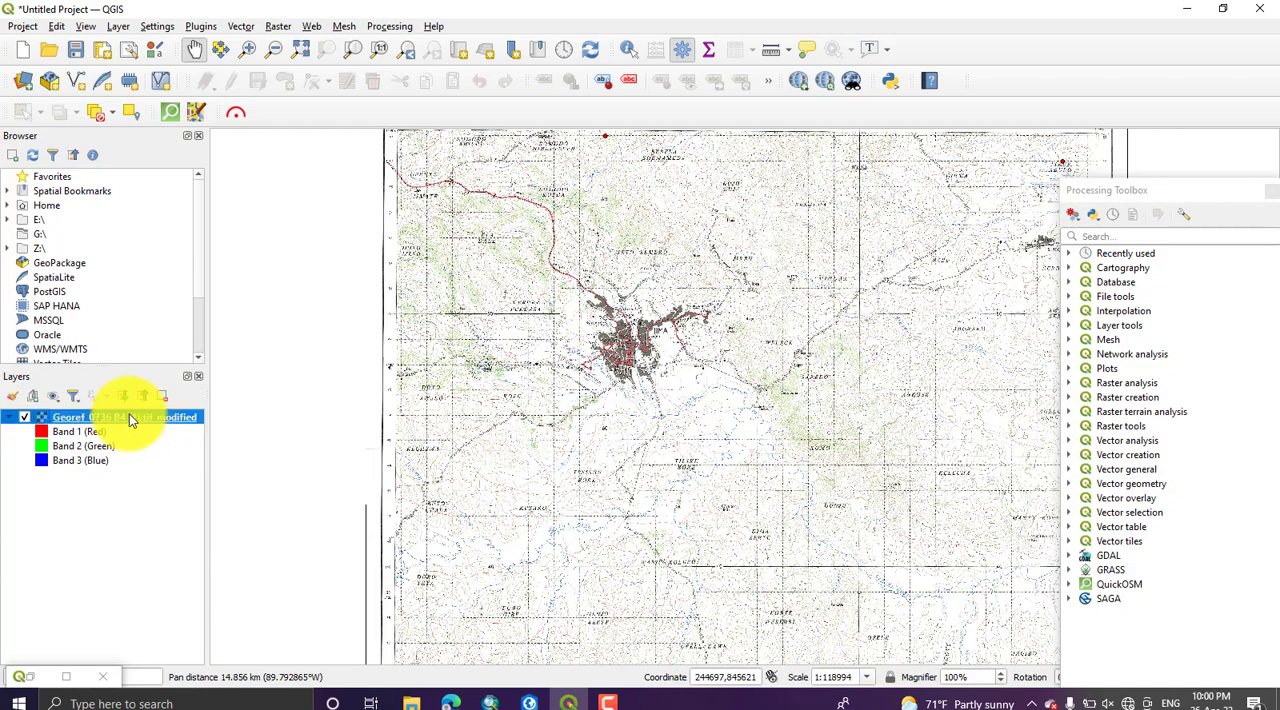
pyautogui.click(190, 688)
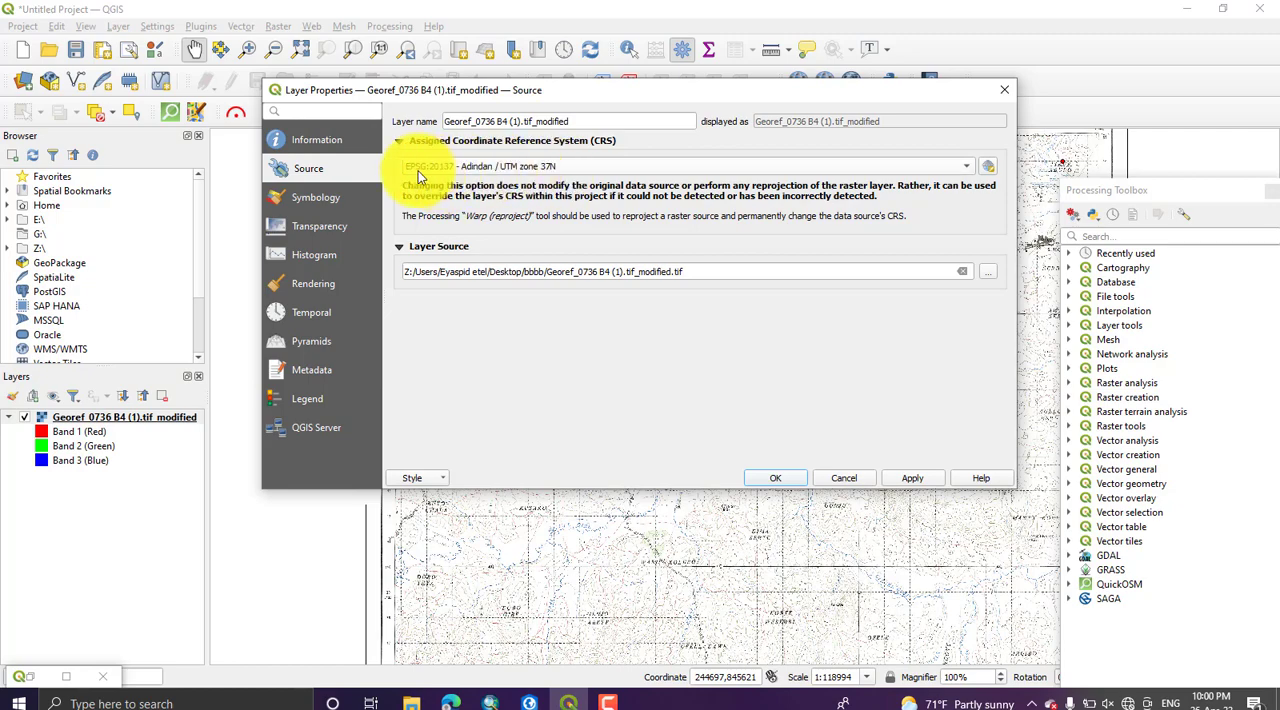
pyautogui.click(848, 478)
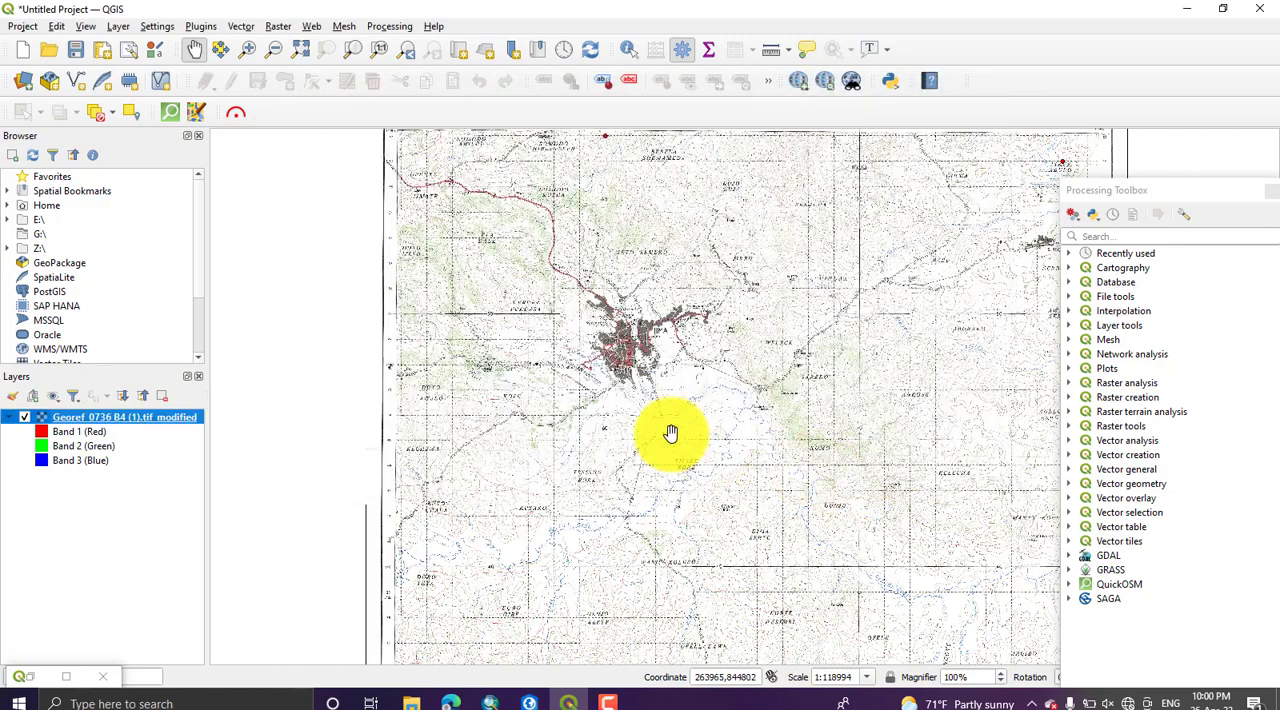
# Step: Add New_Shapefile.shp from the GIS1 folder on drive E as a vector layer over the georeferenced map
pyautogui.click(42, 82)
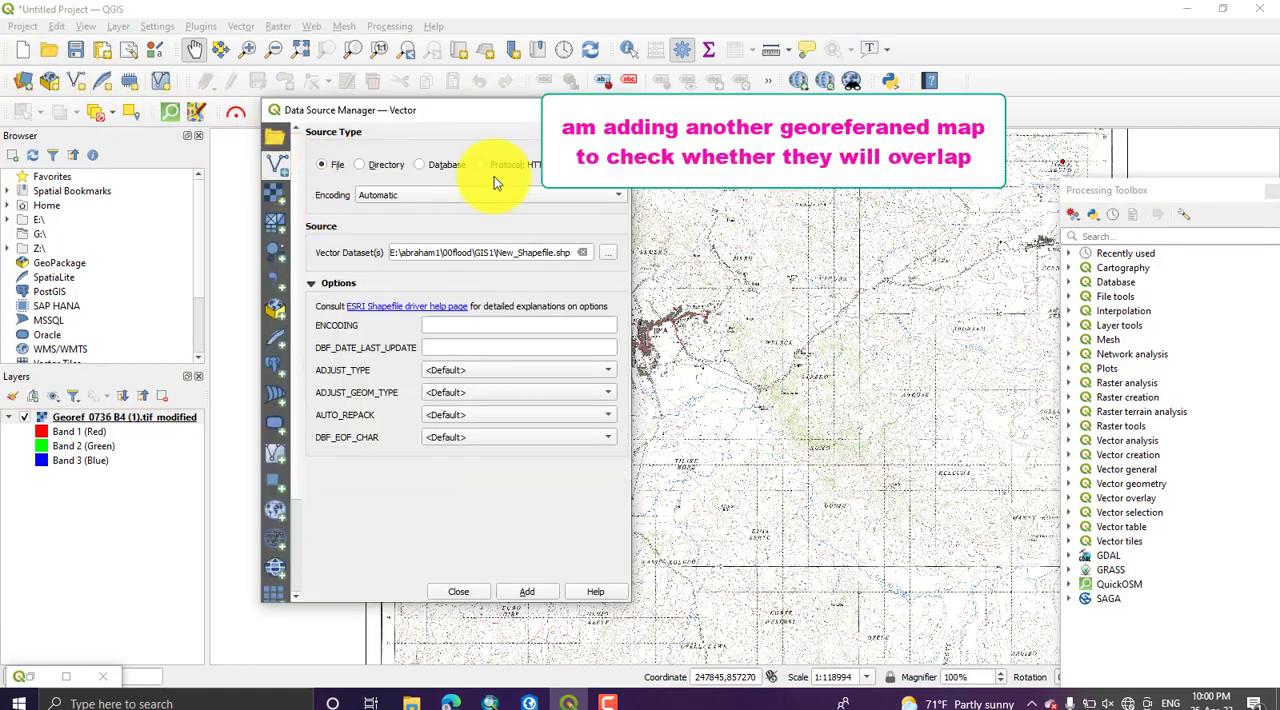
pyautogui.click(610, 253)
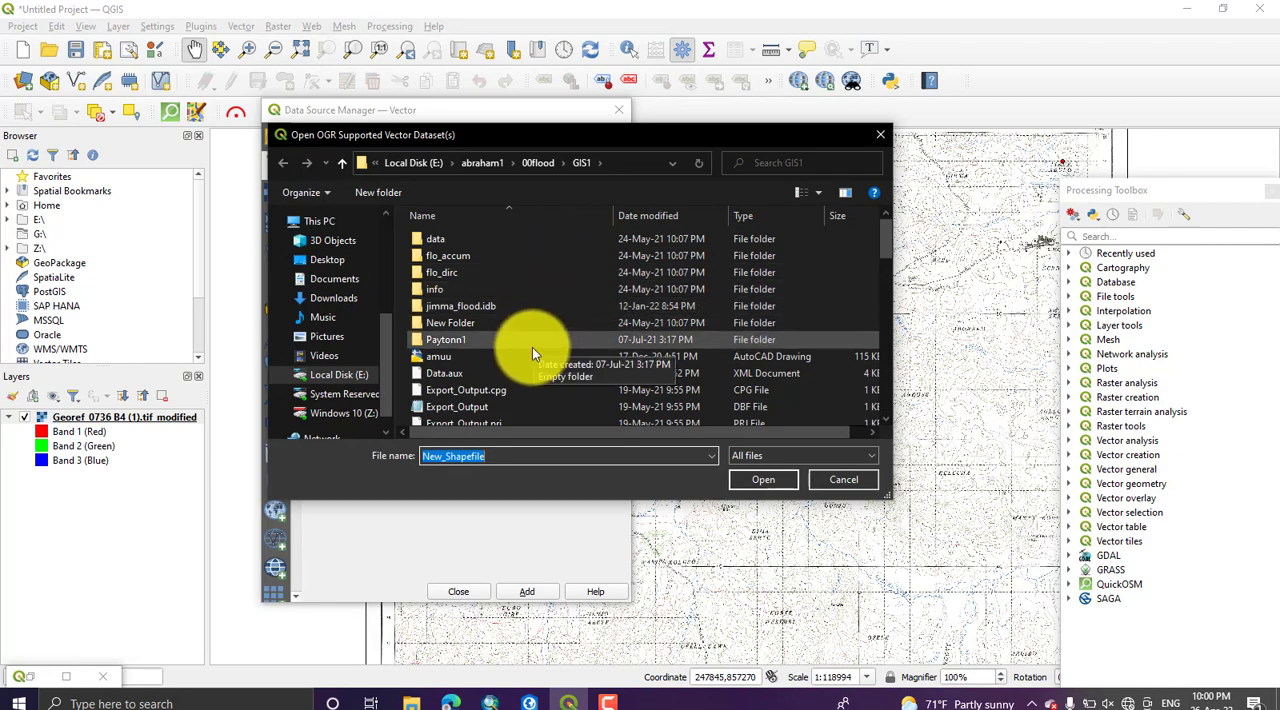
pyautogui.scroll(-10, 532, 347)
pyautogui.scroll(-8, 532, 350)
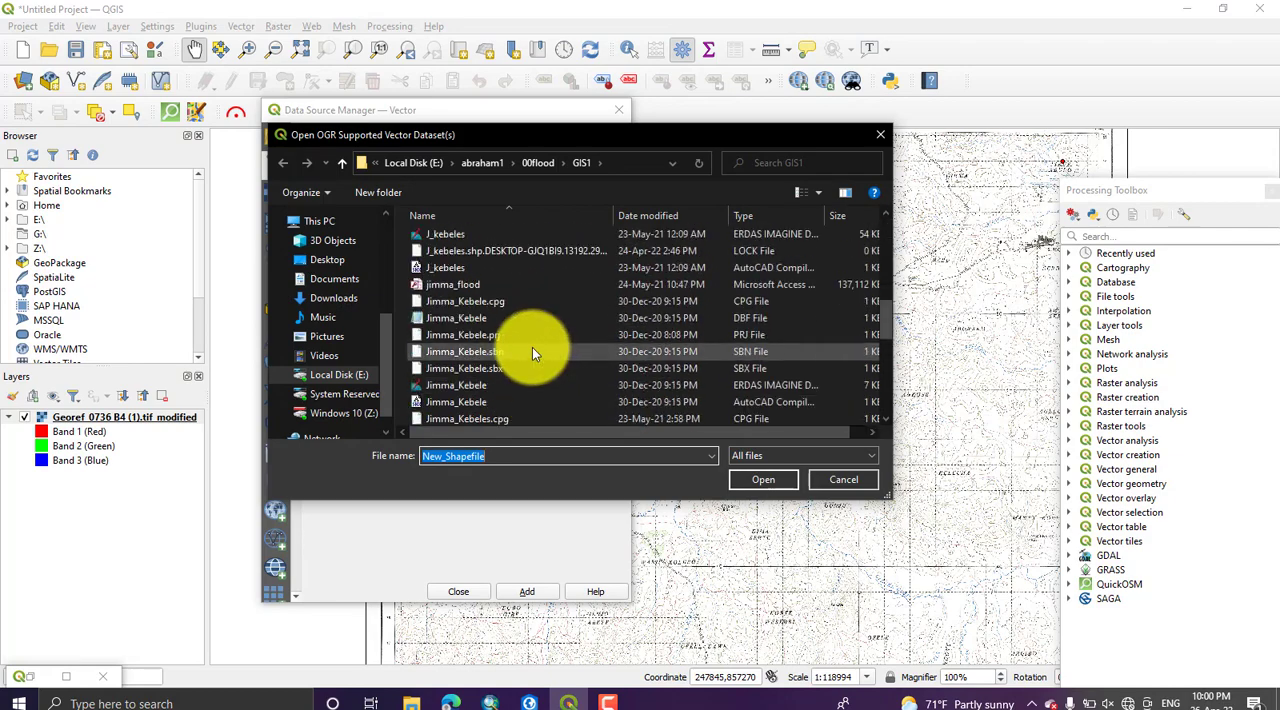
pyautogui.scroll(-1, 532, 347)
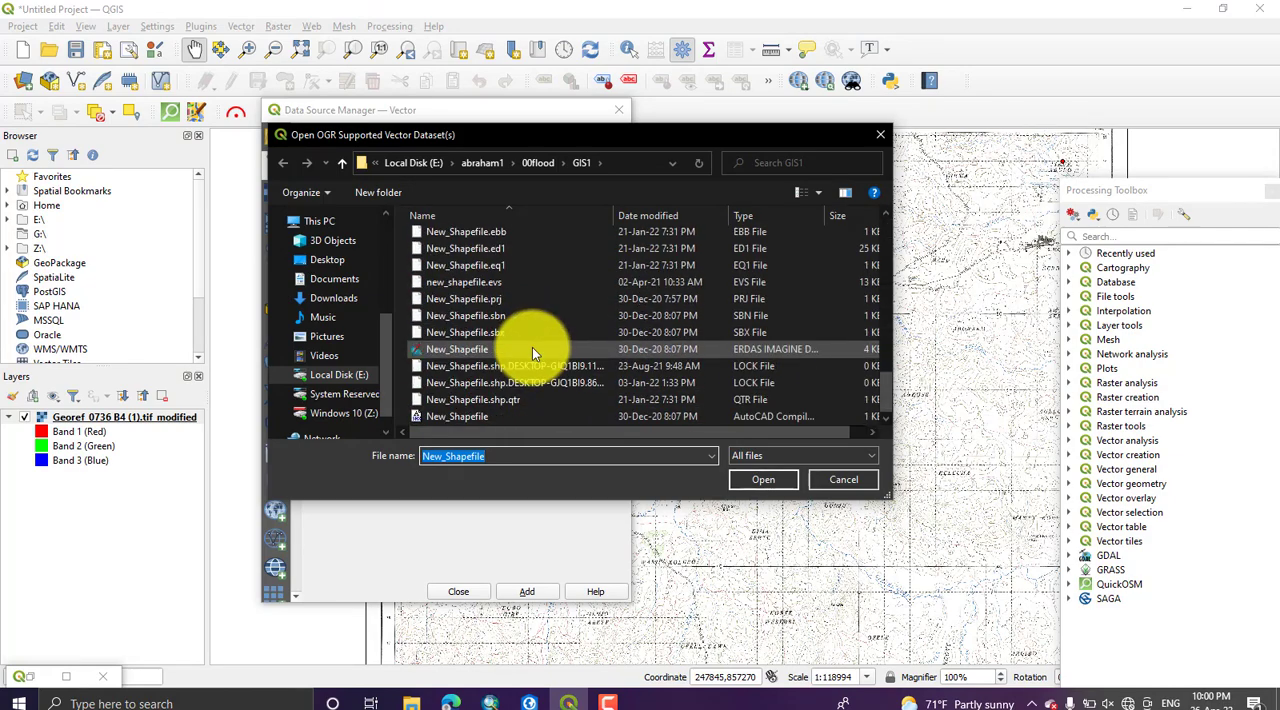
pyautogui.click(550, 349)
pyautogui.click(764, 482)
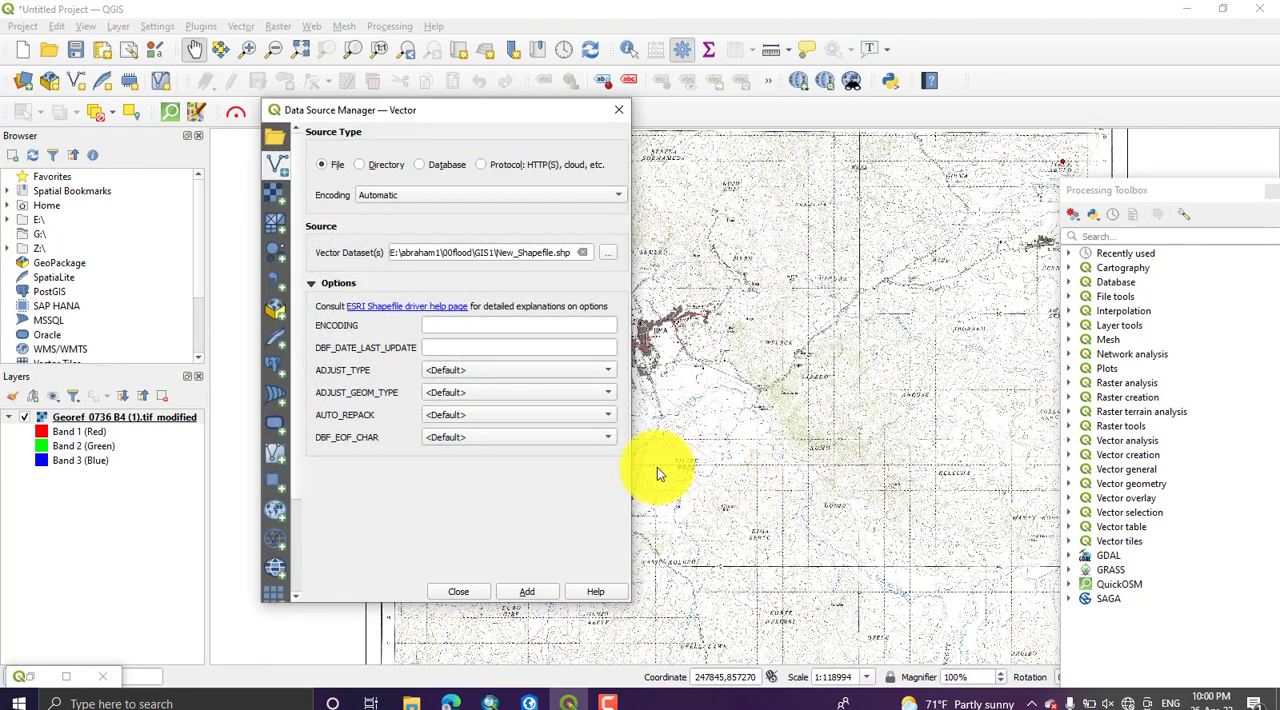
pyautogui.click(528, 590)
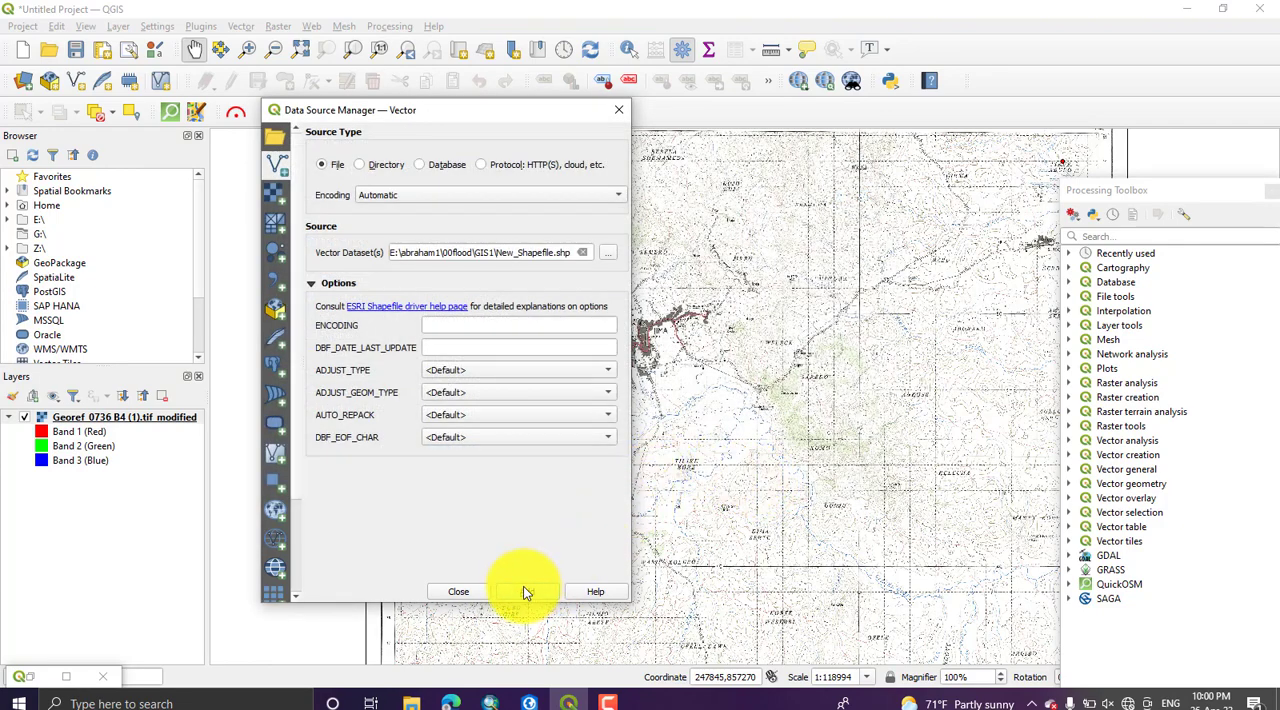
pyautogui.click(470, 590)
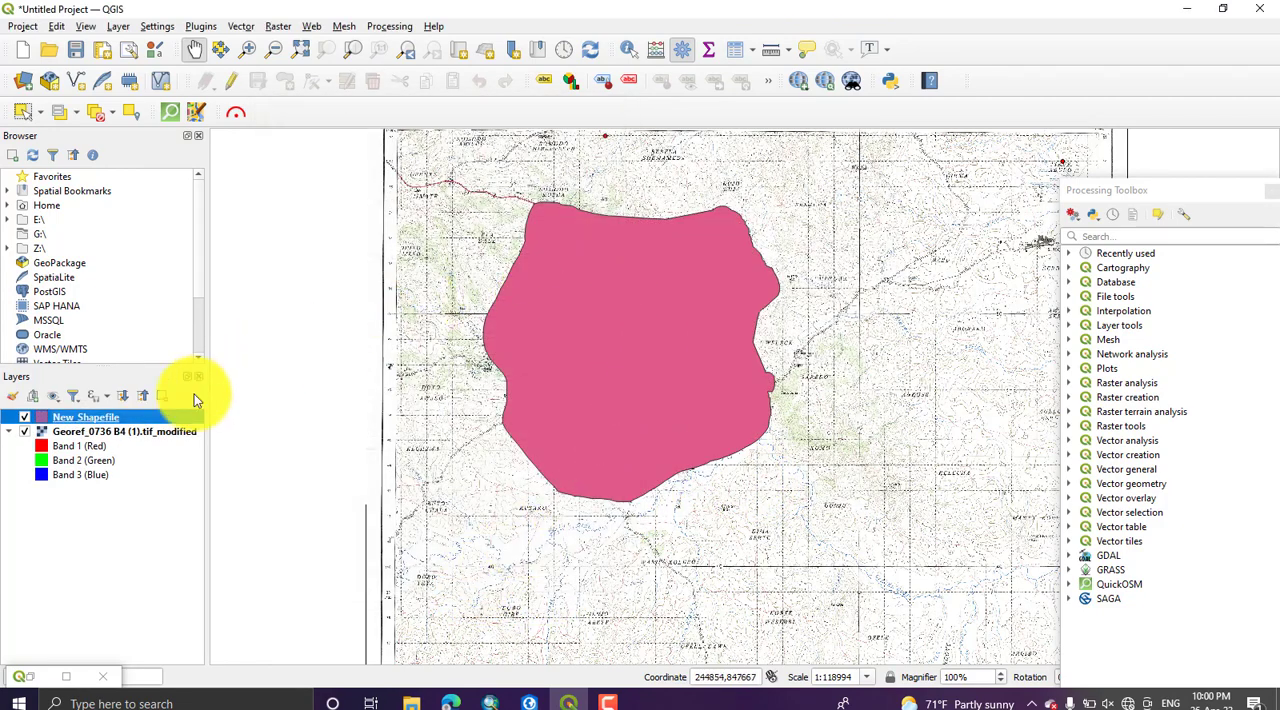
# Step: Examine how the New_Shapefile polygon overlays the Jima map and check the coordinate reference system assigned to that layer
pyautogui.scroll(1, 665, 277)
pyautogui.scroll(-2, 665, 277)
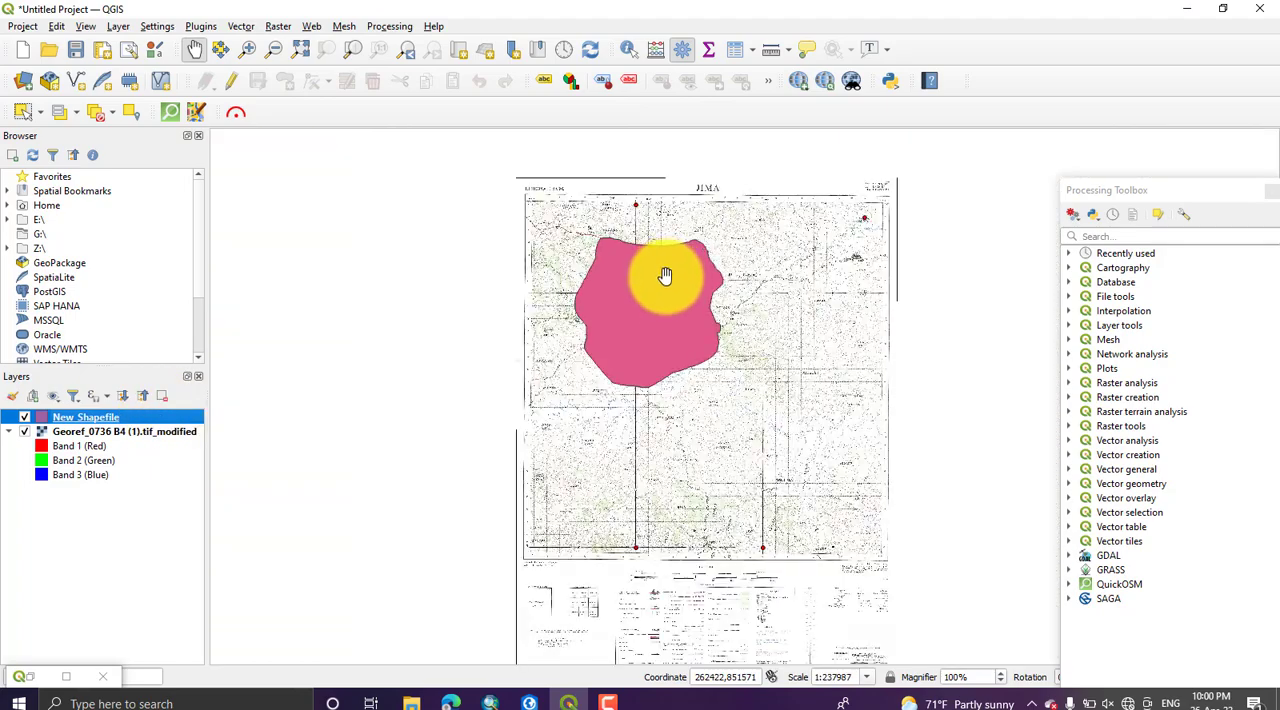
pyautogui.scroll(2, 665, 277)
pyautogui.moveTo(665, 277); pyautogui.dragTo(560, 340)
pyautogui.click(66, 417)
pyautogui.rightClick(66, 417)
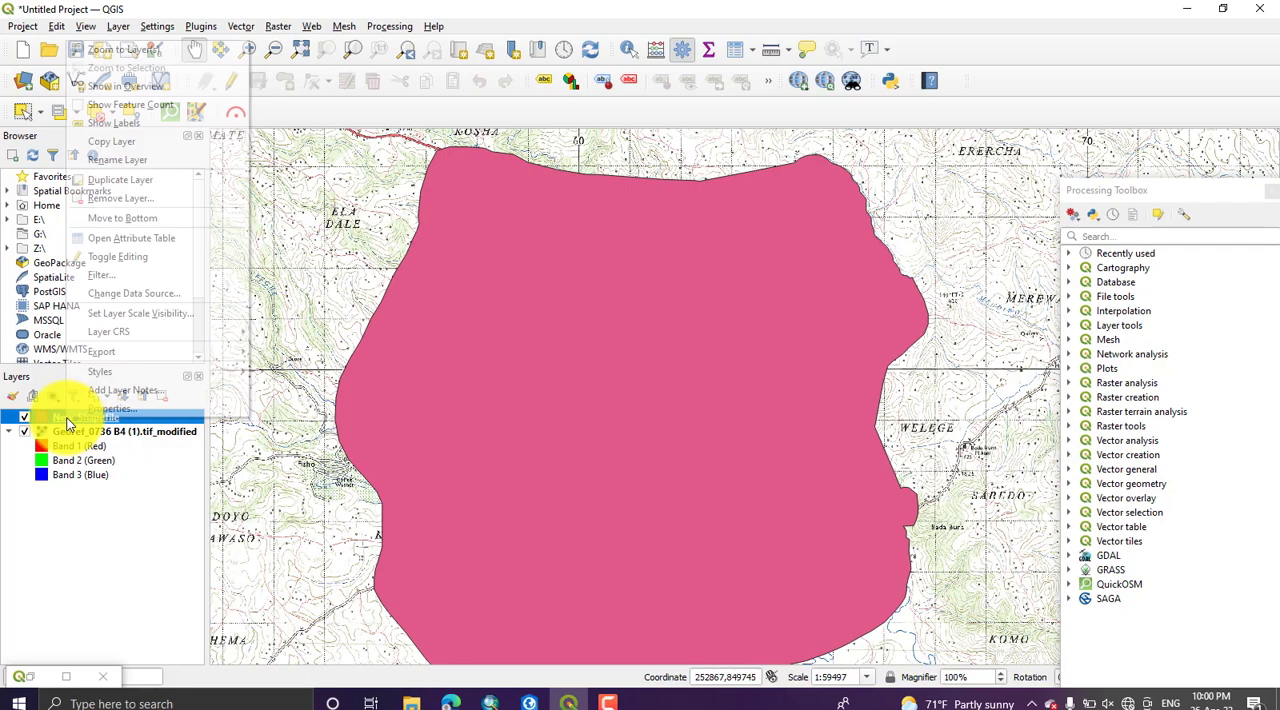
pyautogui.click(104, 405)
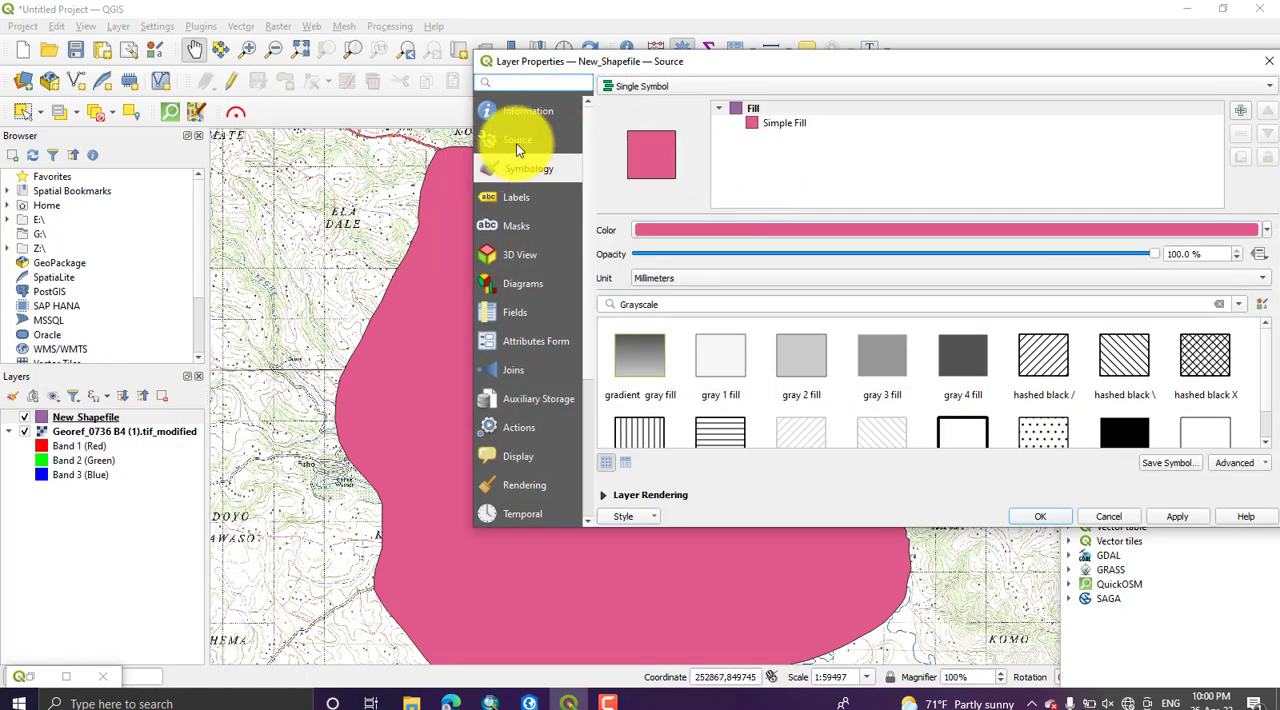
pyautogui.click(516, 143)
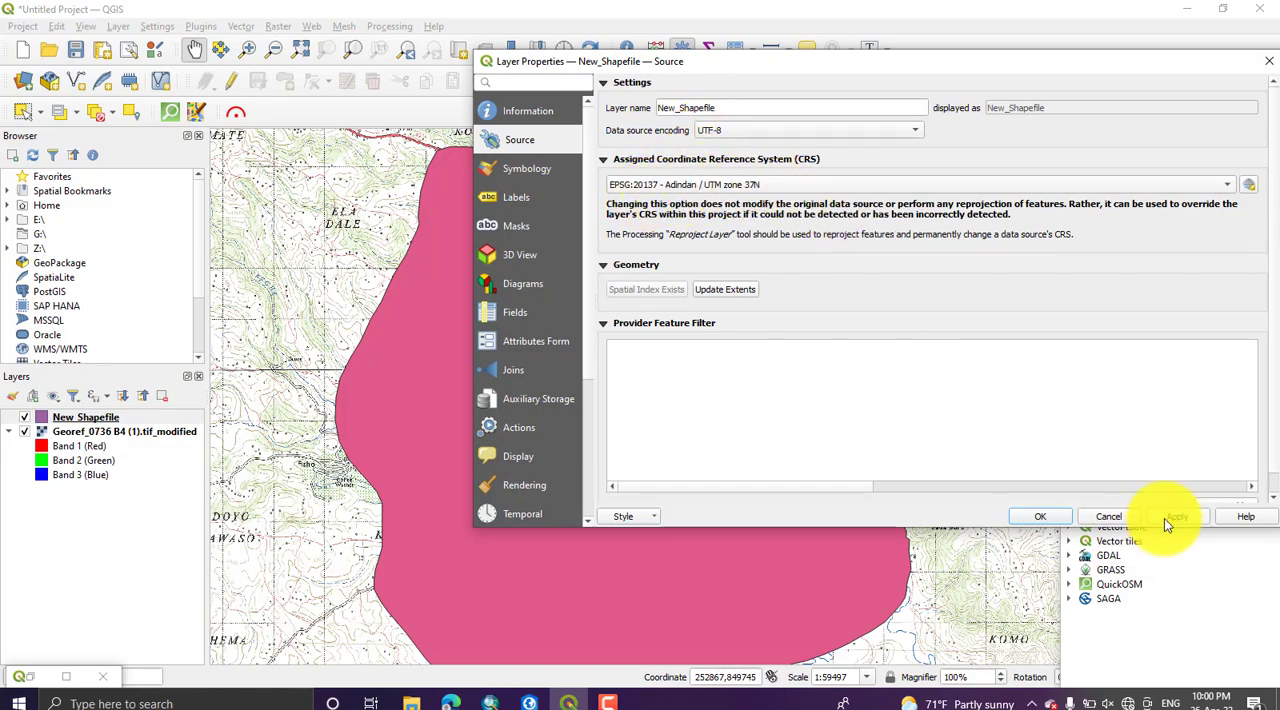
pyautogui.click(1101, 517)
# Step: Inspect the overlap between the shapefile boundary and the georeferenced Jima sheet at several scales
pyautogui.scroll(1, 654, 400)
pyautogui.scroll(-2, 654, 400)
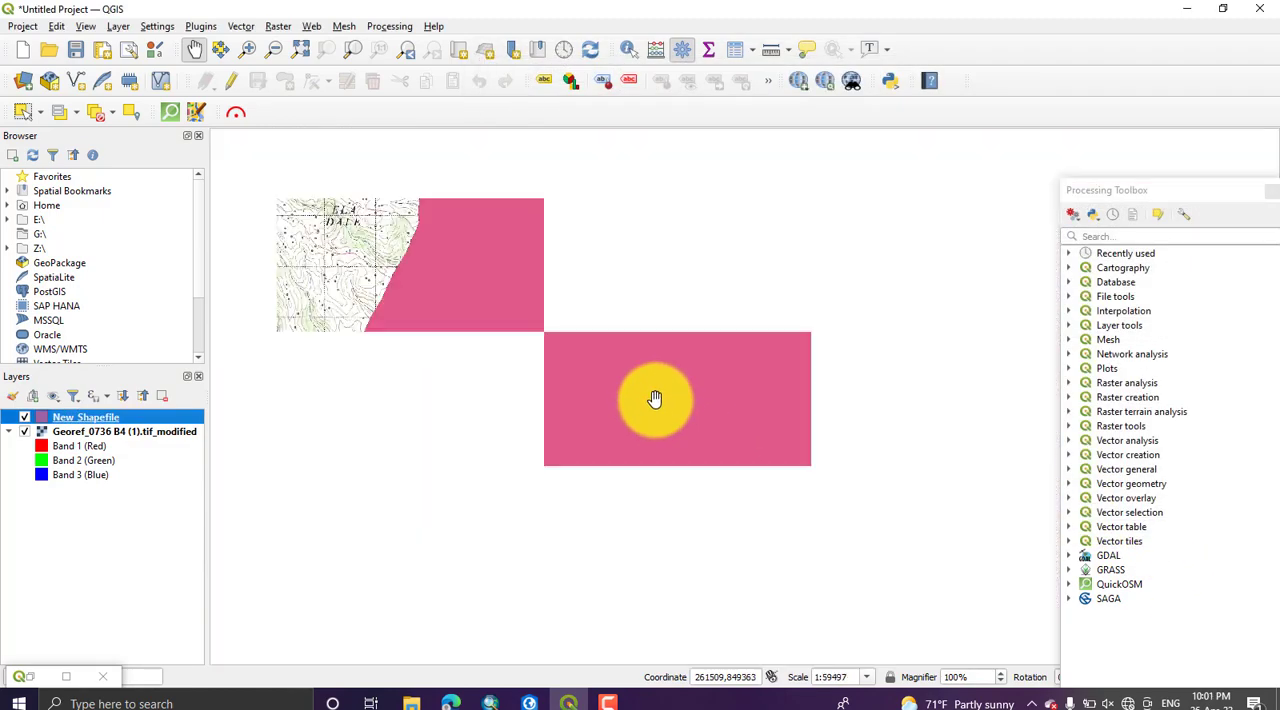
pyautogui.scroll(1, 659, 371)
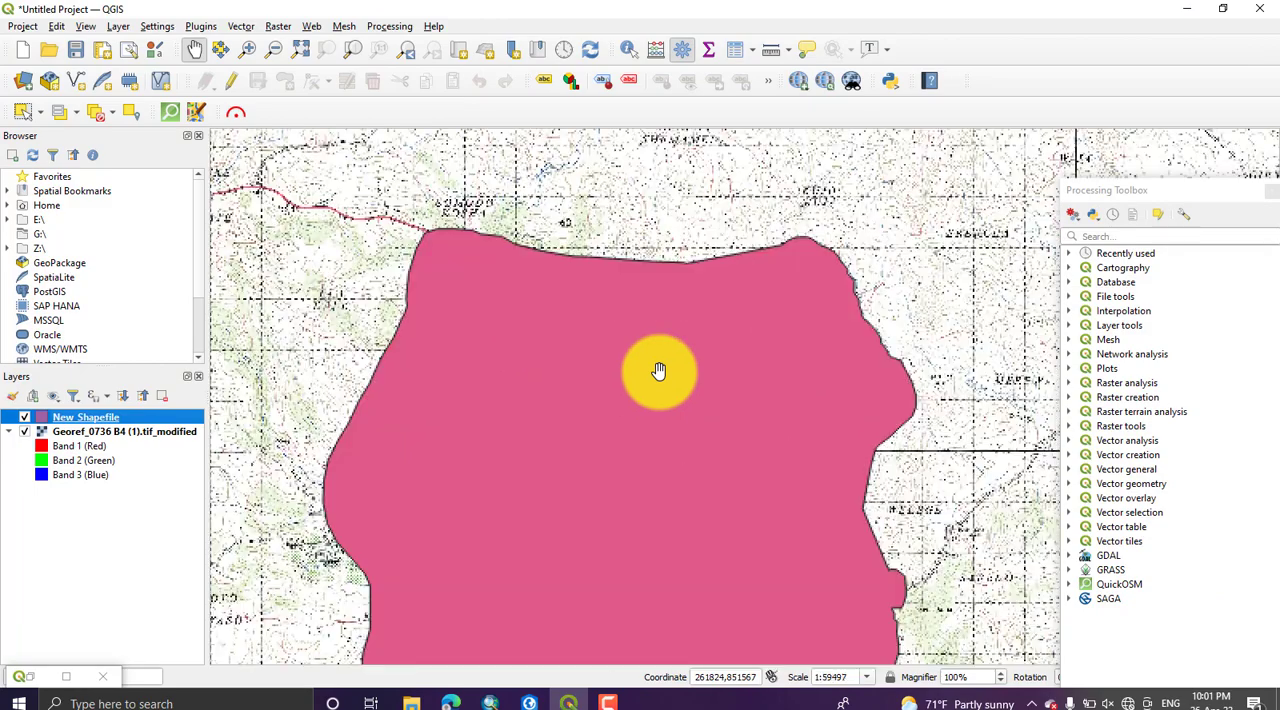
pyautogui.scroll(2, 659, 371)
pyautogui.scroll(-3, 659, 371)
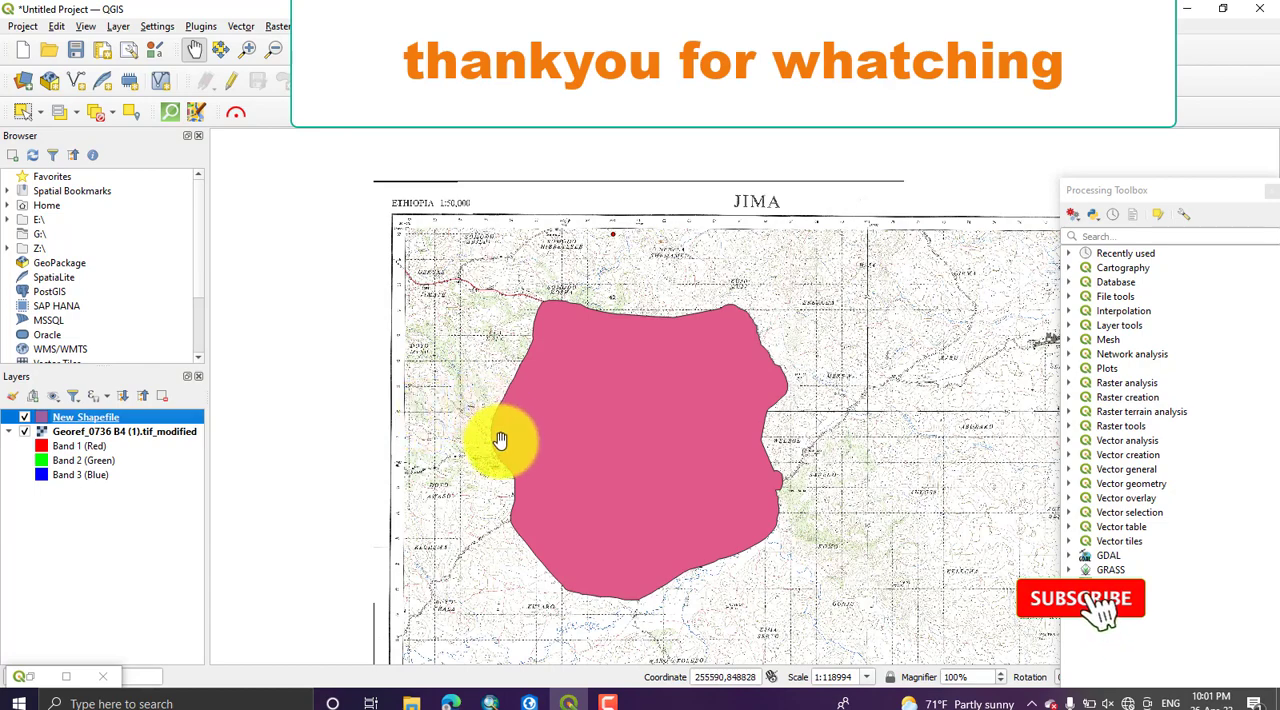
pyautogui.click(609, 703)
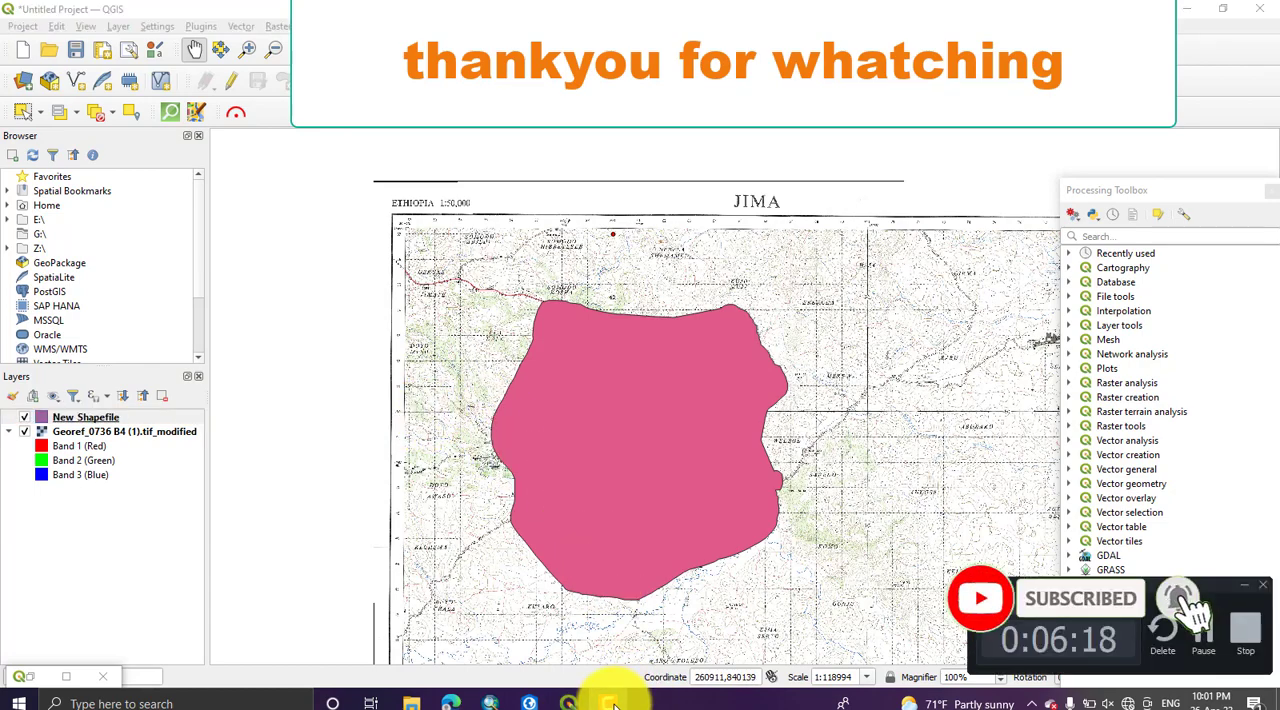
pyautogui.click(611, 703)
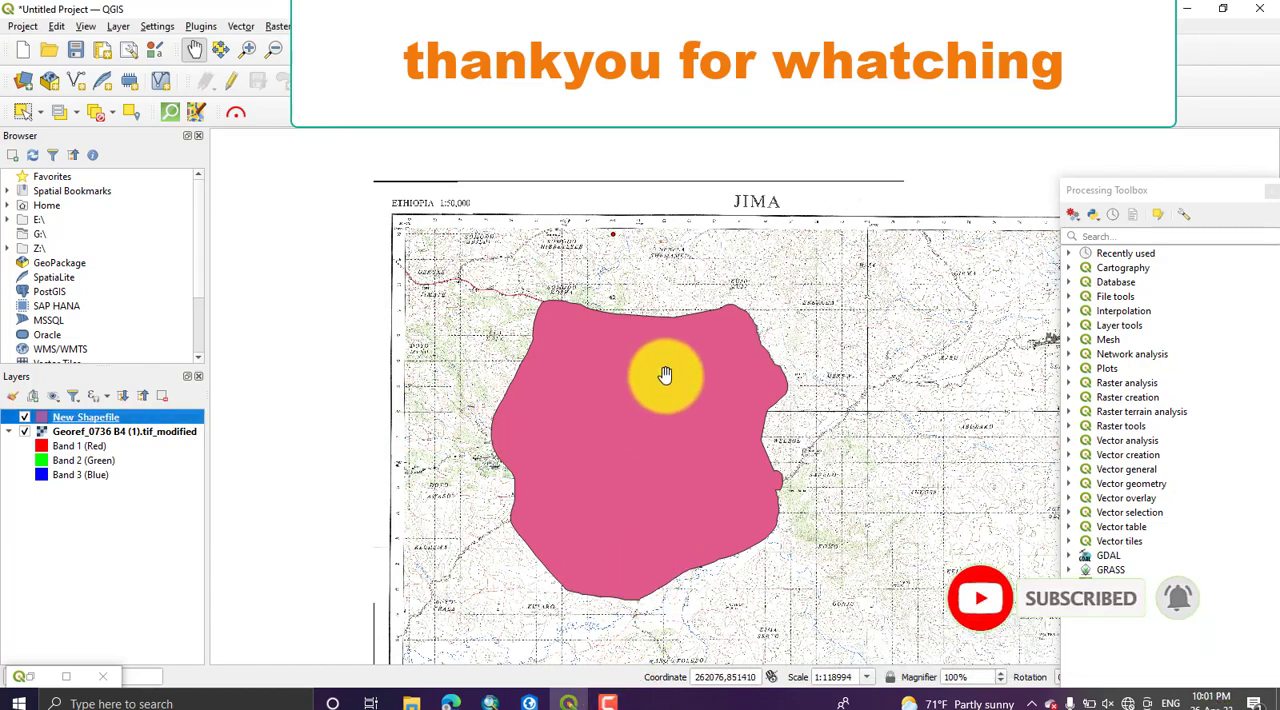